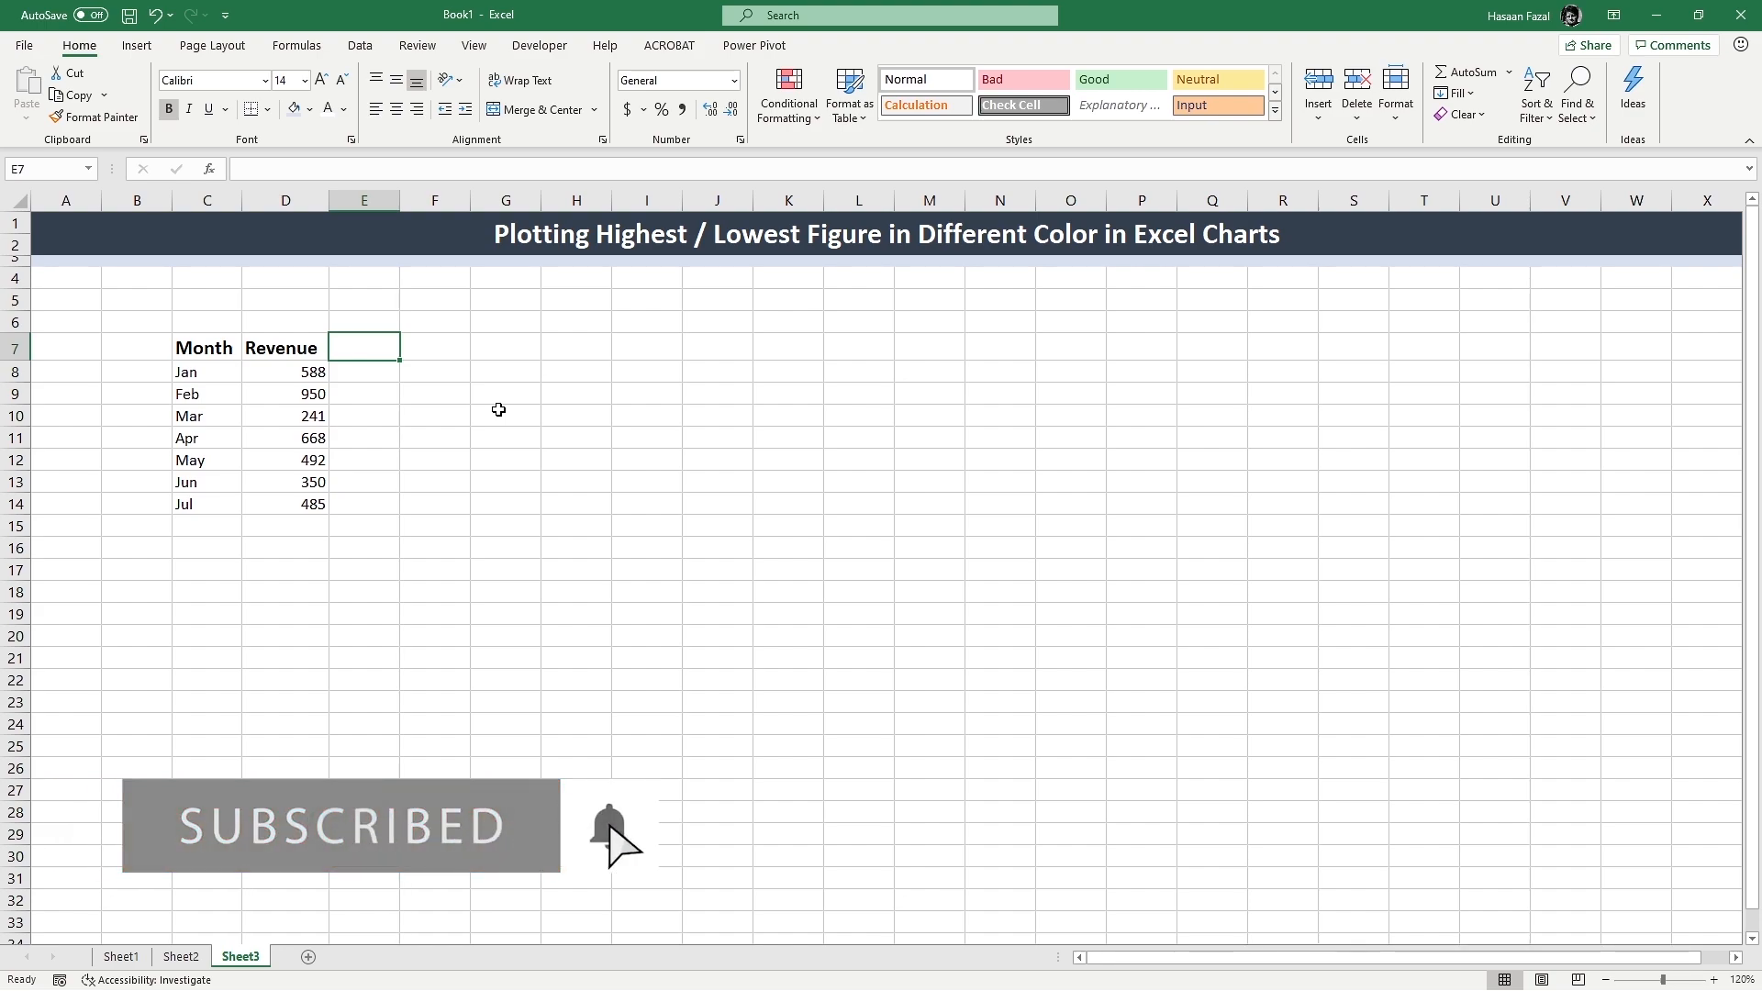
Step: Add the header Max in E7 and start an IF formula in E8 with the test D8=MAX($D$8:$D$14)
text(Max)
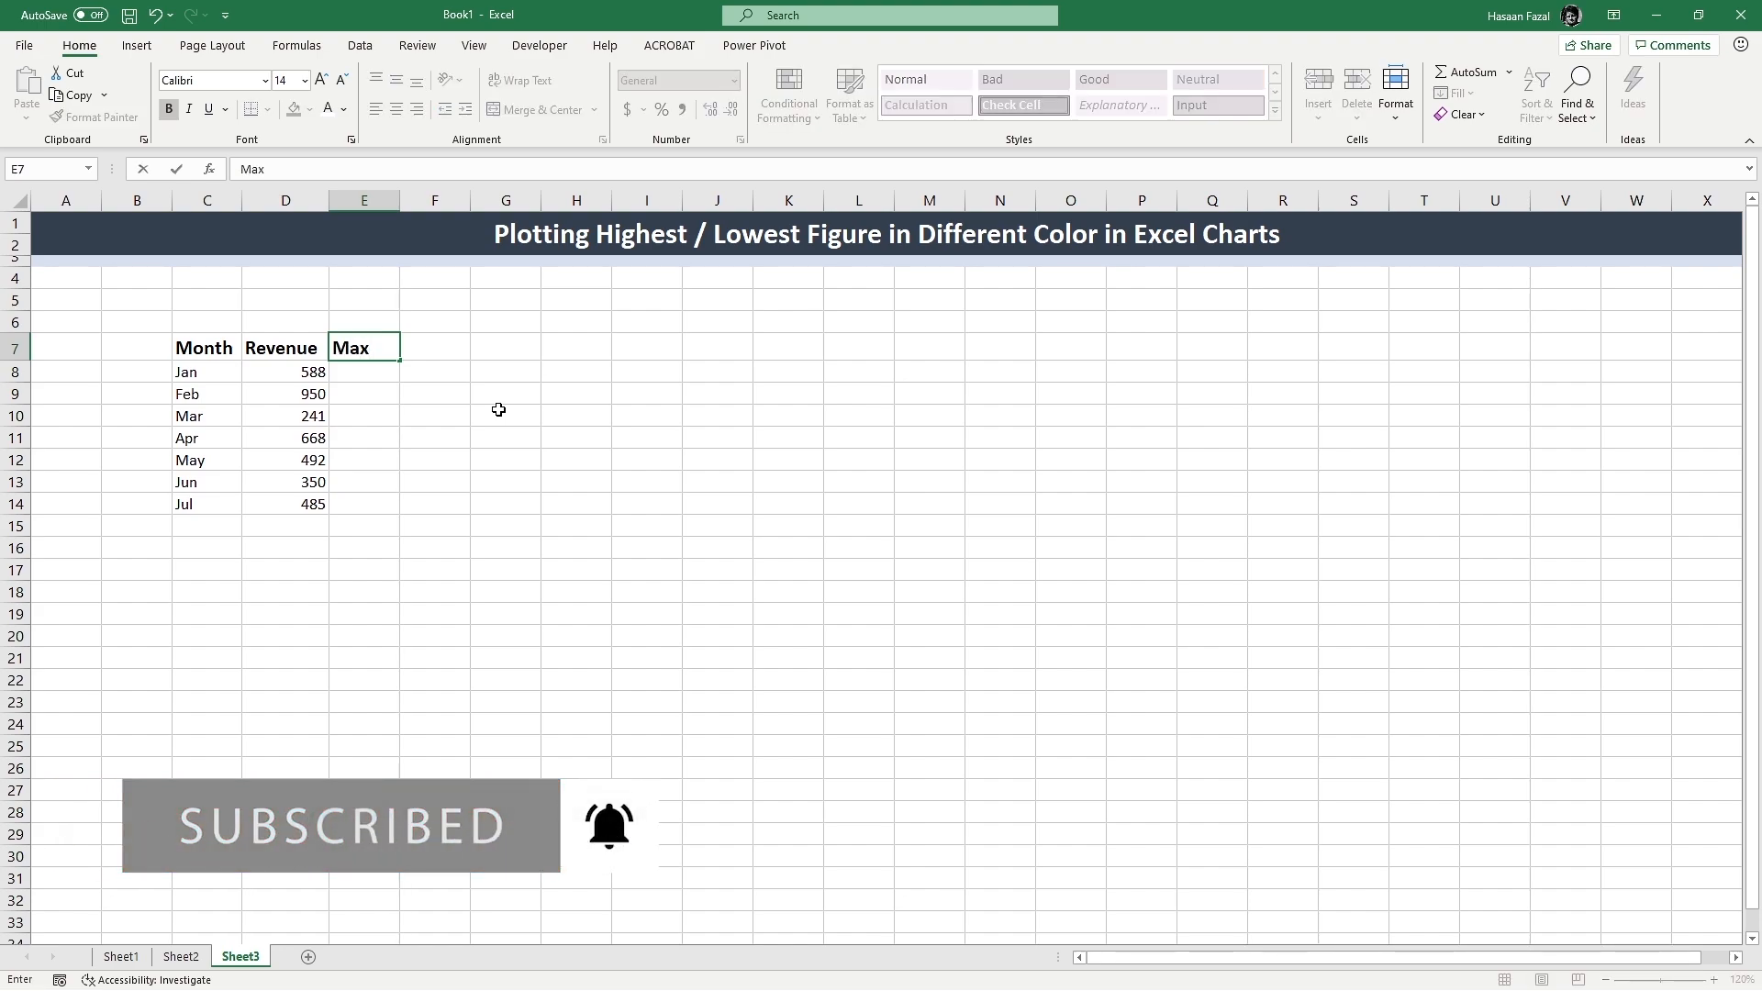
key(Return)
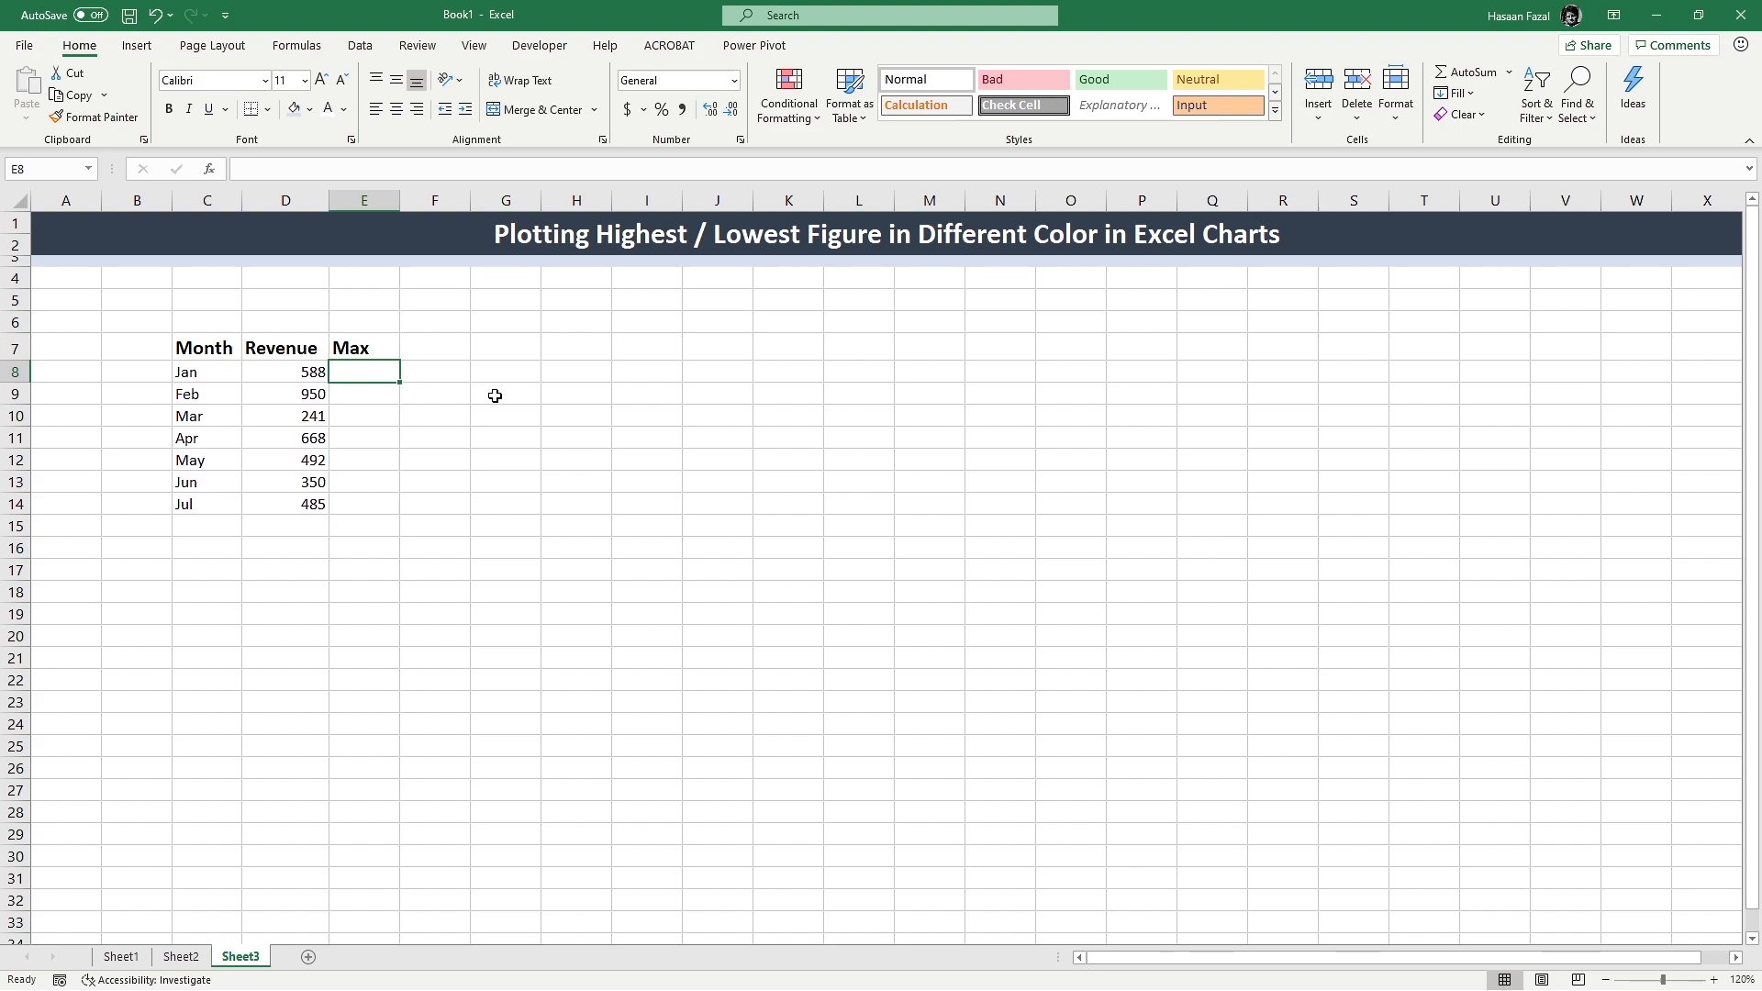
text(=IF()
key(Left)
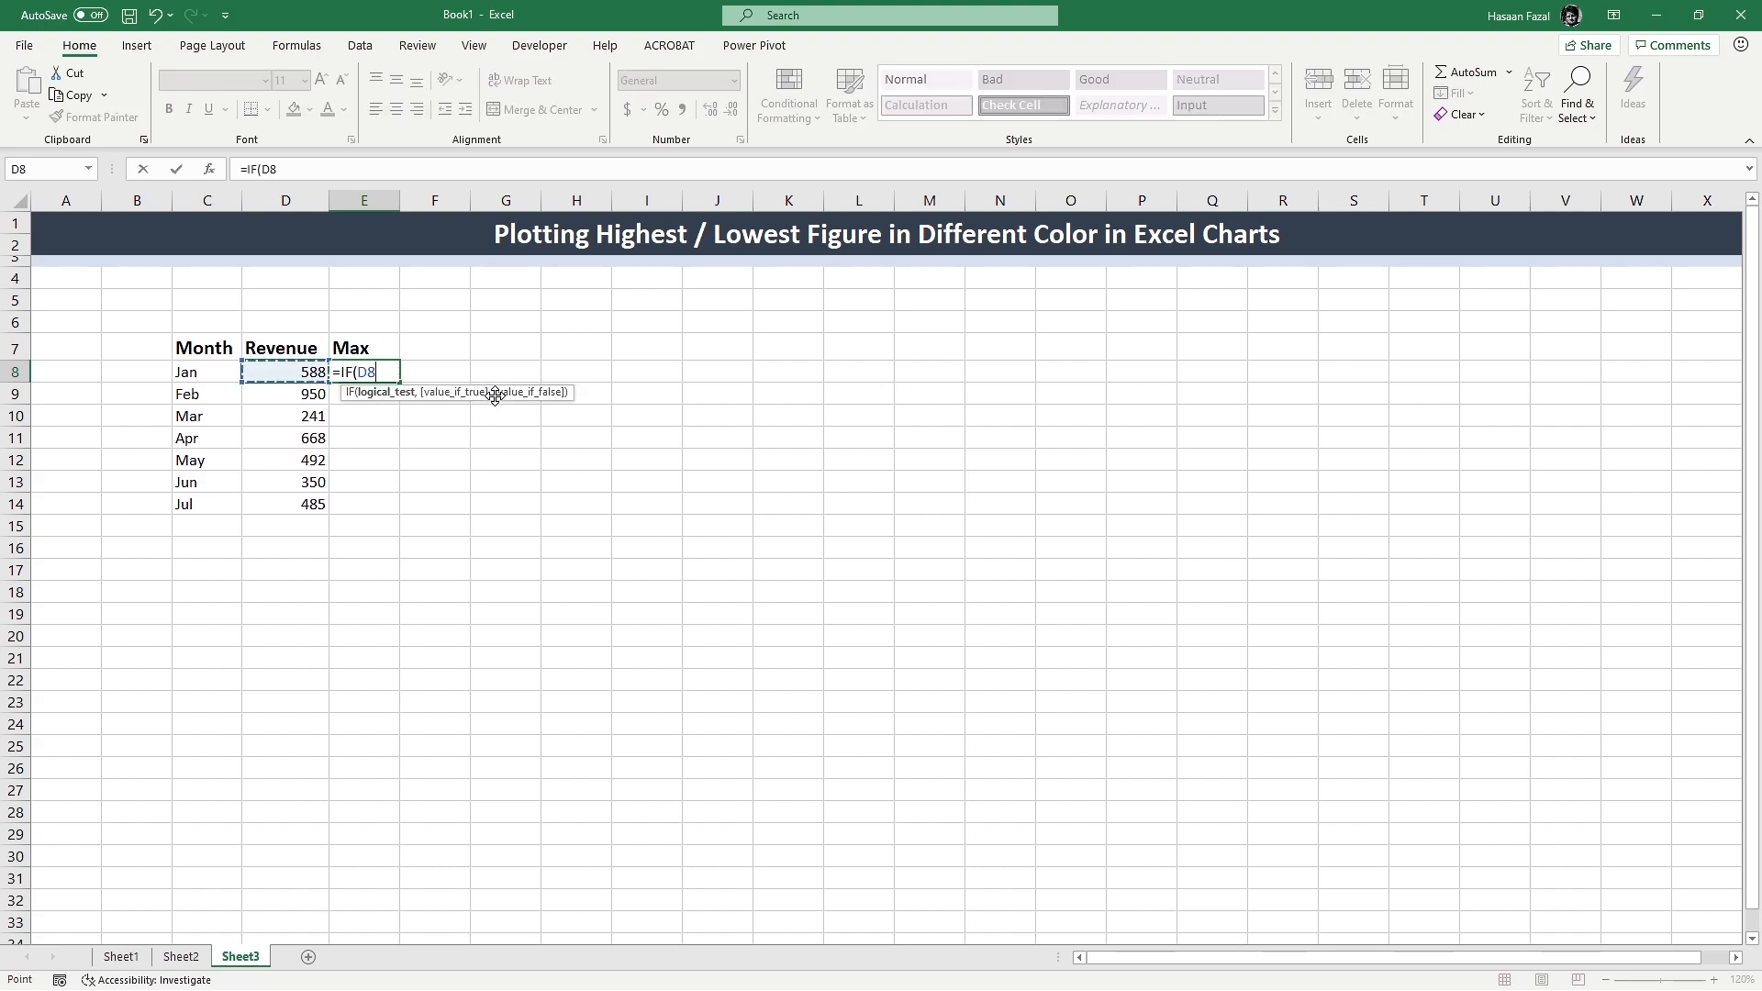
text(=MAX()
key(Left)
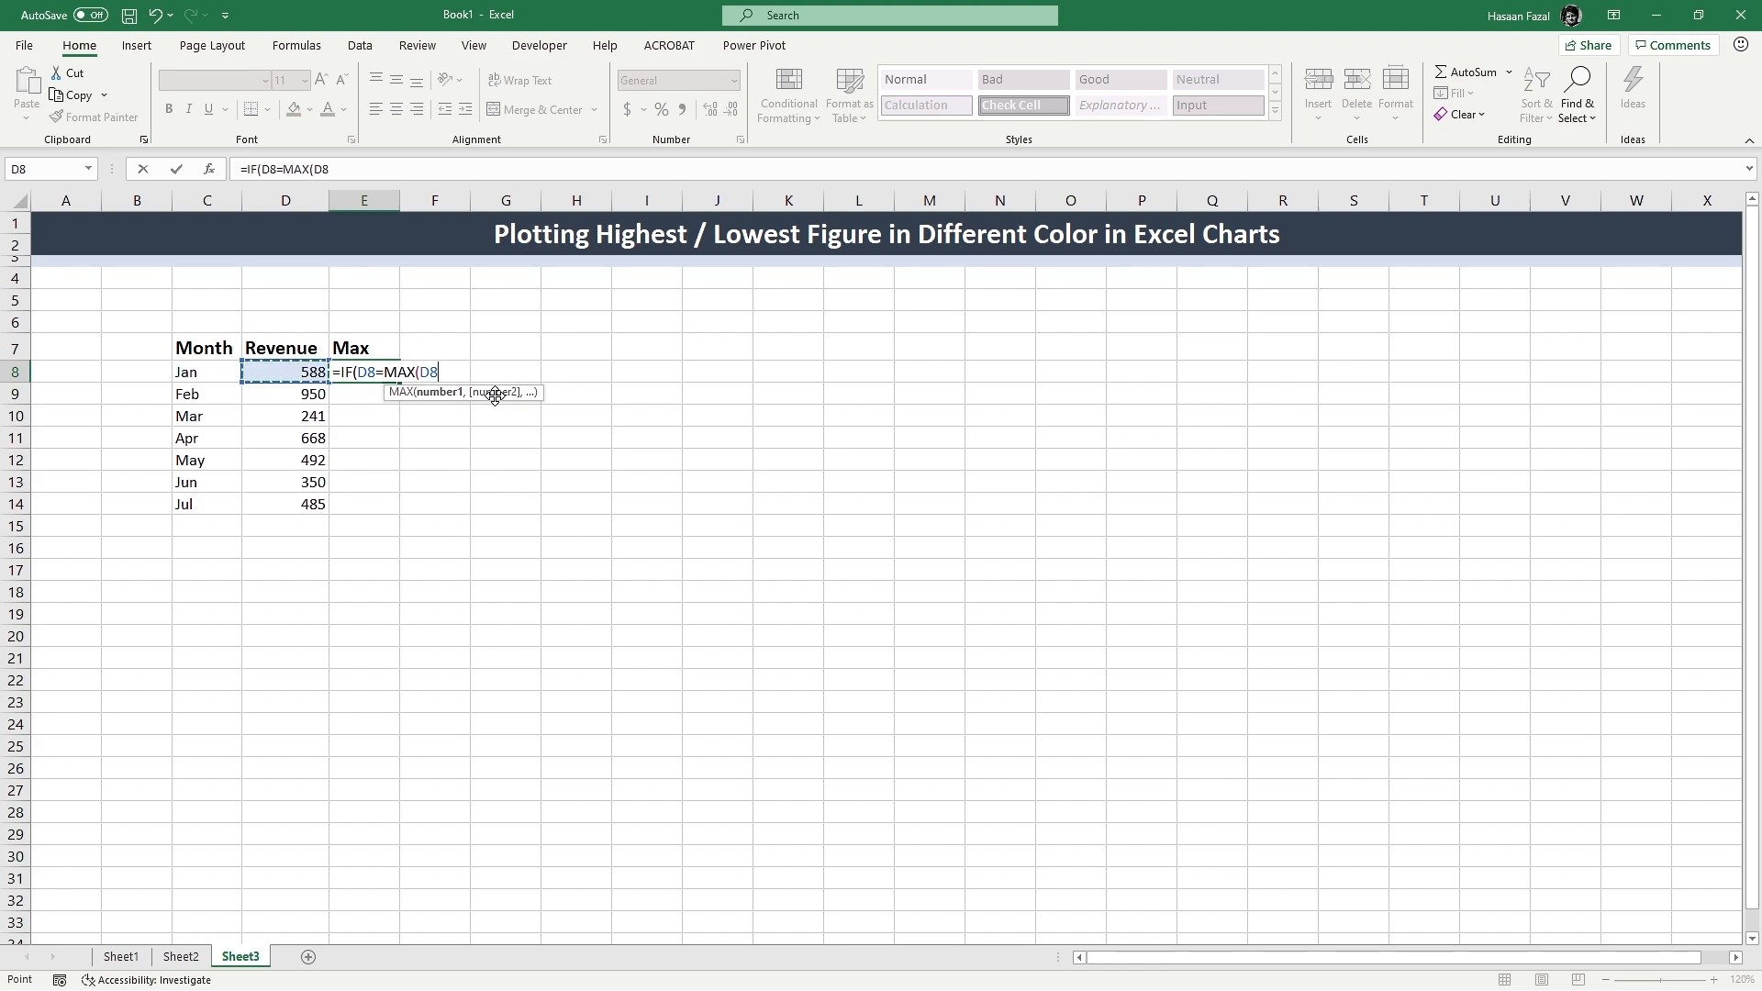
key(shift+Down)
key(shift+Down)
key(shift+Down)
key(shift+Down)
key(shift+Down)
key(shift+Down)
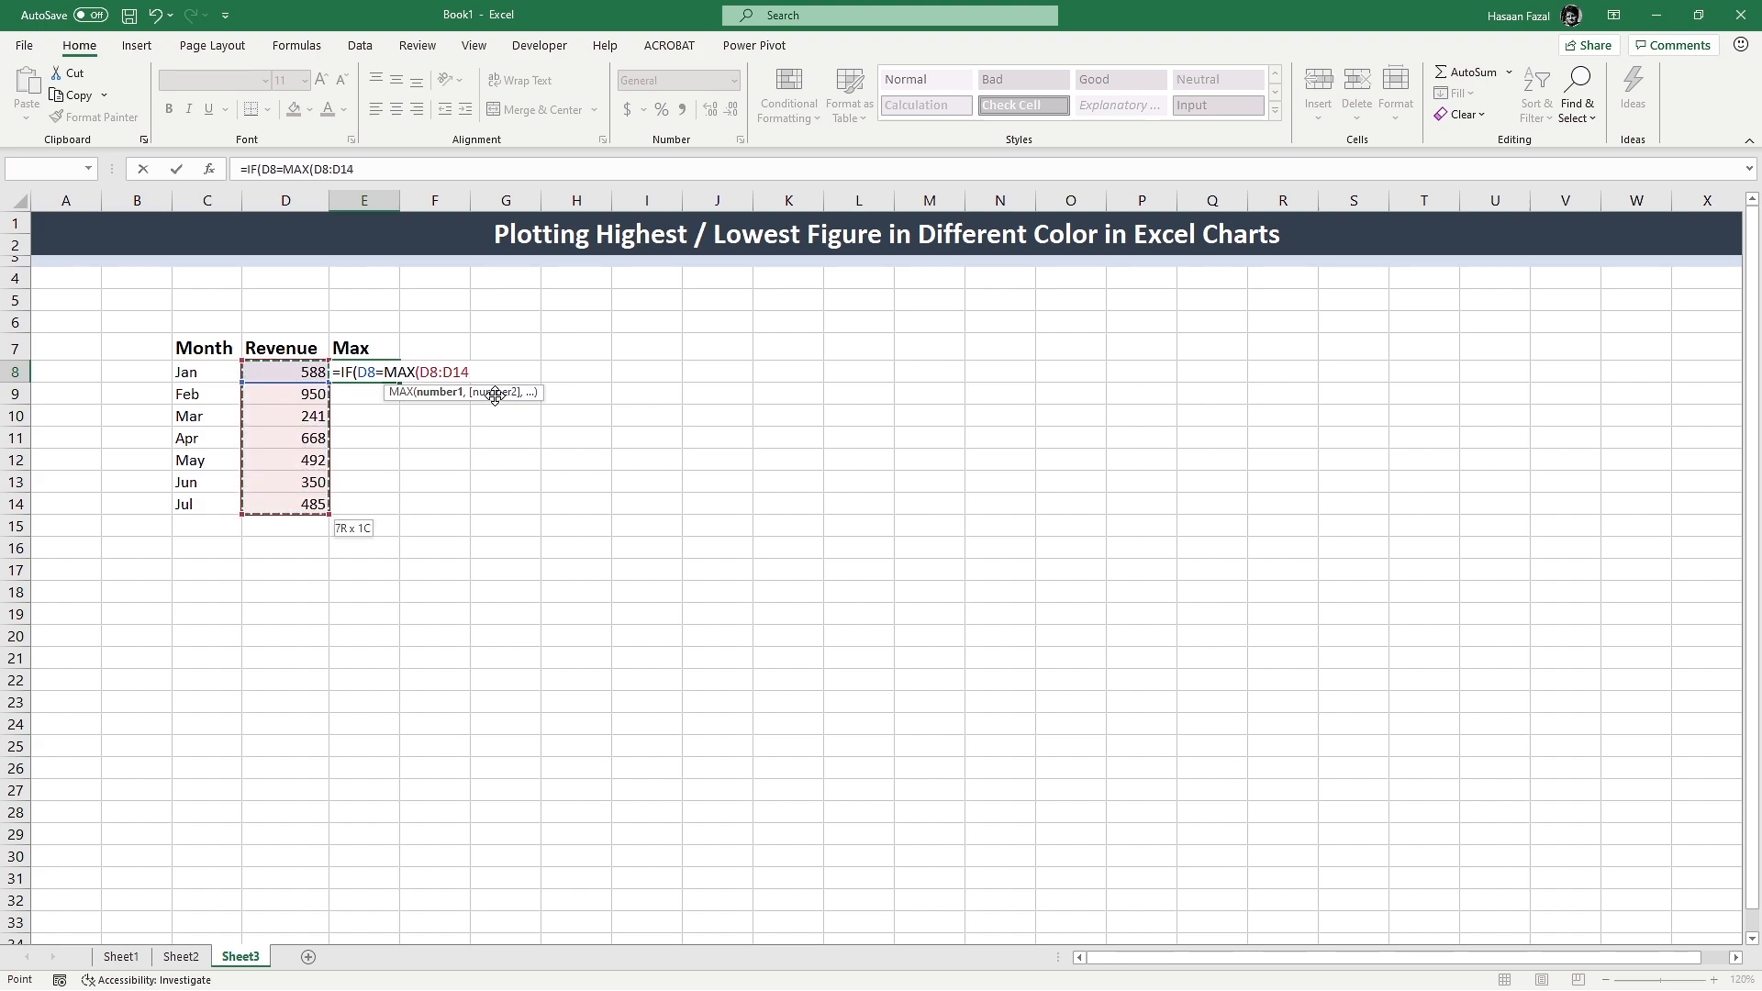
key(F4)
text())
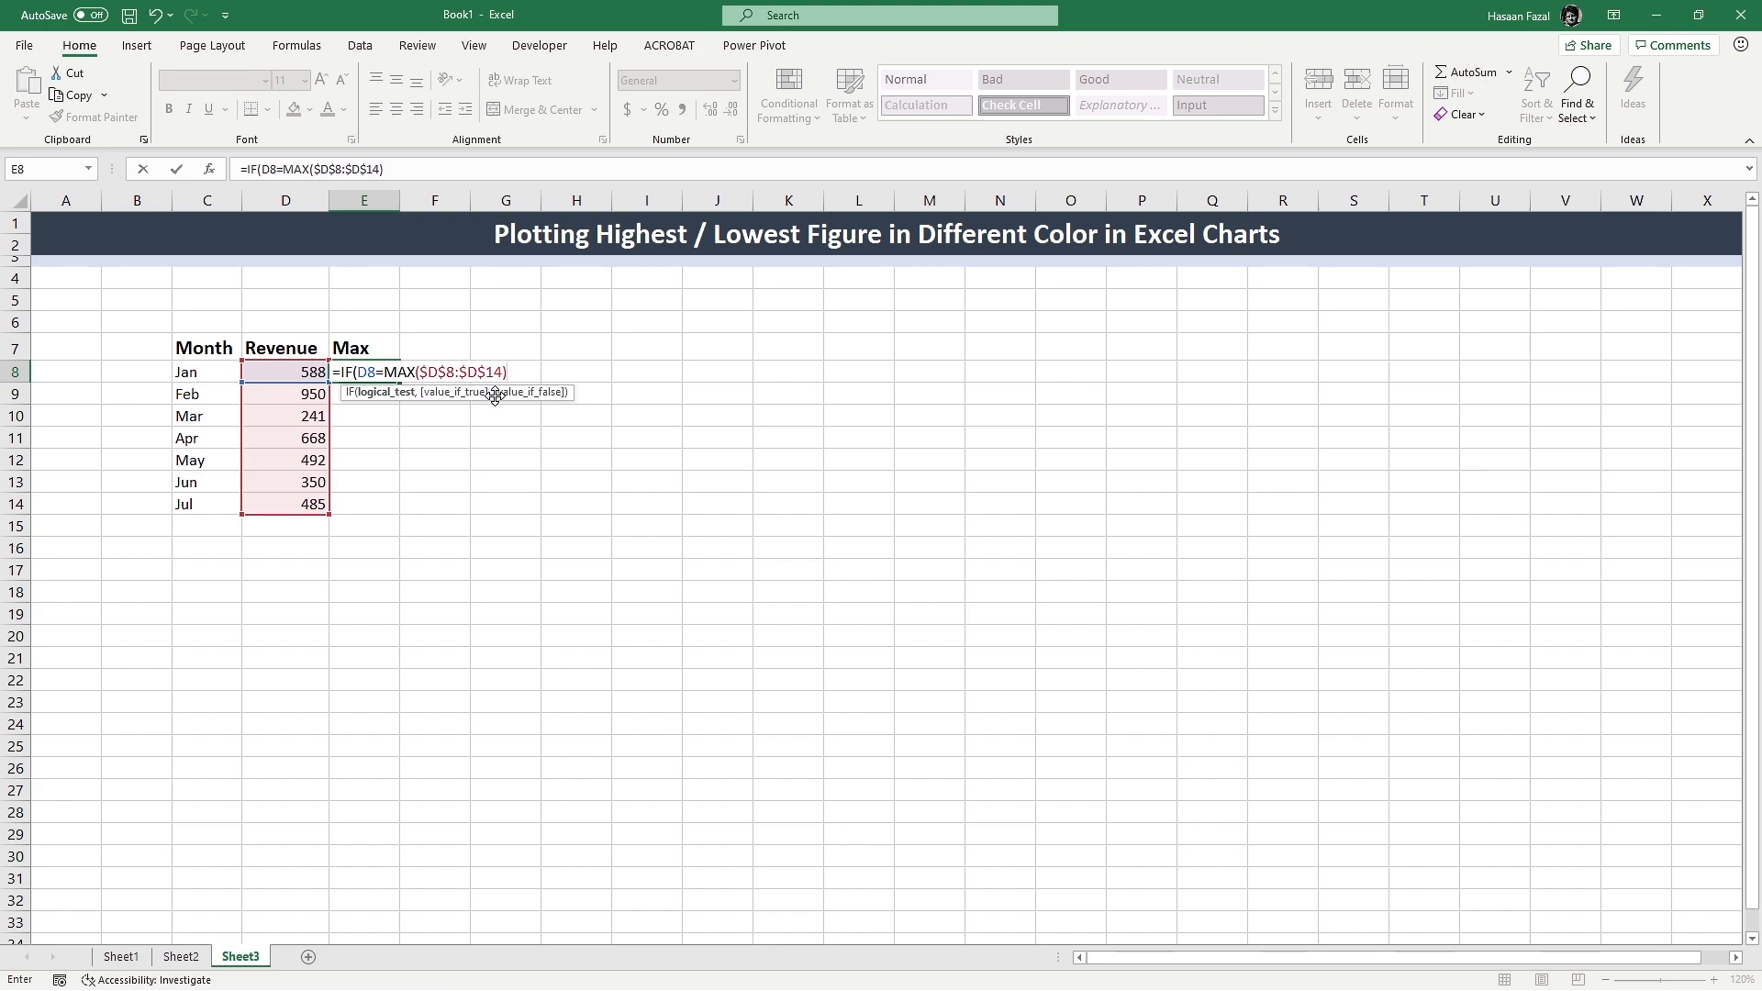
Step: Complete E8's formula to return D8 if true and "" otherwise, and fill it down to E14
text(,)
key(Left)
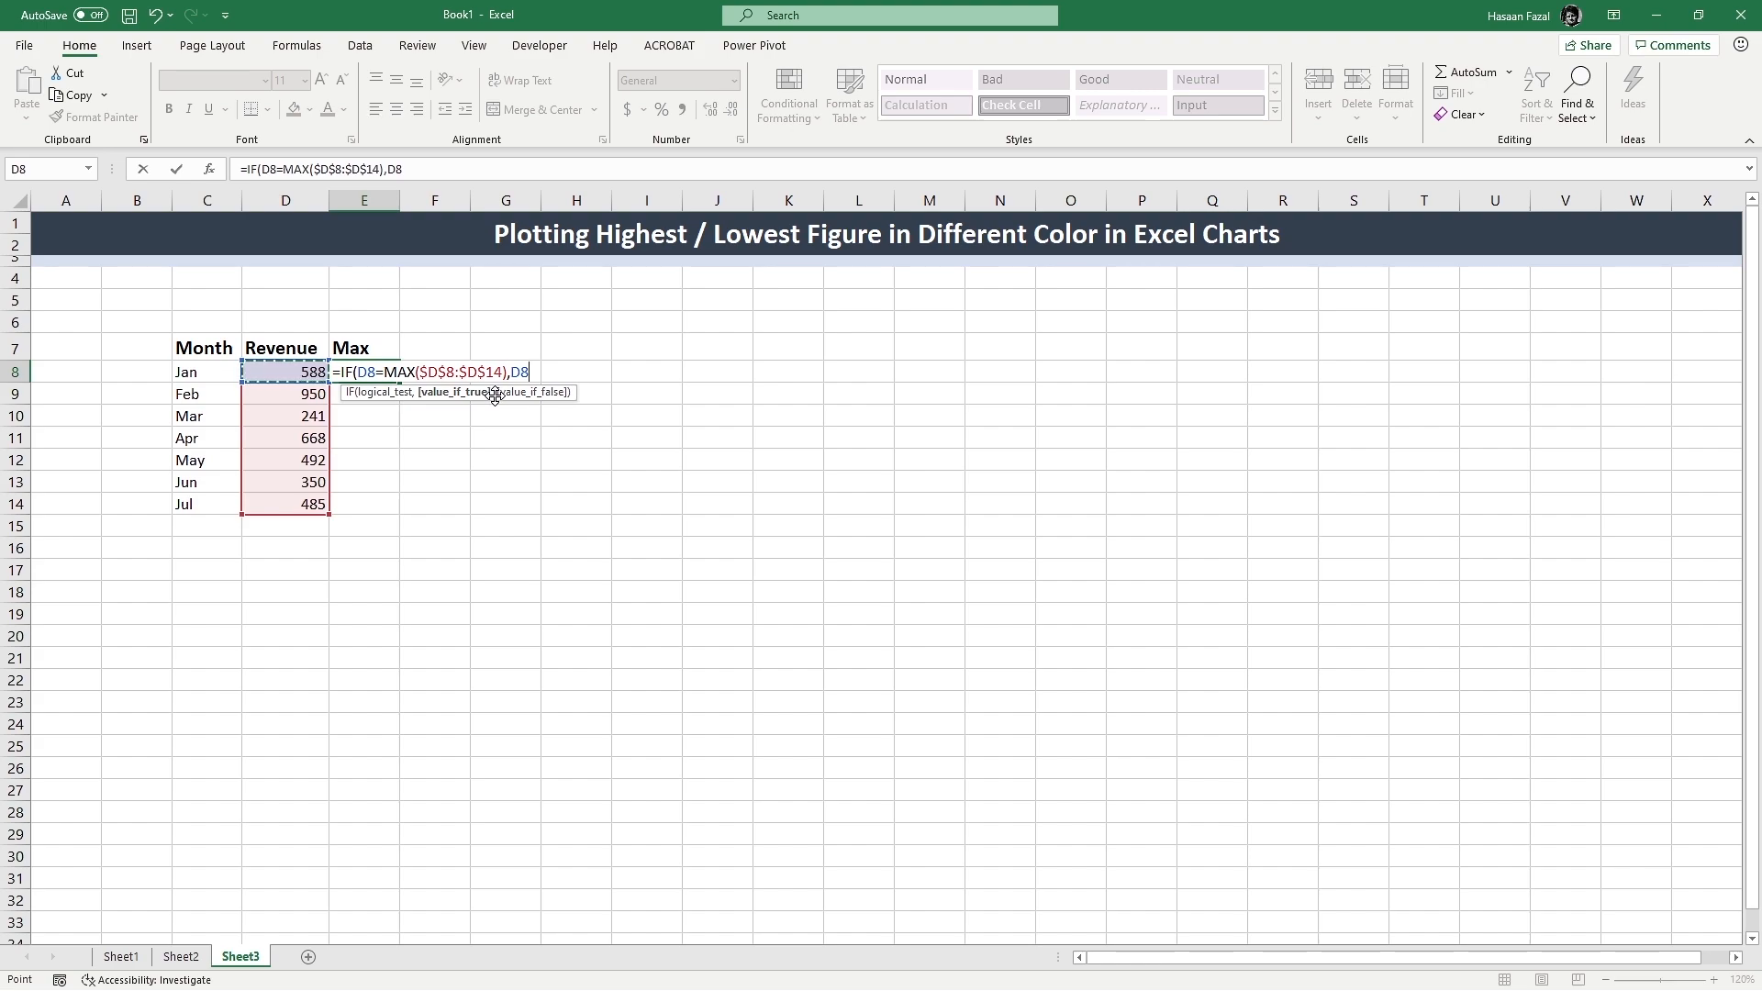
text(,"")
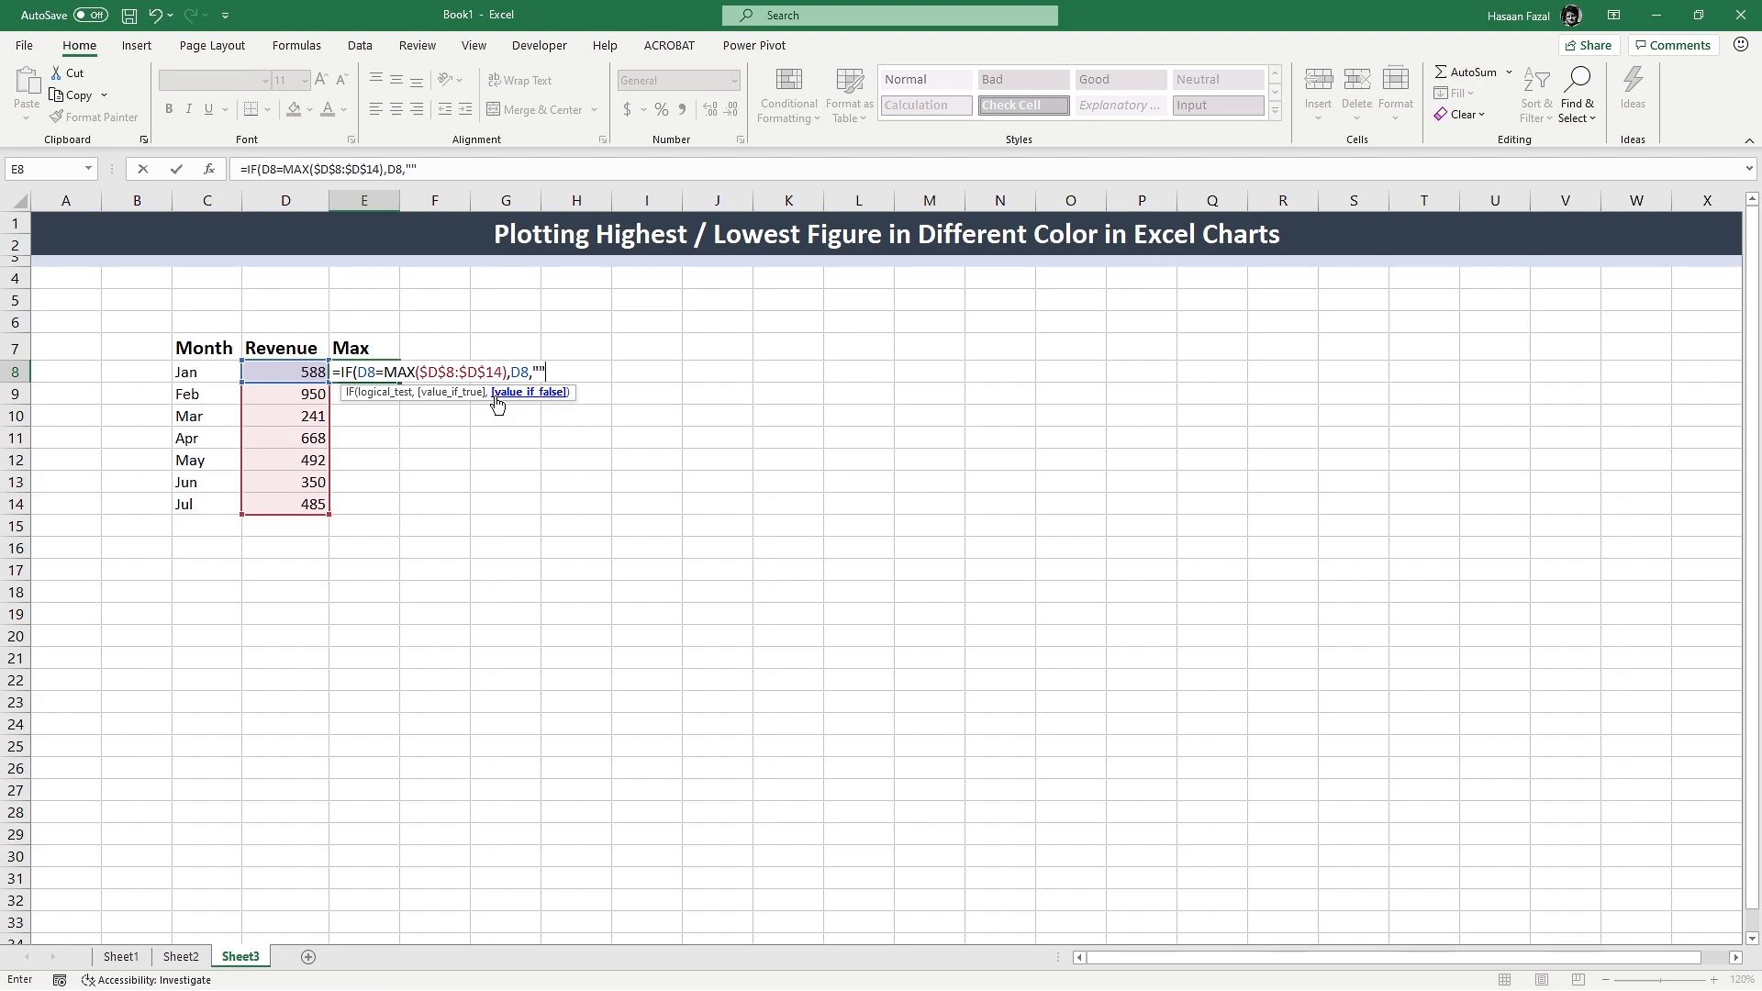
text())
key(Return)
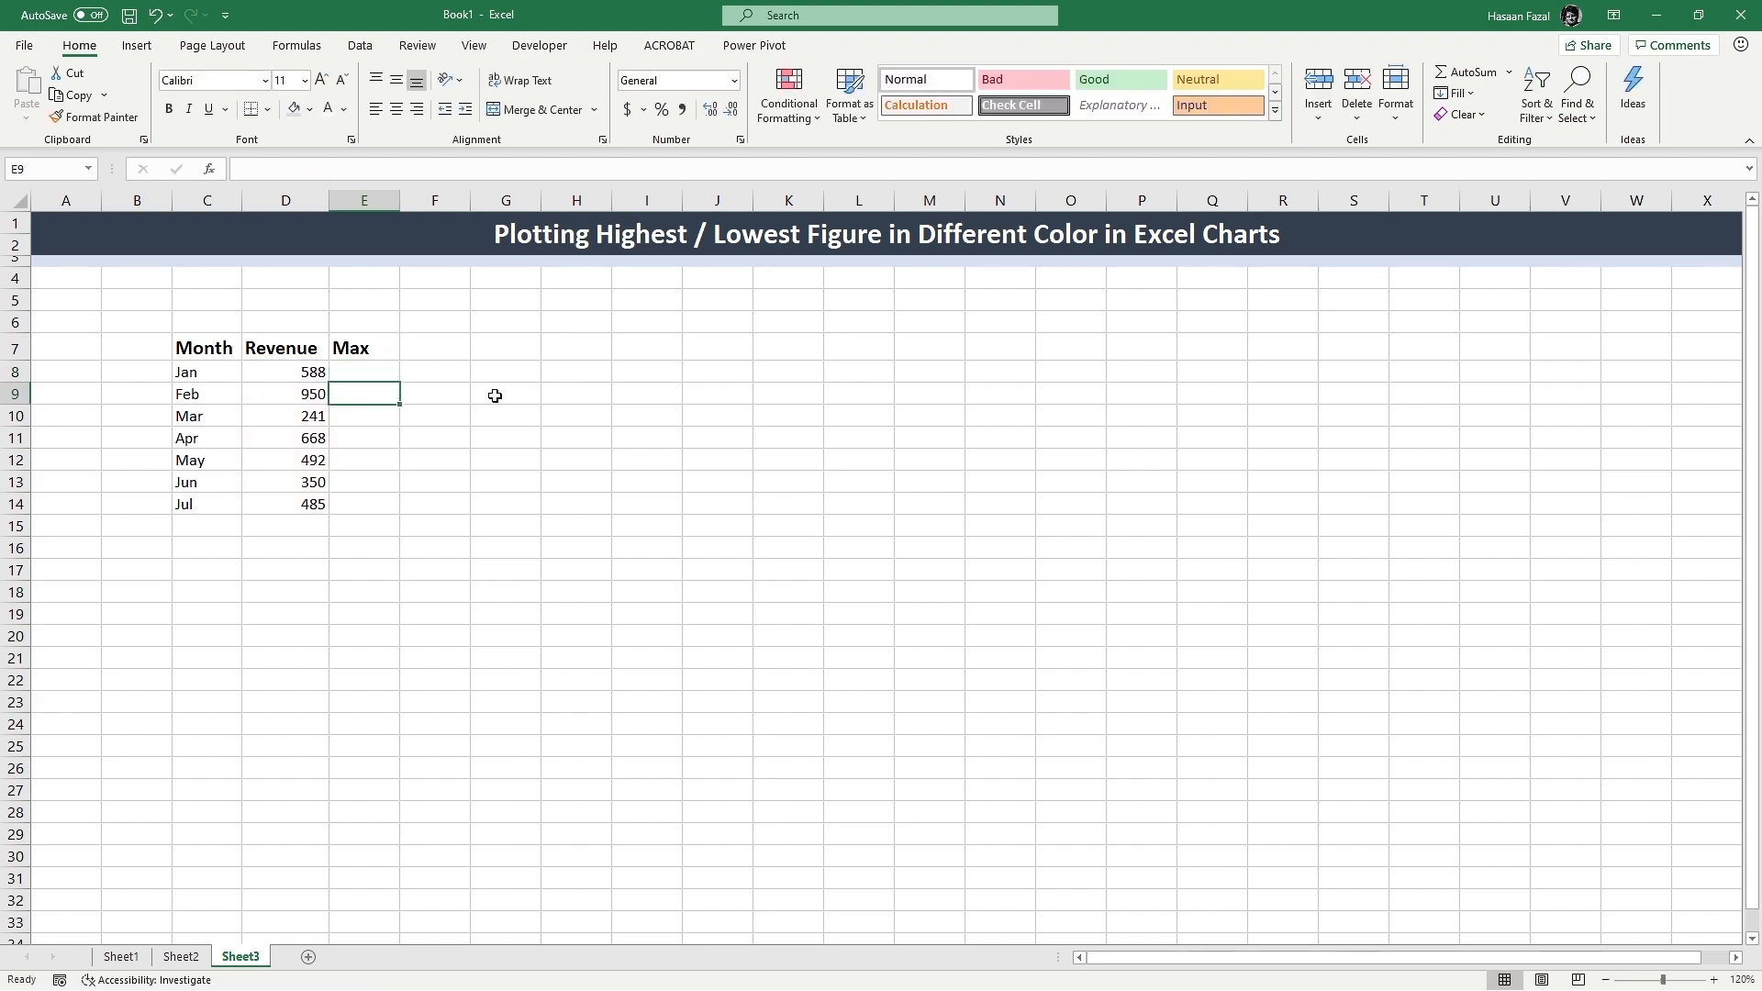
click(389, 370)
drag(397, 383, 405, 520)
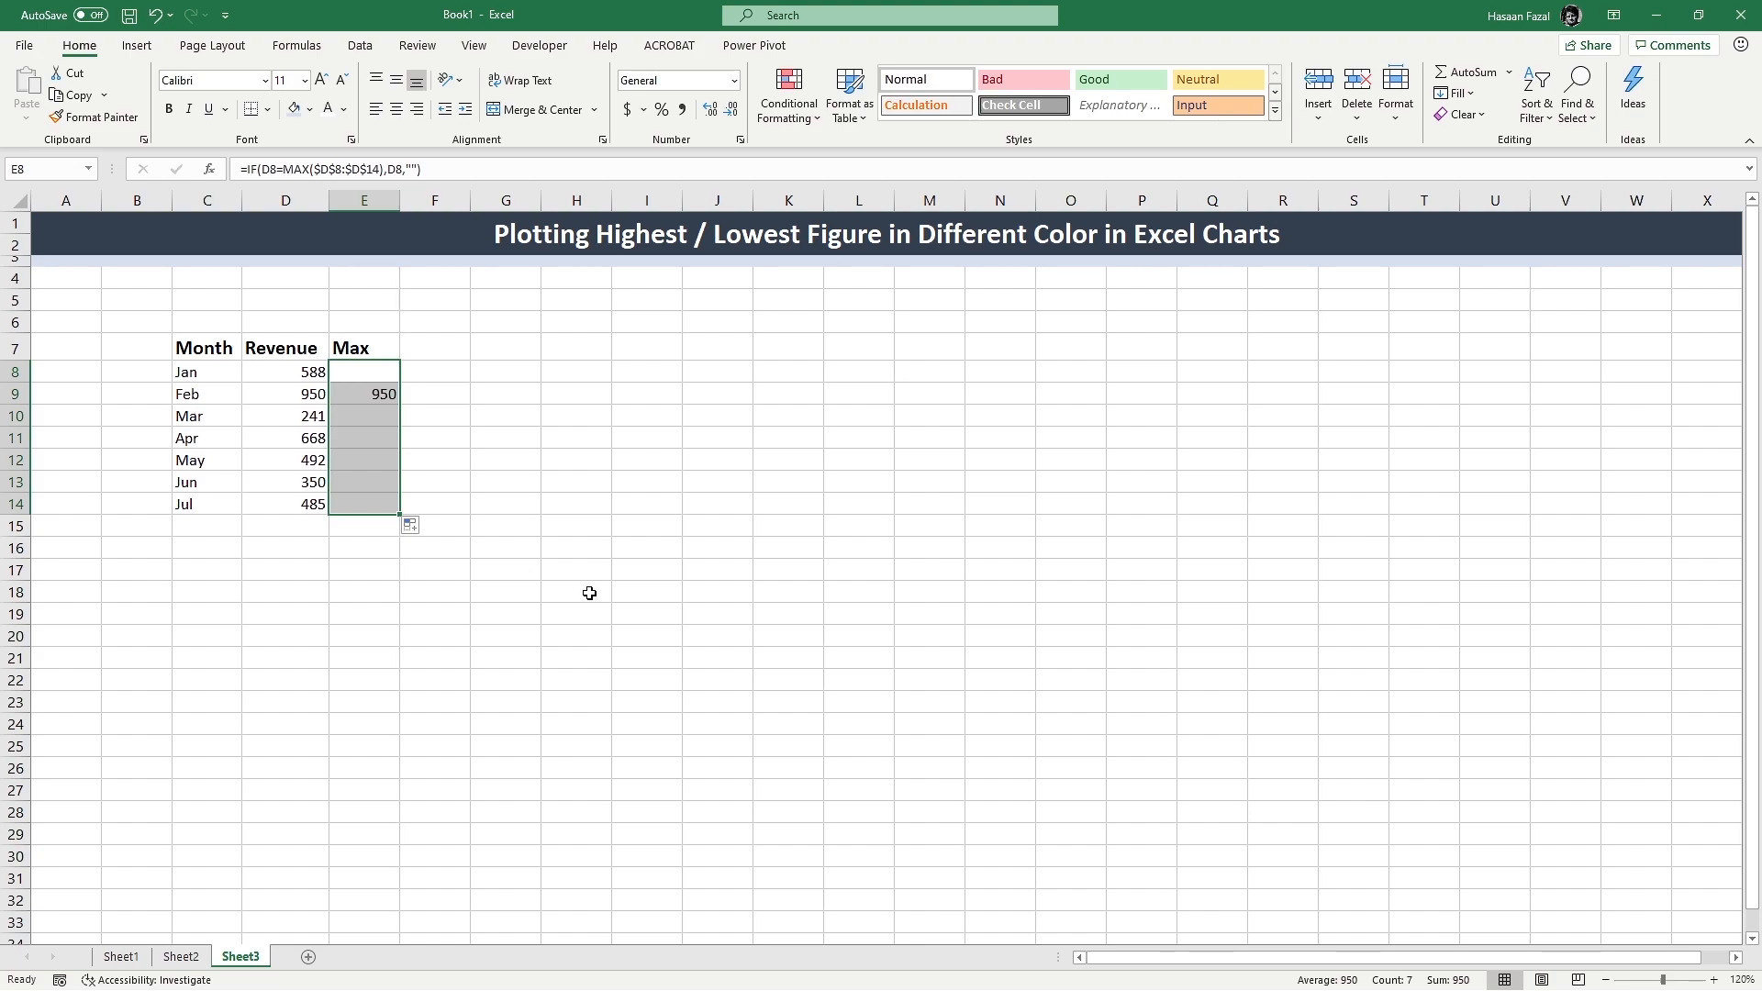
Step: Add the header Rest in F7, beside the Max column
click(430, 350)
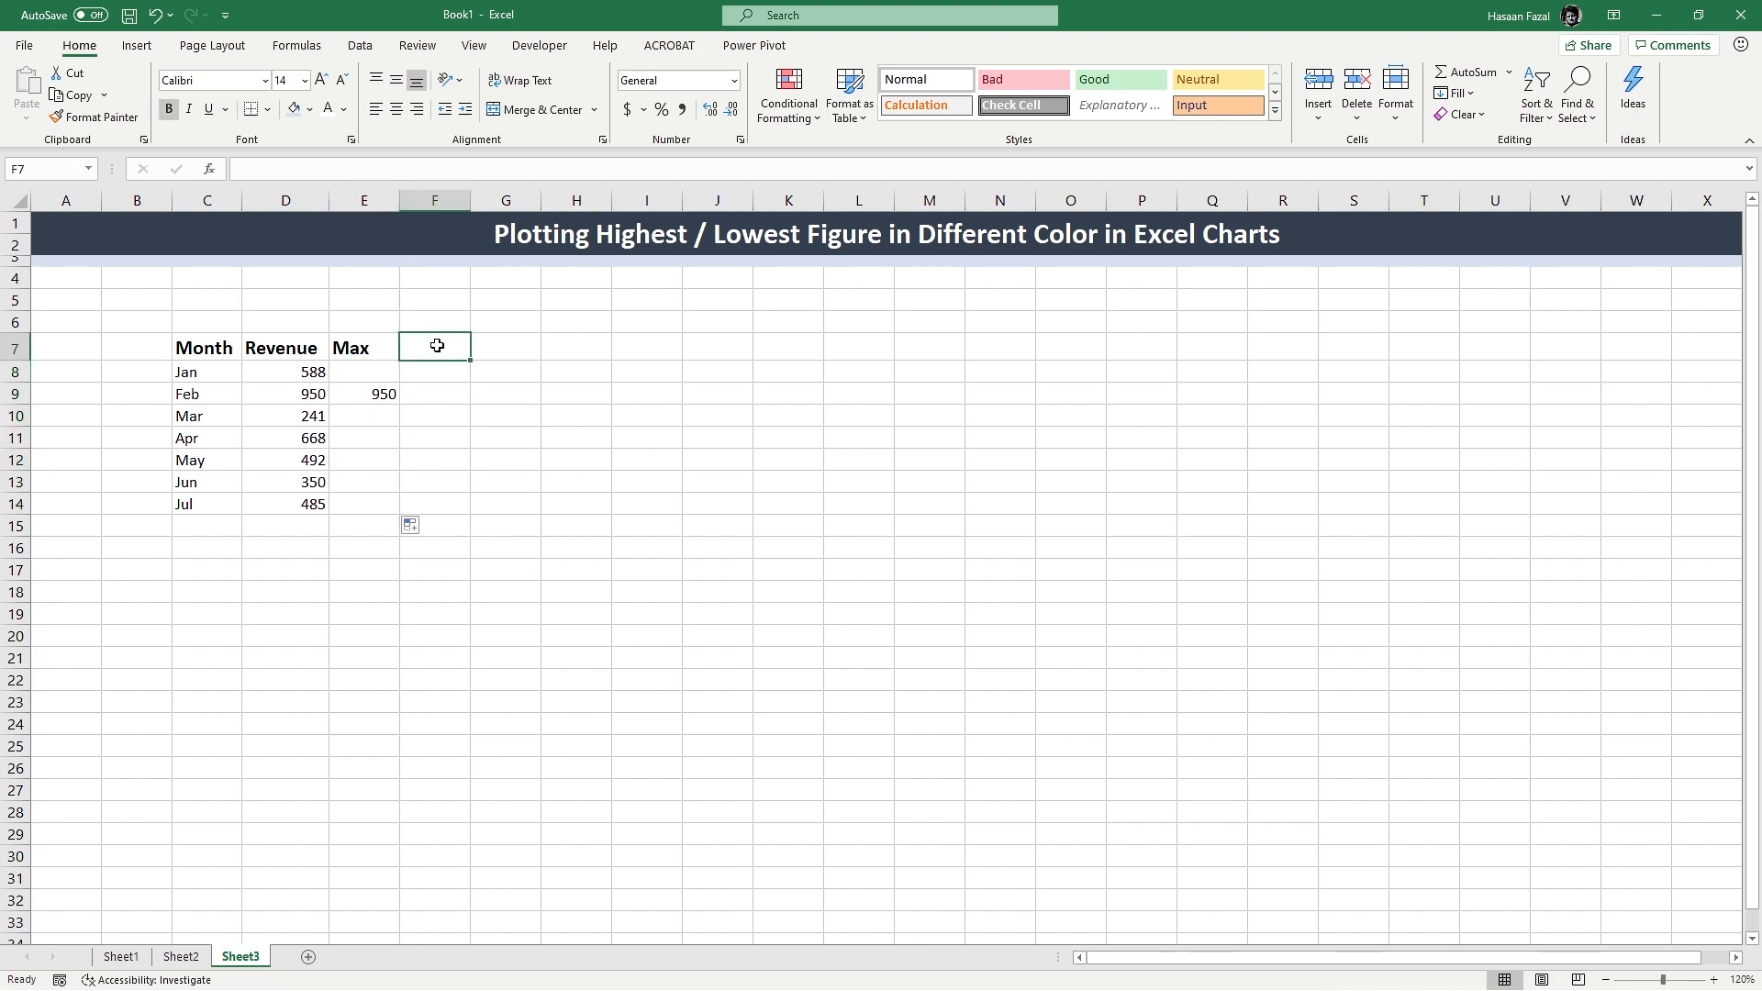
text(Rest)
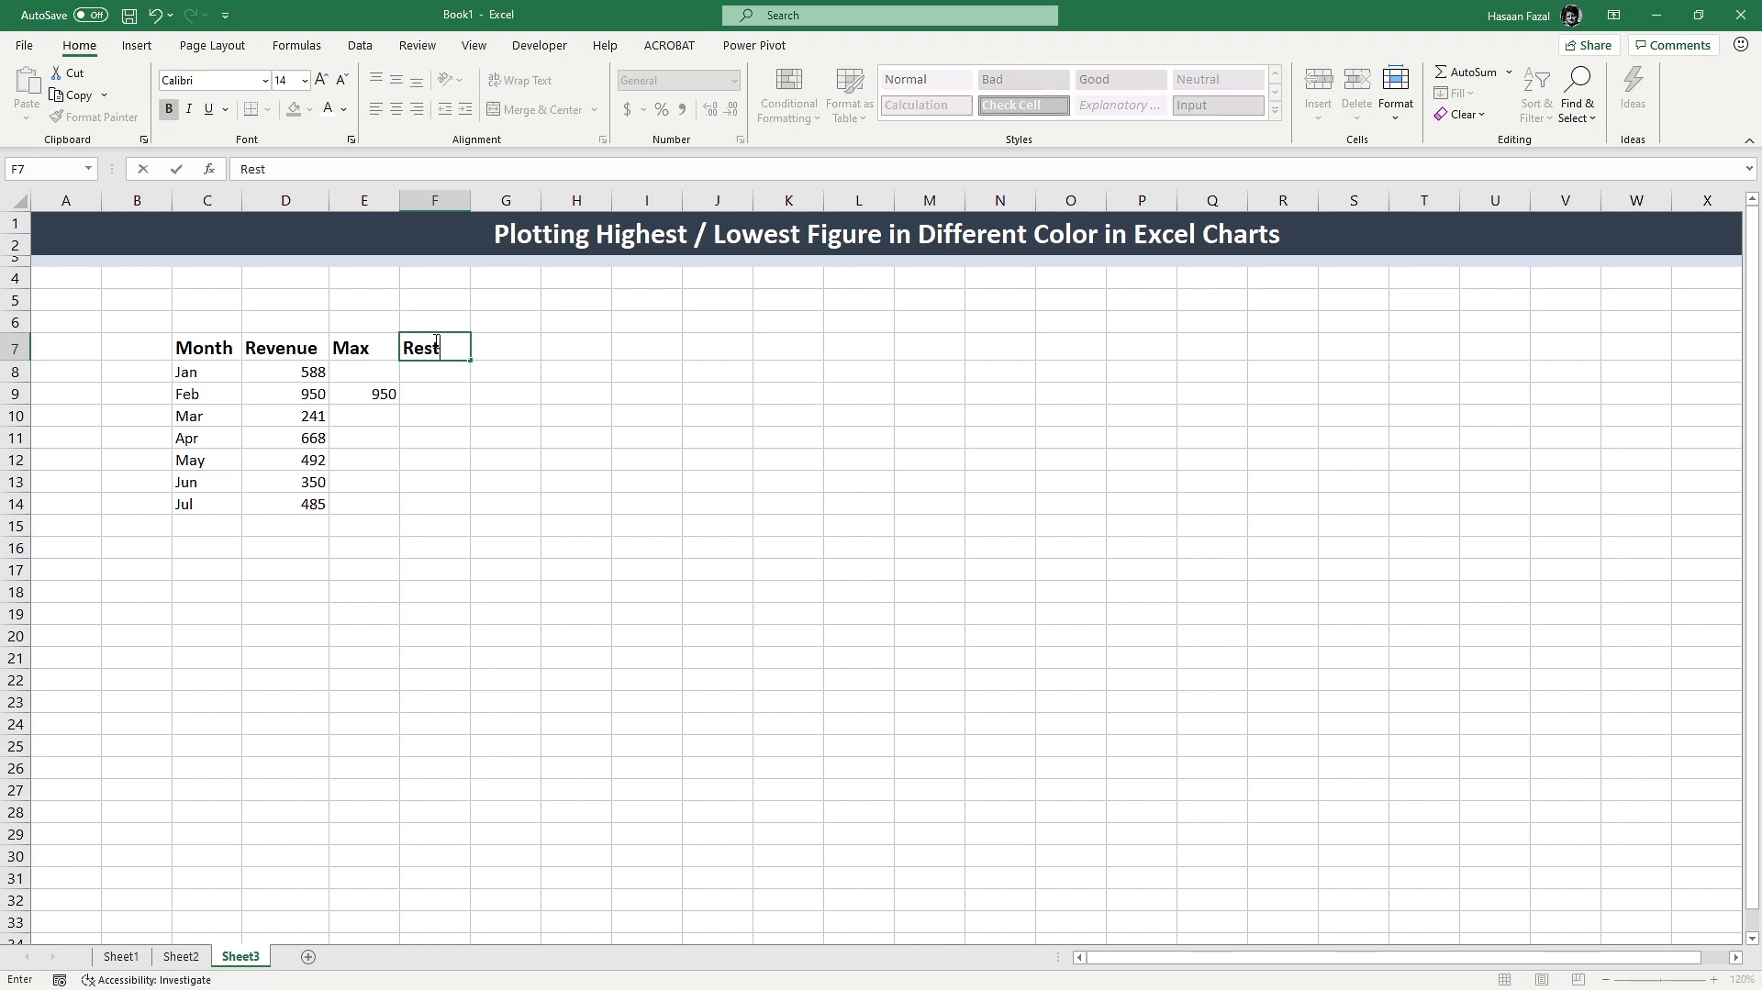
key(Return)
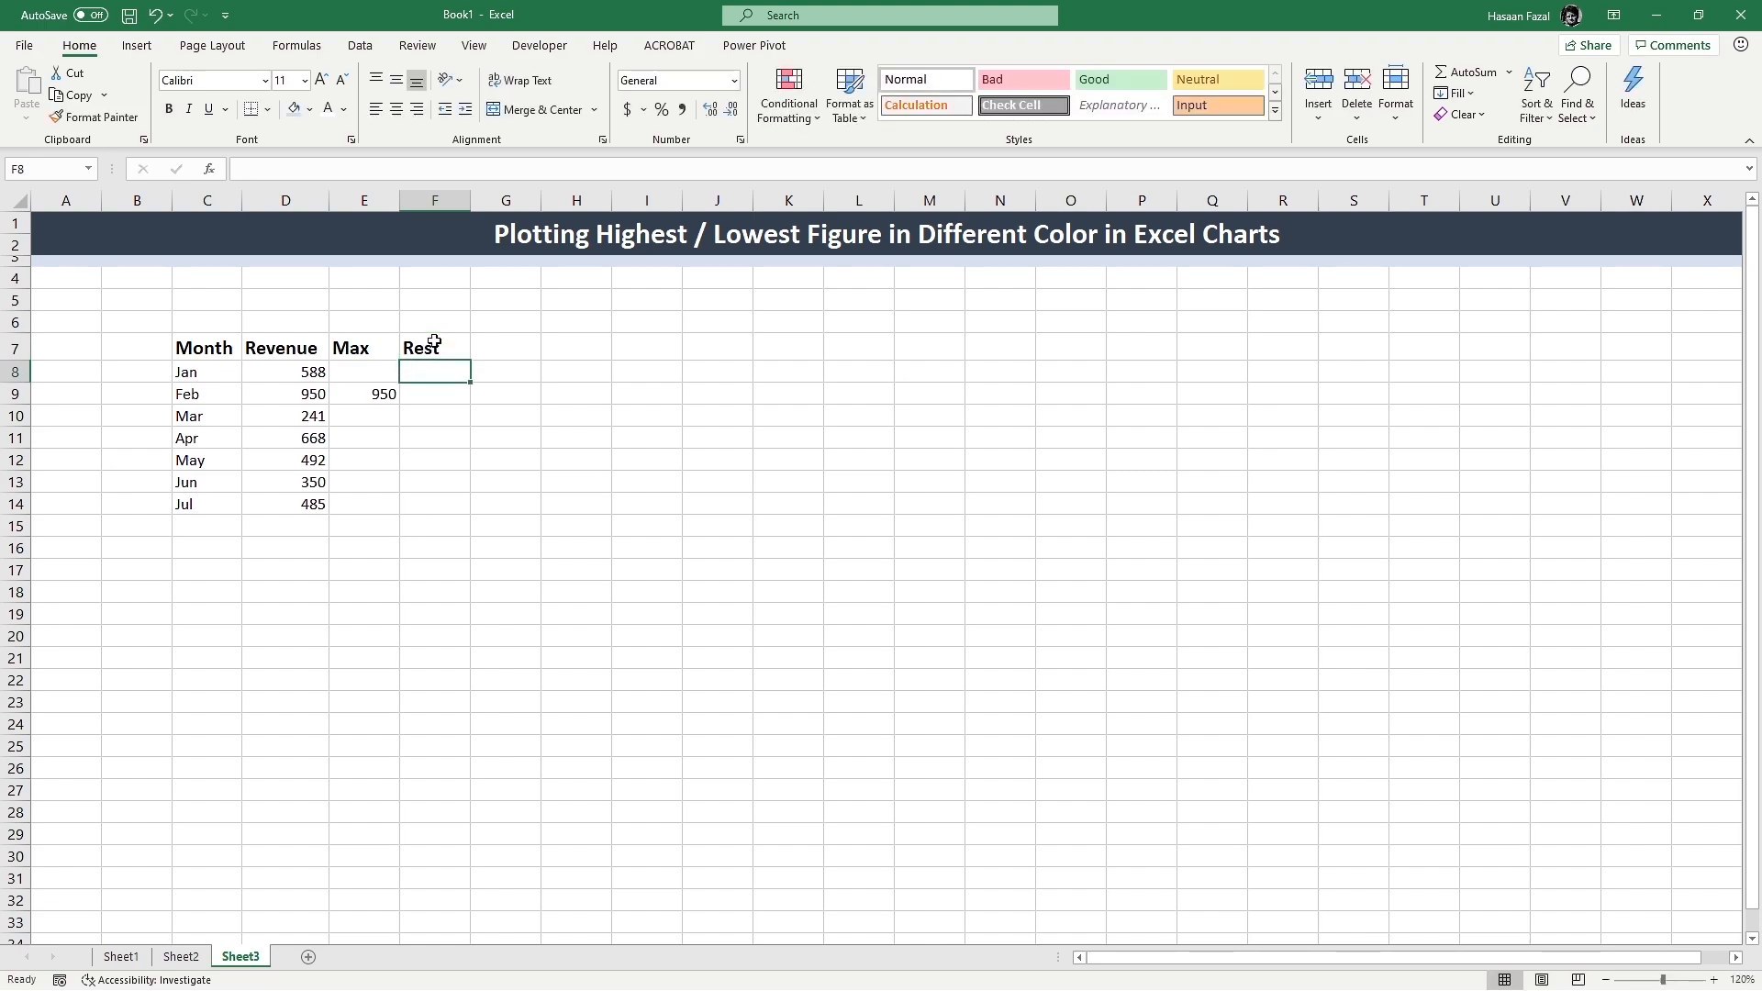
Step: Start an IF formula in F8 with the logical test E8=""
text(=)
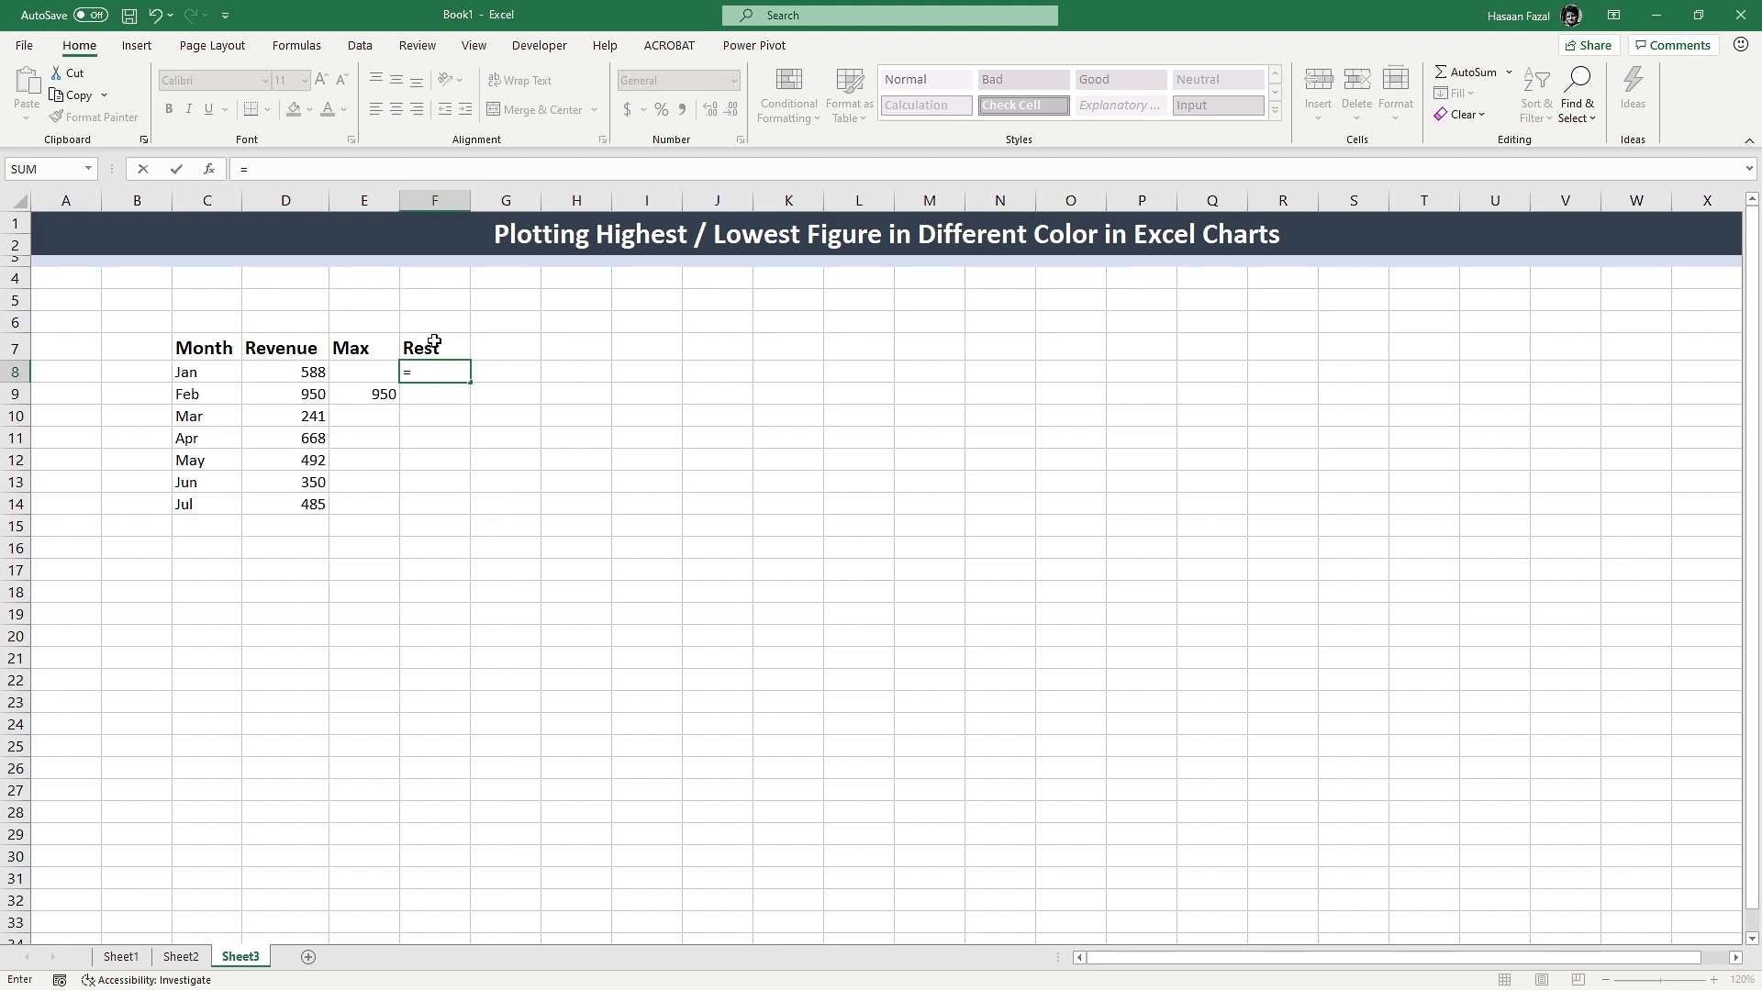
text(if)
key(Tab)
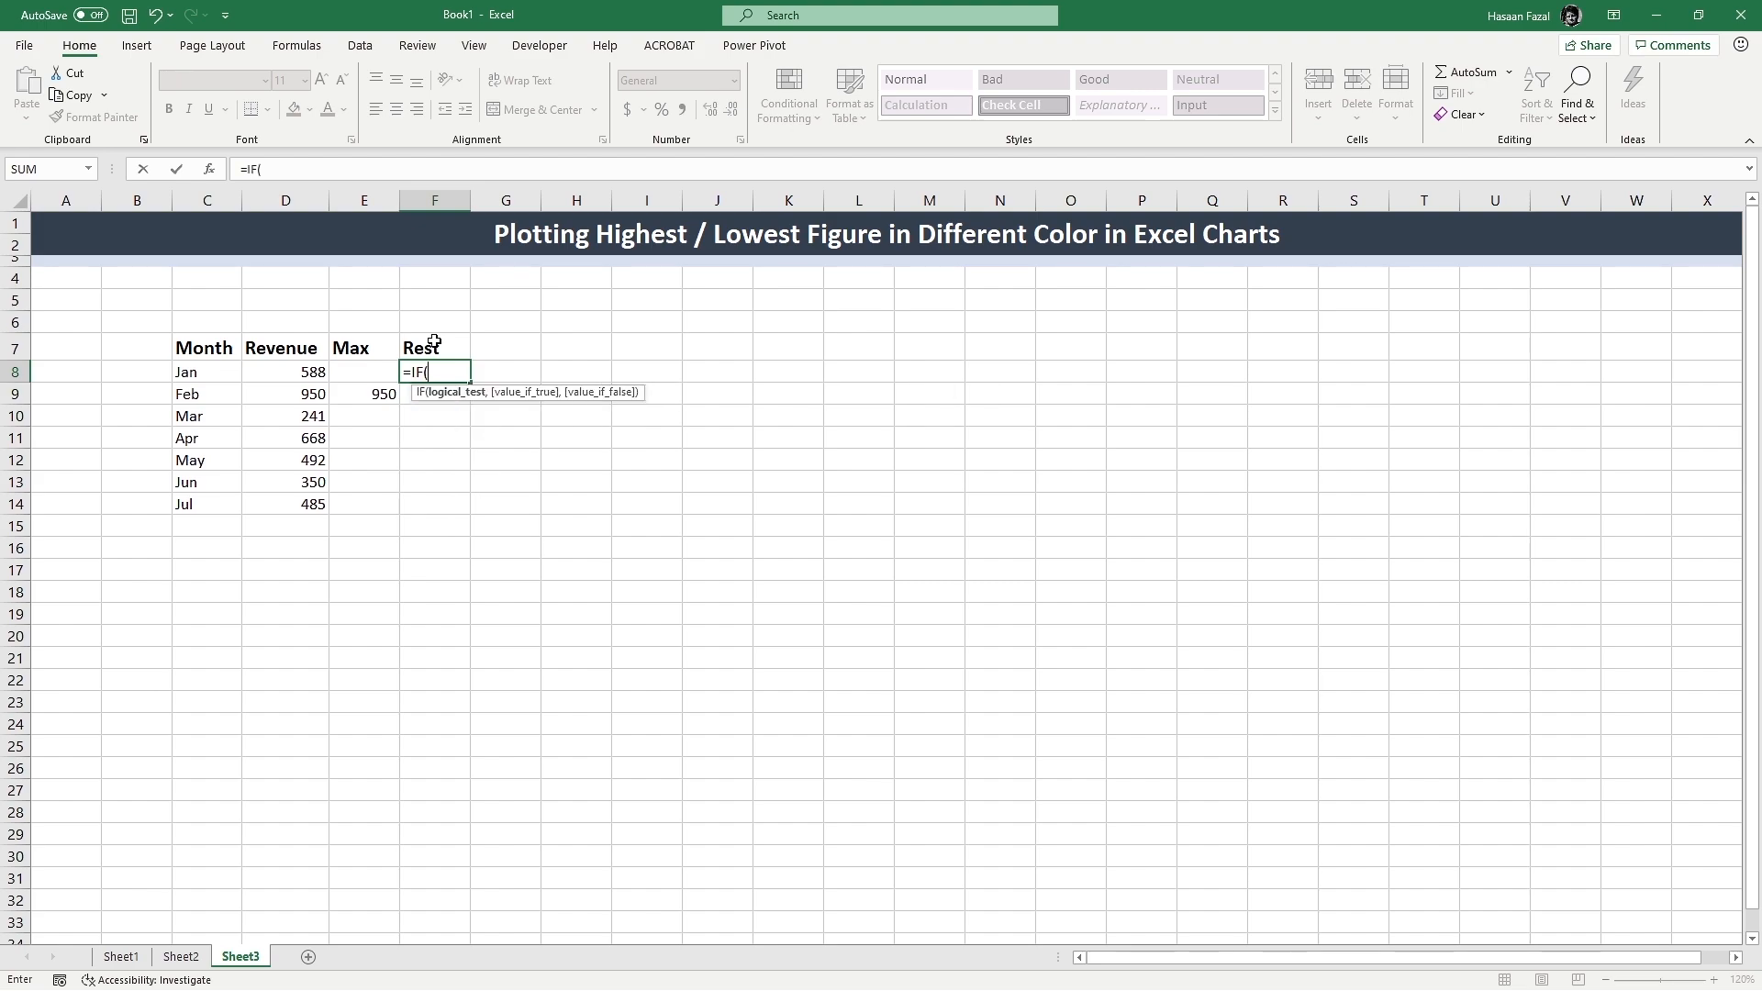
key(Left)
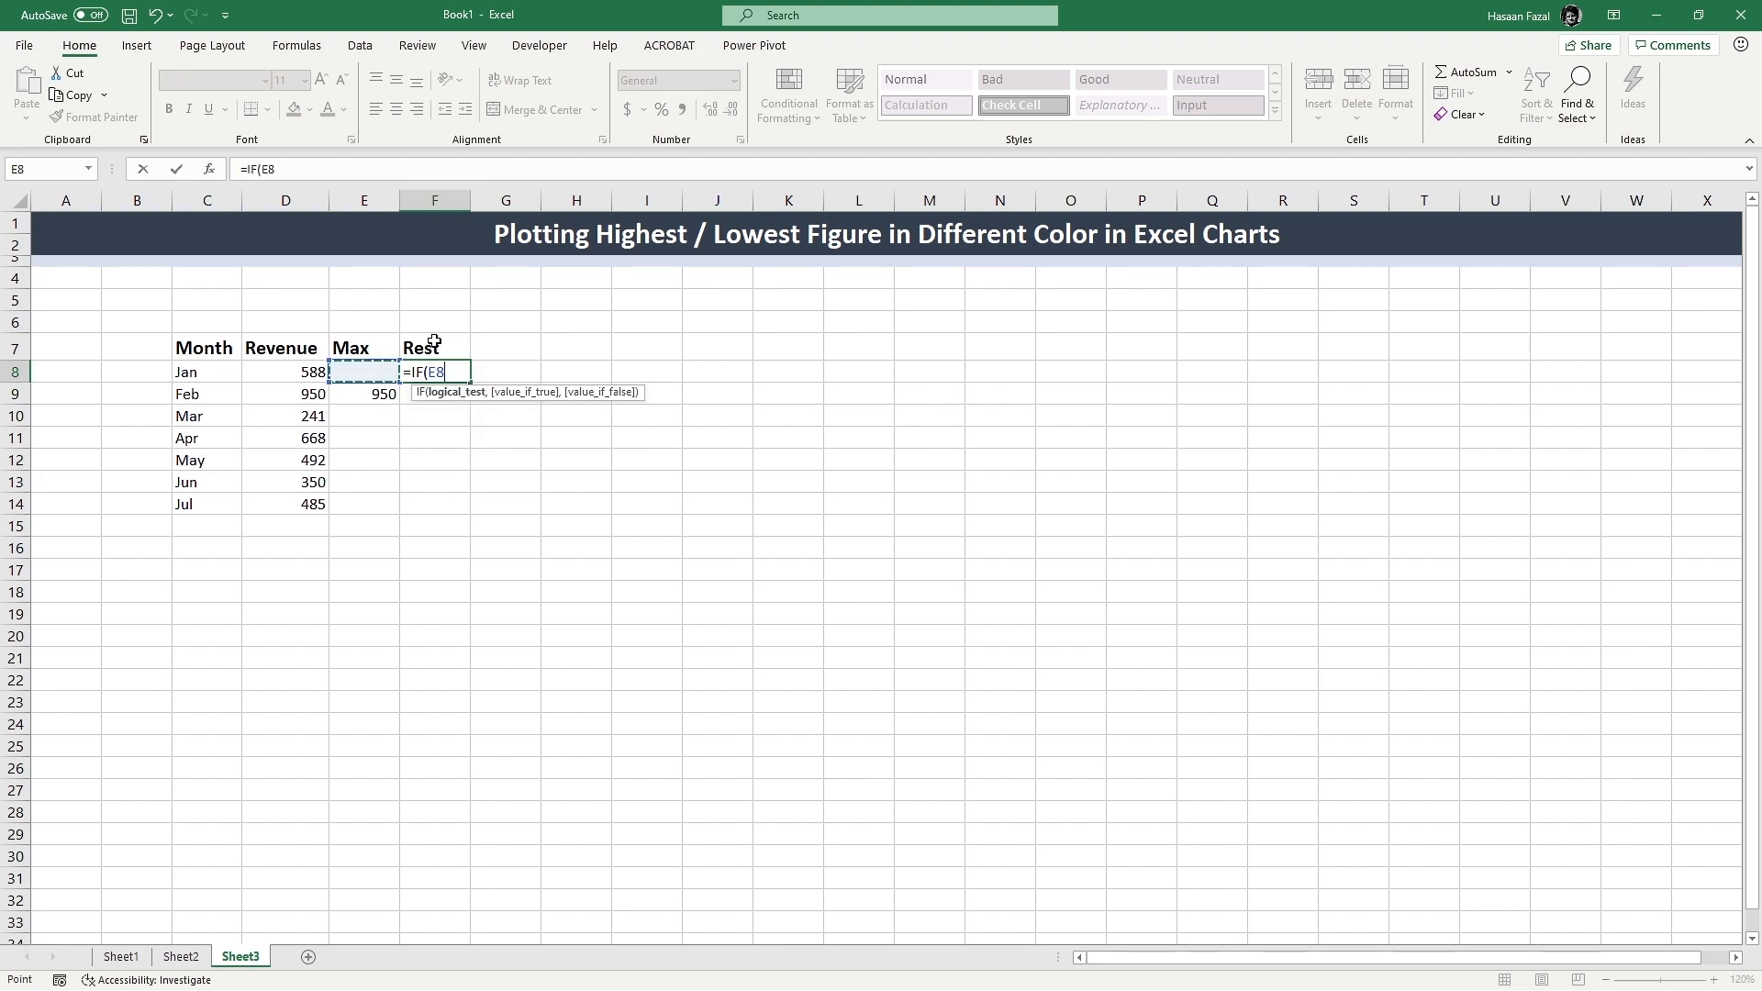
text(="")
key(Return)
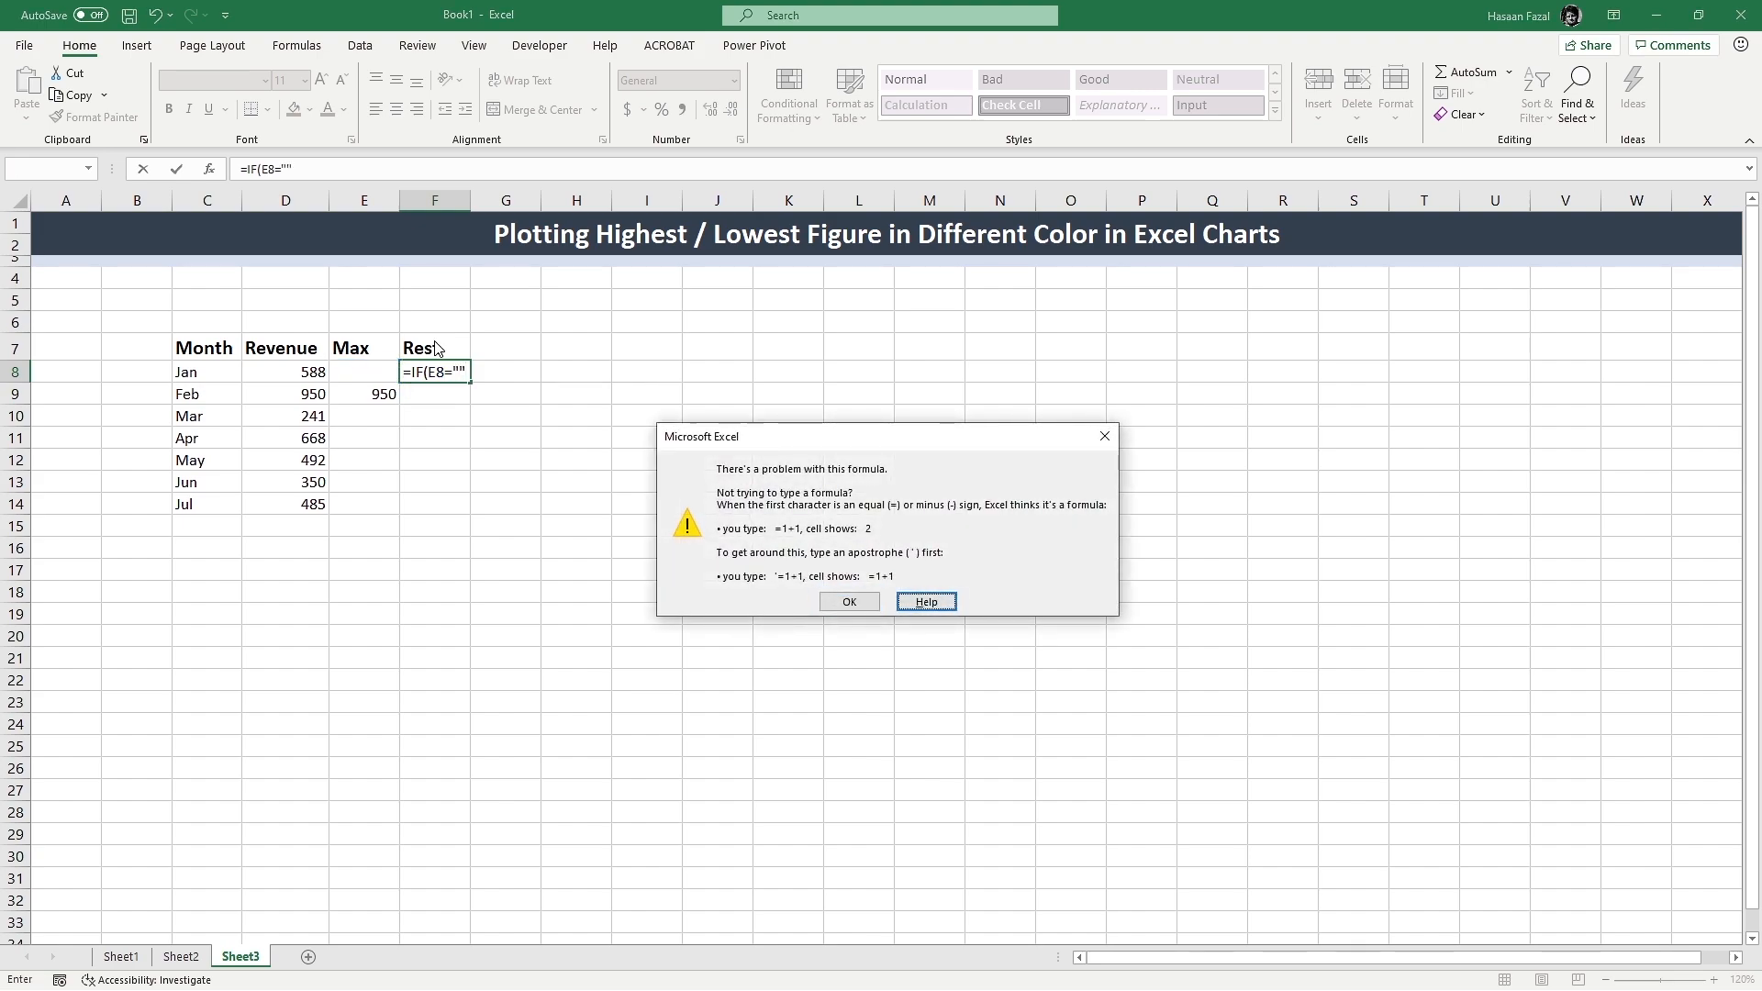
key(Return)
key(Right)
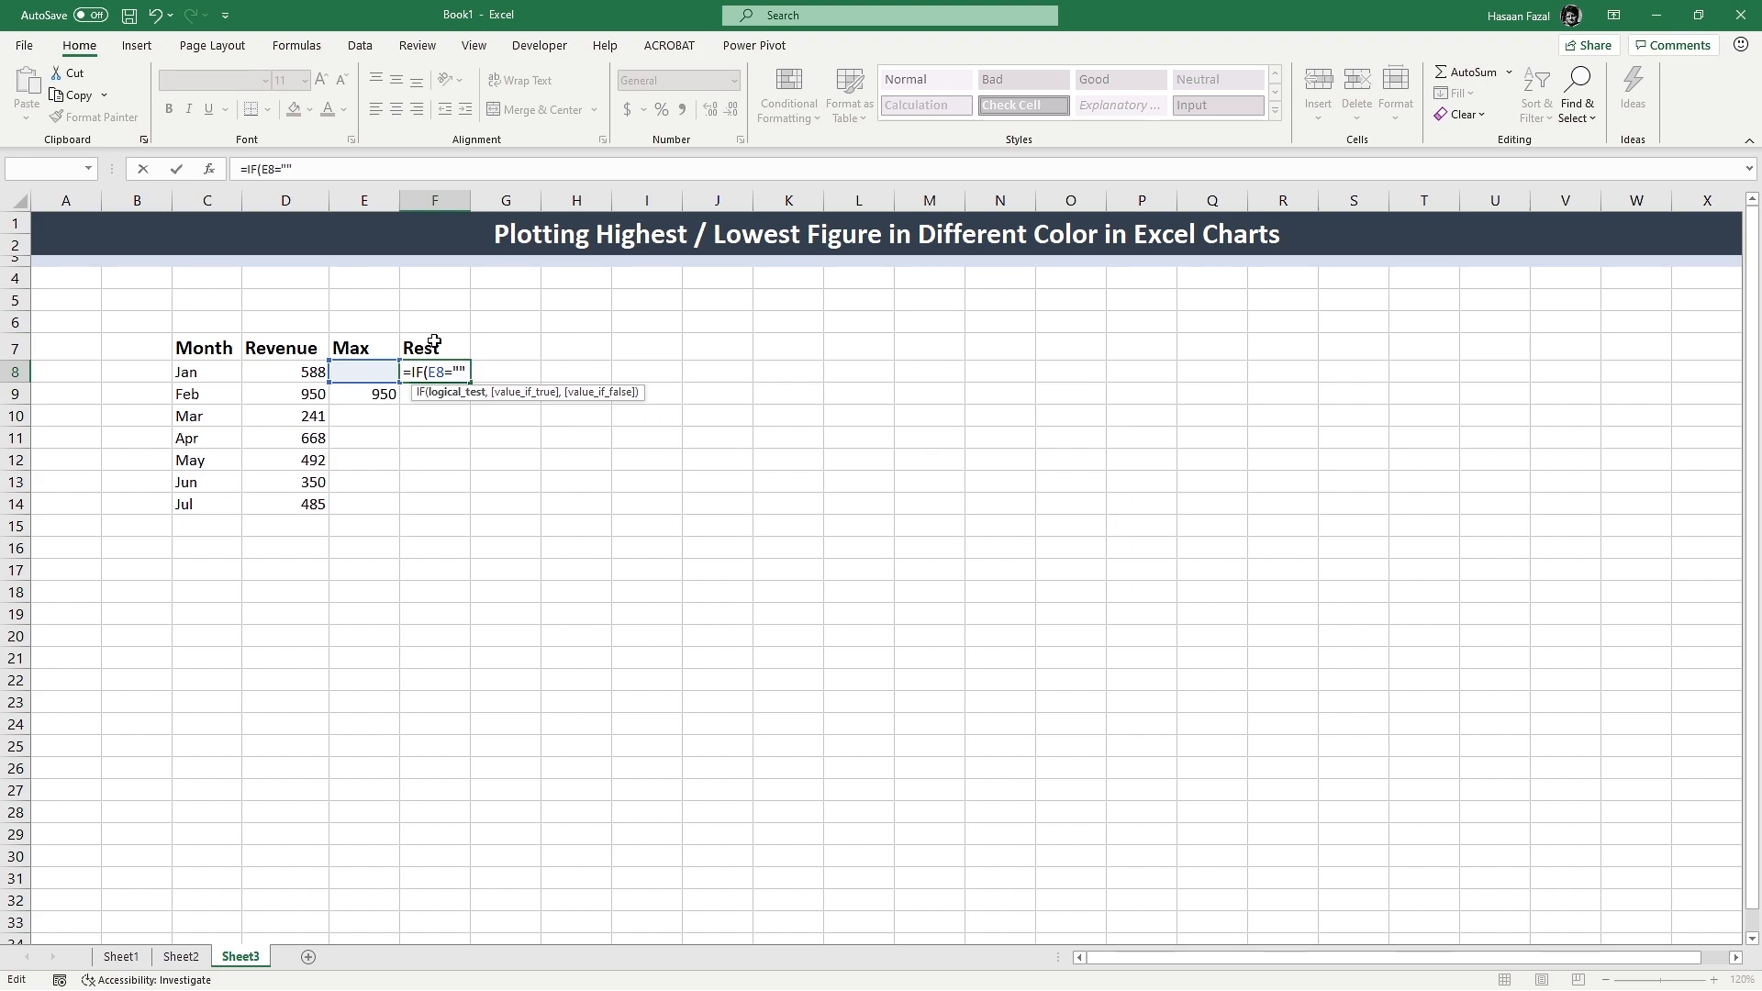
Step: Complete F8's formula as =IF(E8="",D8,"") and fill it down to F14
text(D)
text(8)
key(BackSpace)
key(BackSpace)
text(,D)
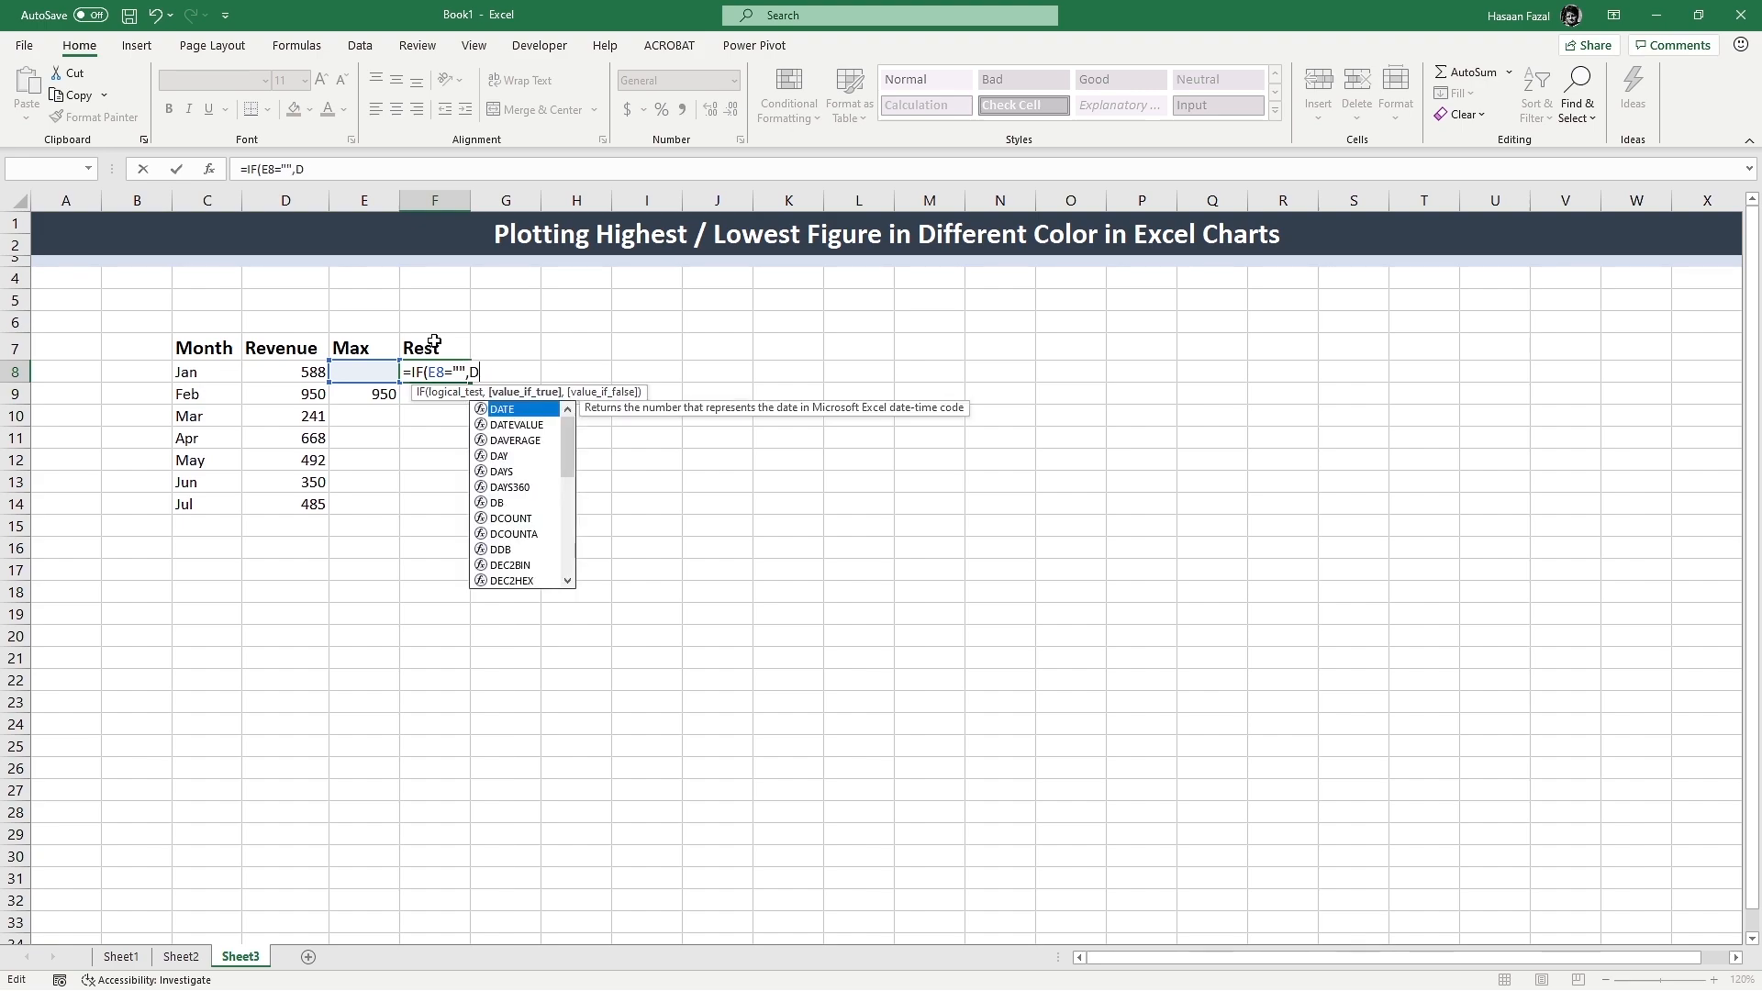
text(8)
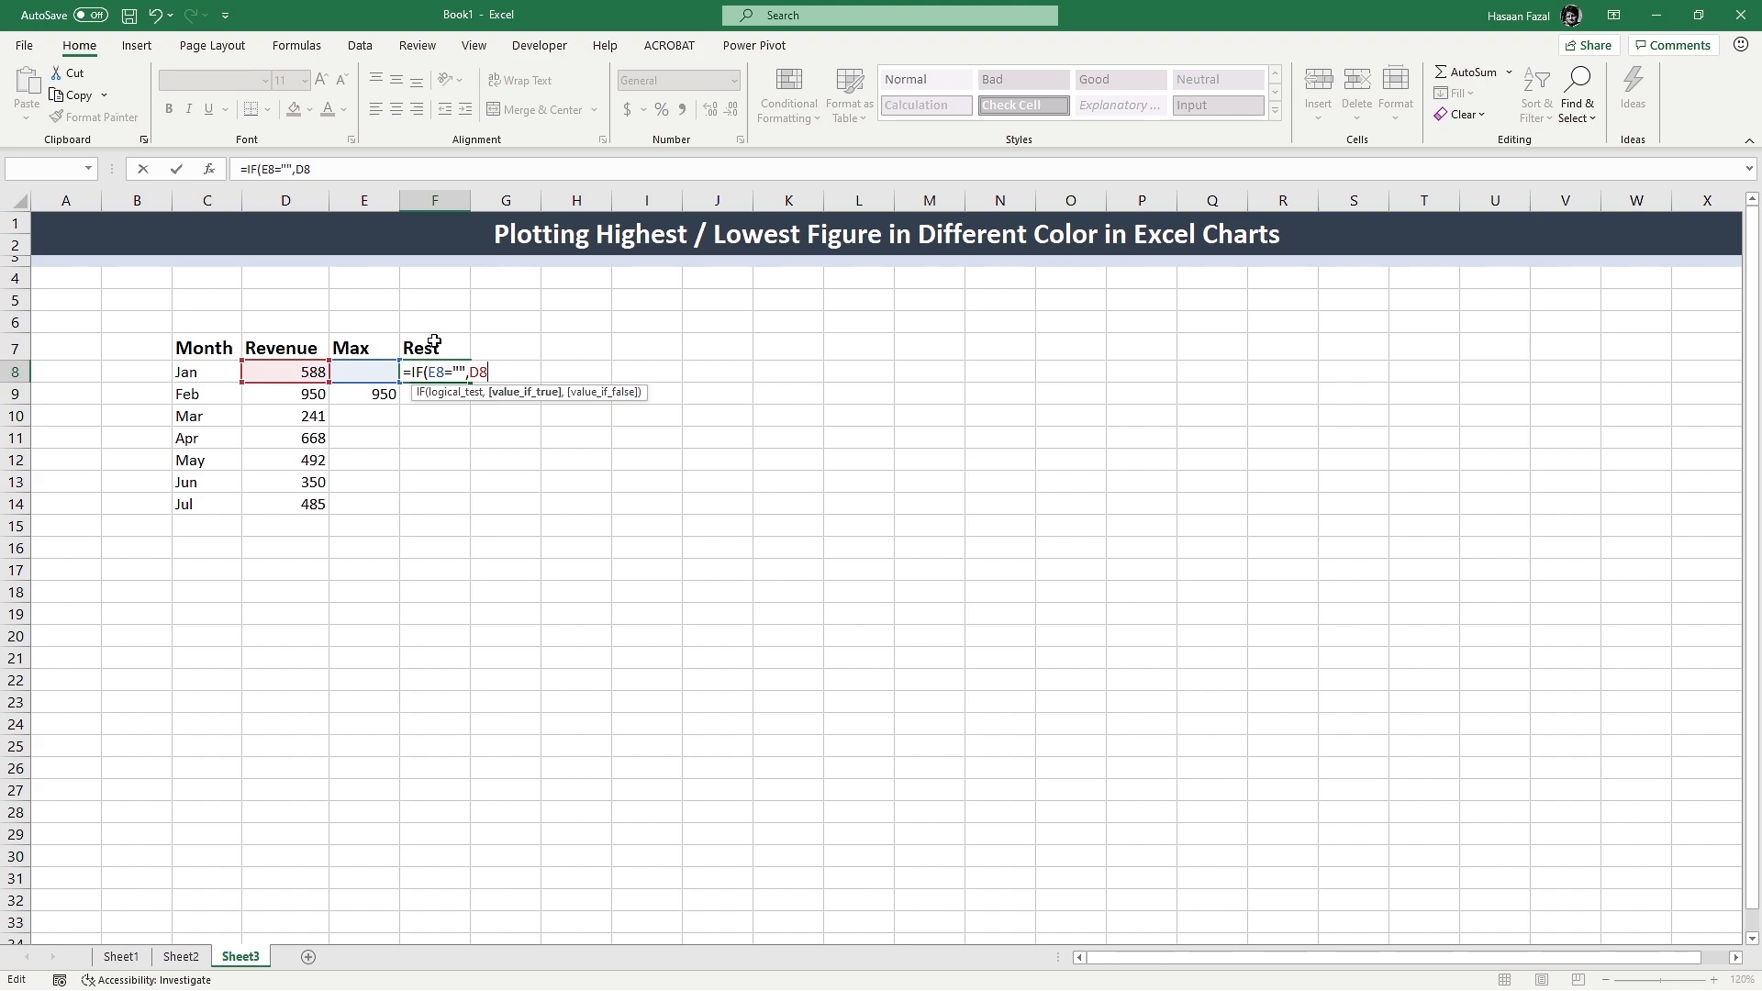
text(,""))
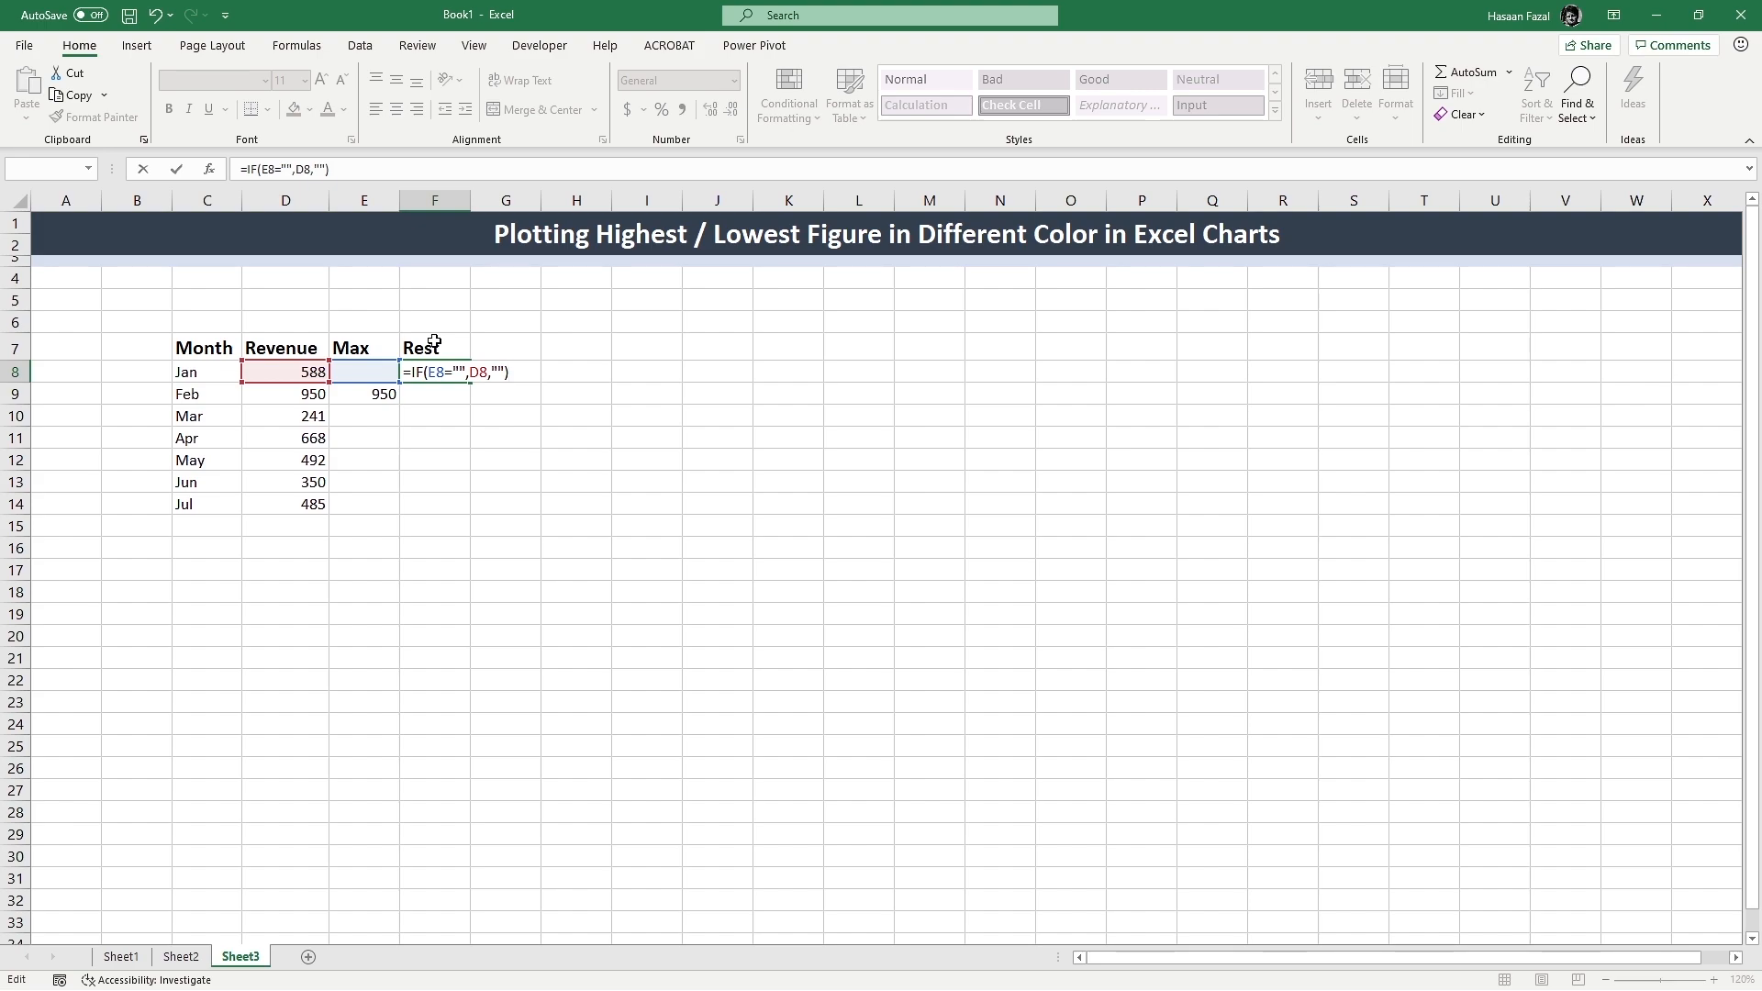
key(Return)
click(459, 378)
drag(468, 379, 466, 510)
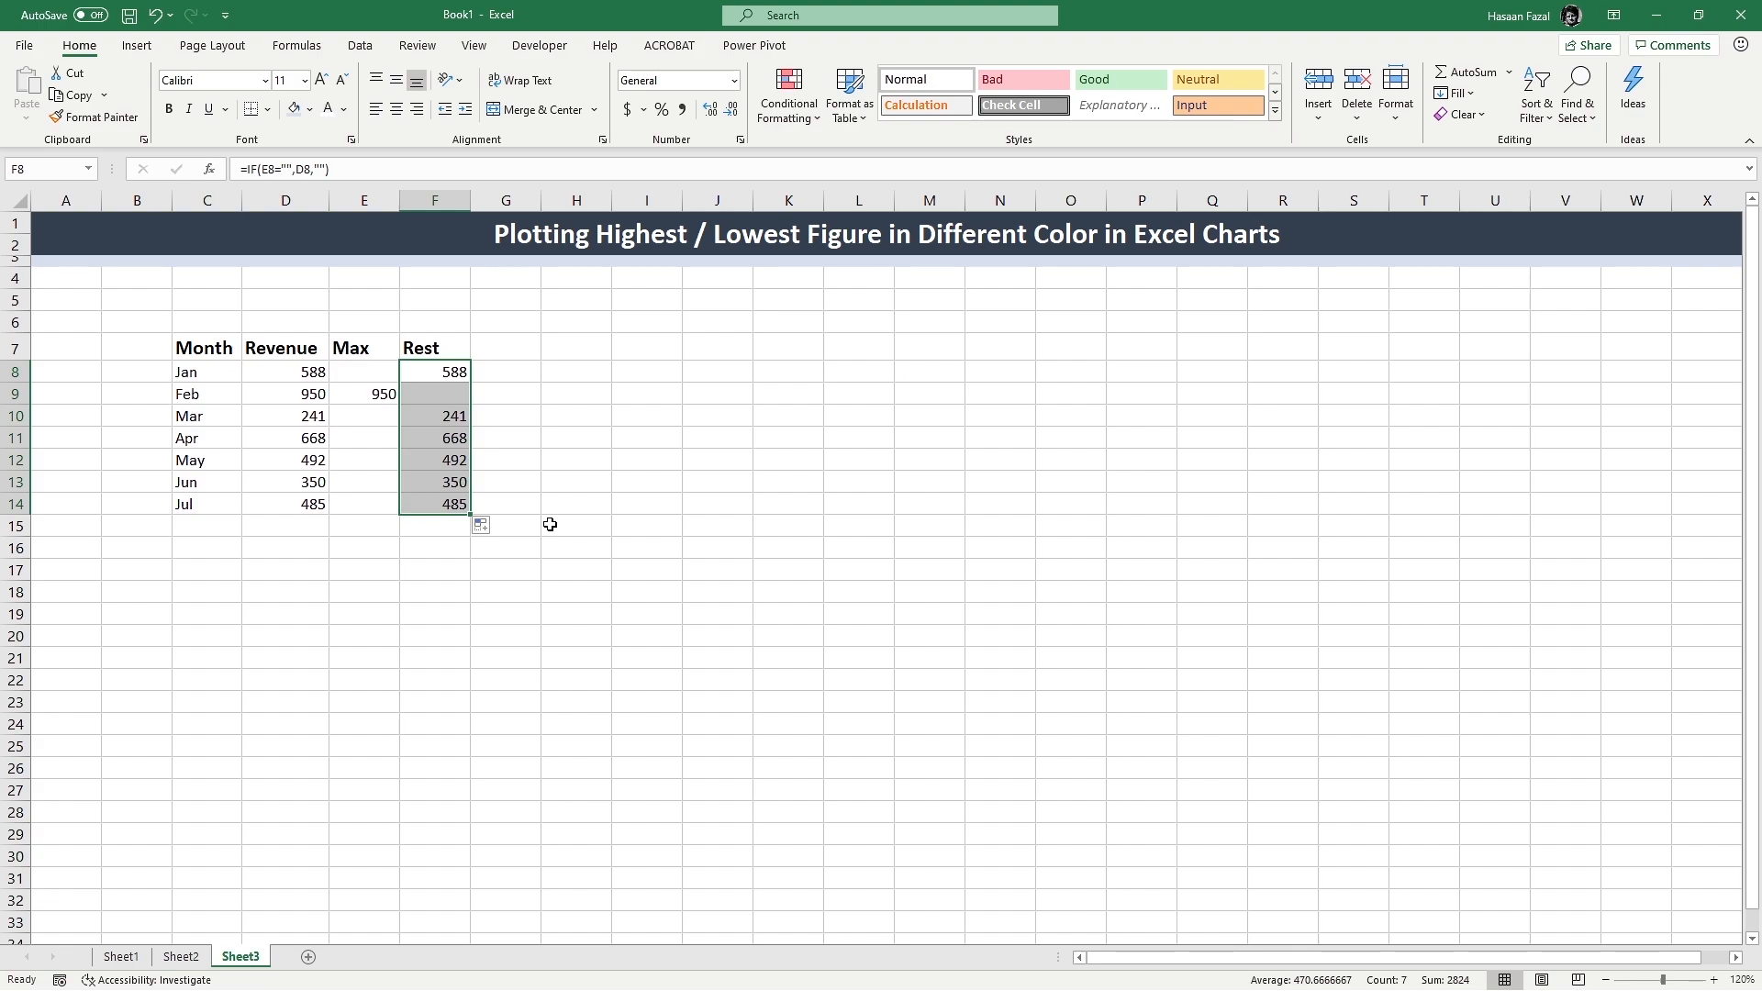
Step: Select the Month, Max and Rest columns with their headers, C7:C14 and E7:F14, leaving out Revenue
drag(204, 353, 214, 501)
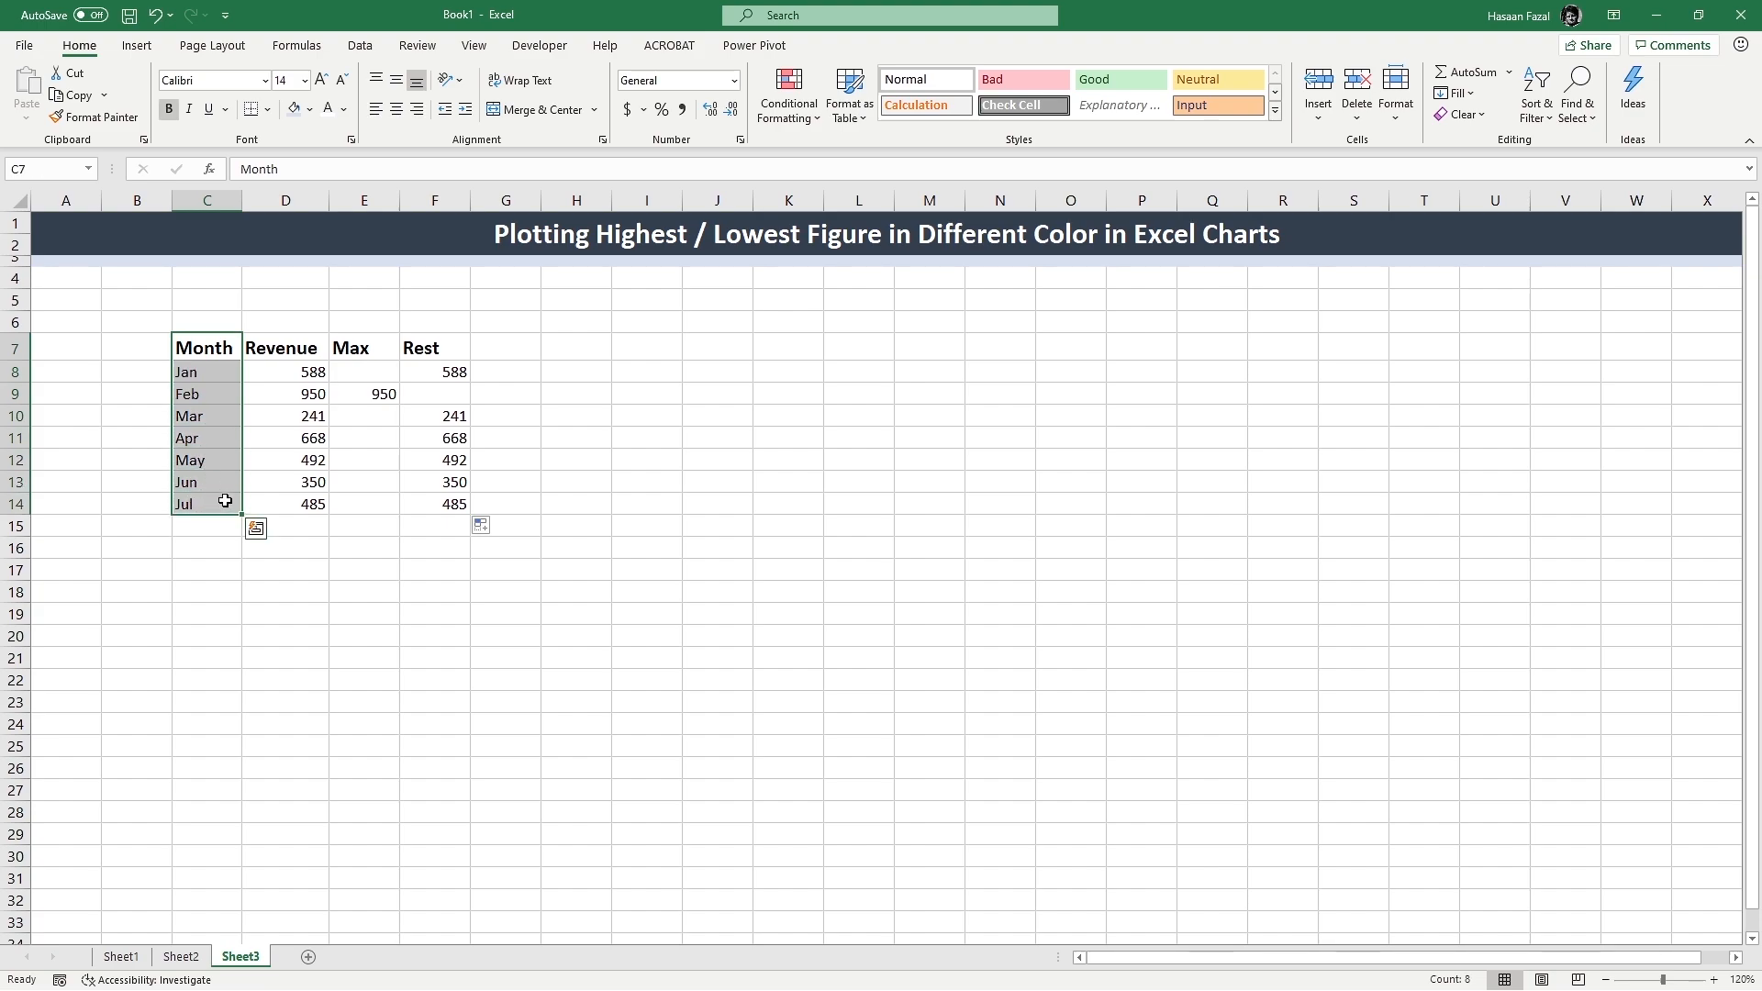
drag(378, 347, 444, 503)
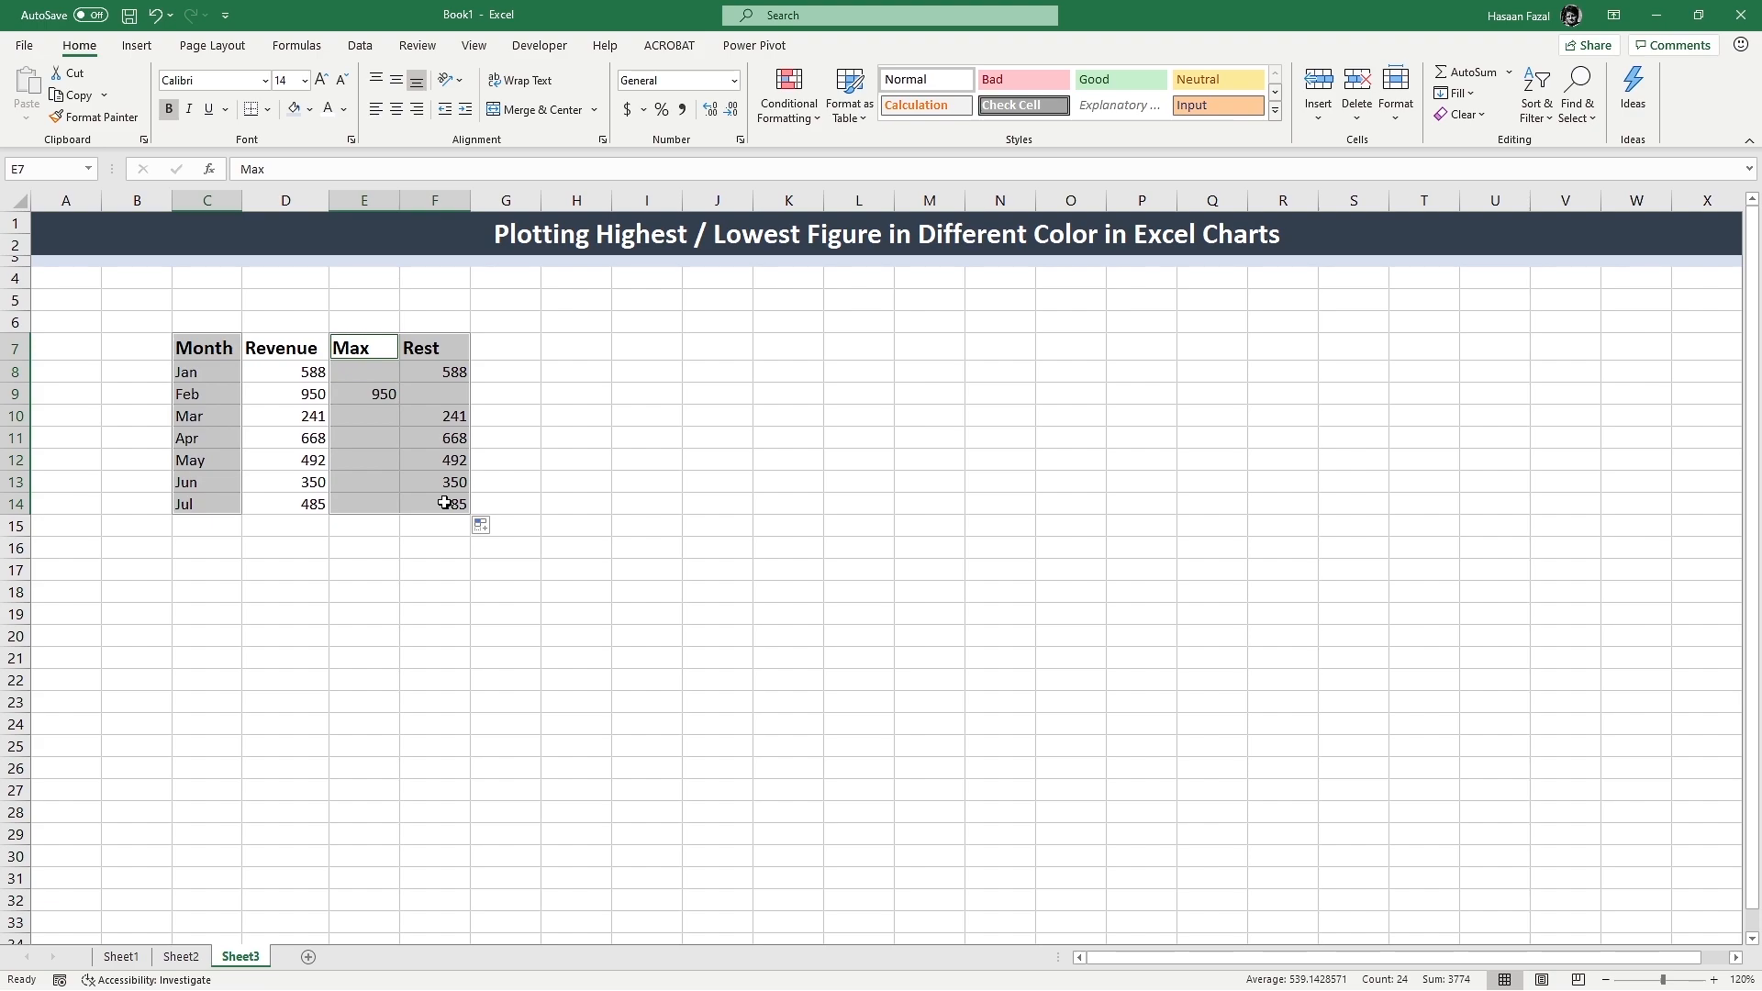
Step: Insert the recommended stacked column chart for the selected columns, and delete it
click(150, 53)
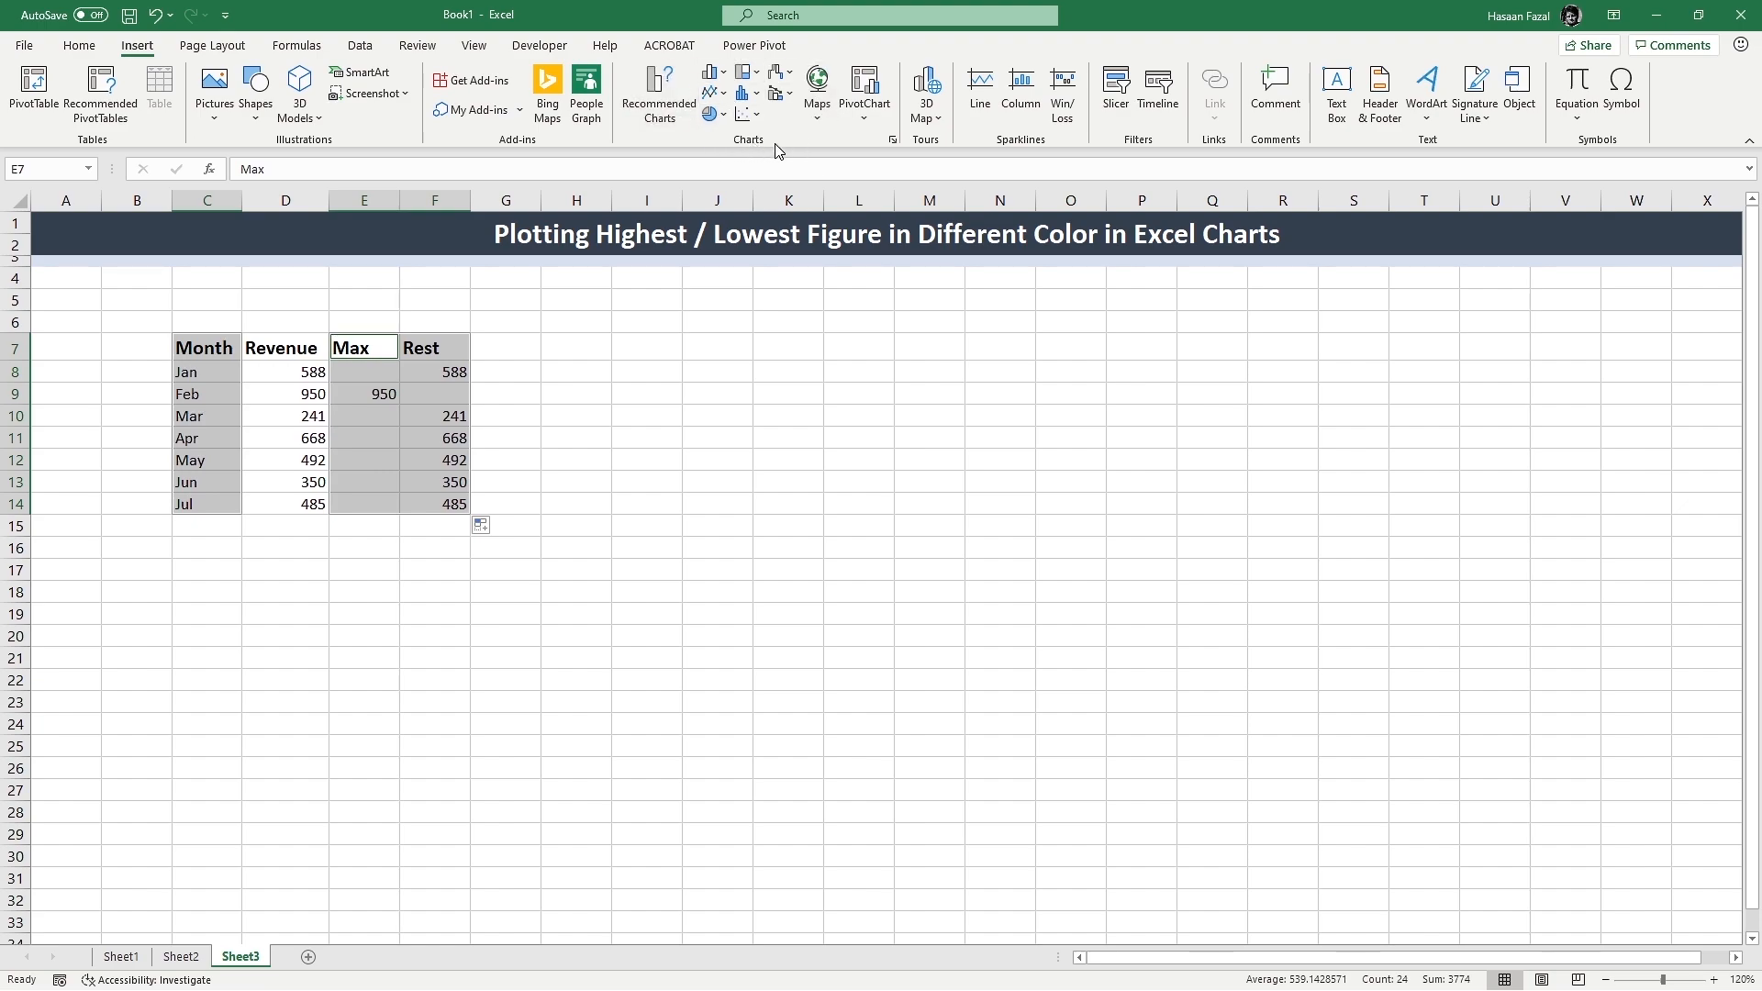
click(892, 140)
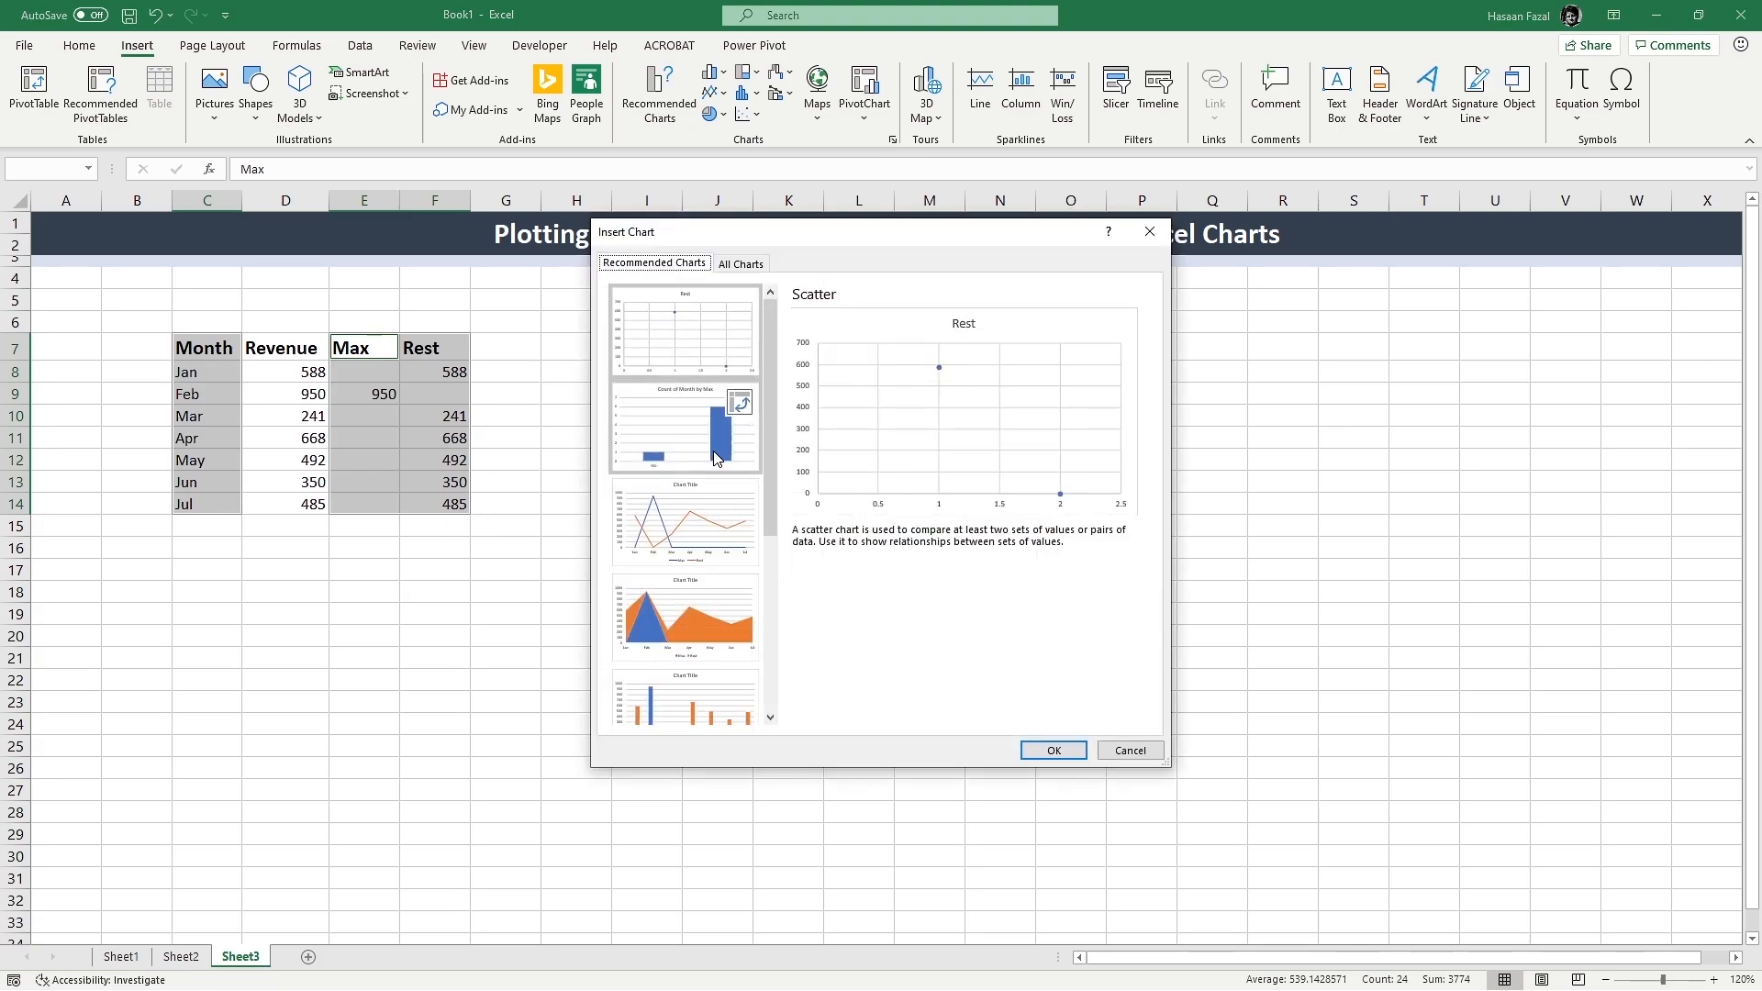
scroll(725, 413, down, 3)
click(732, 520)
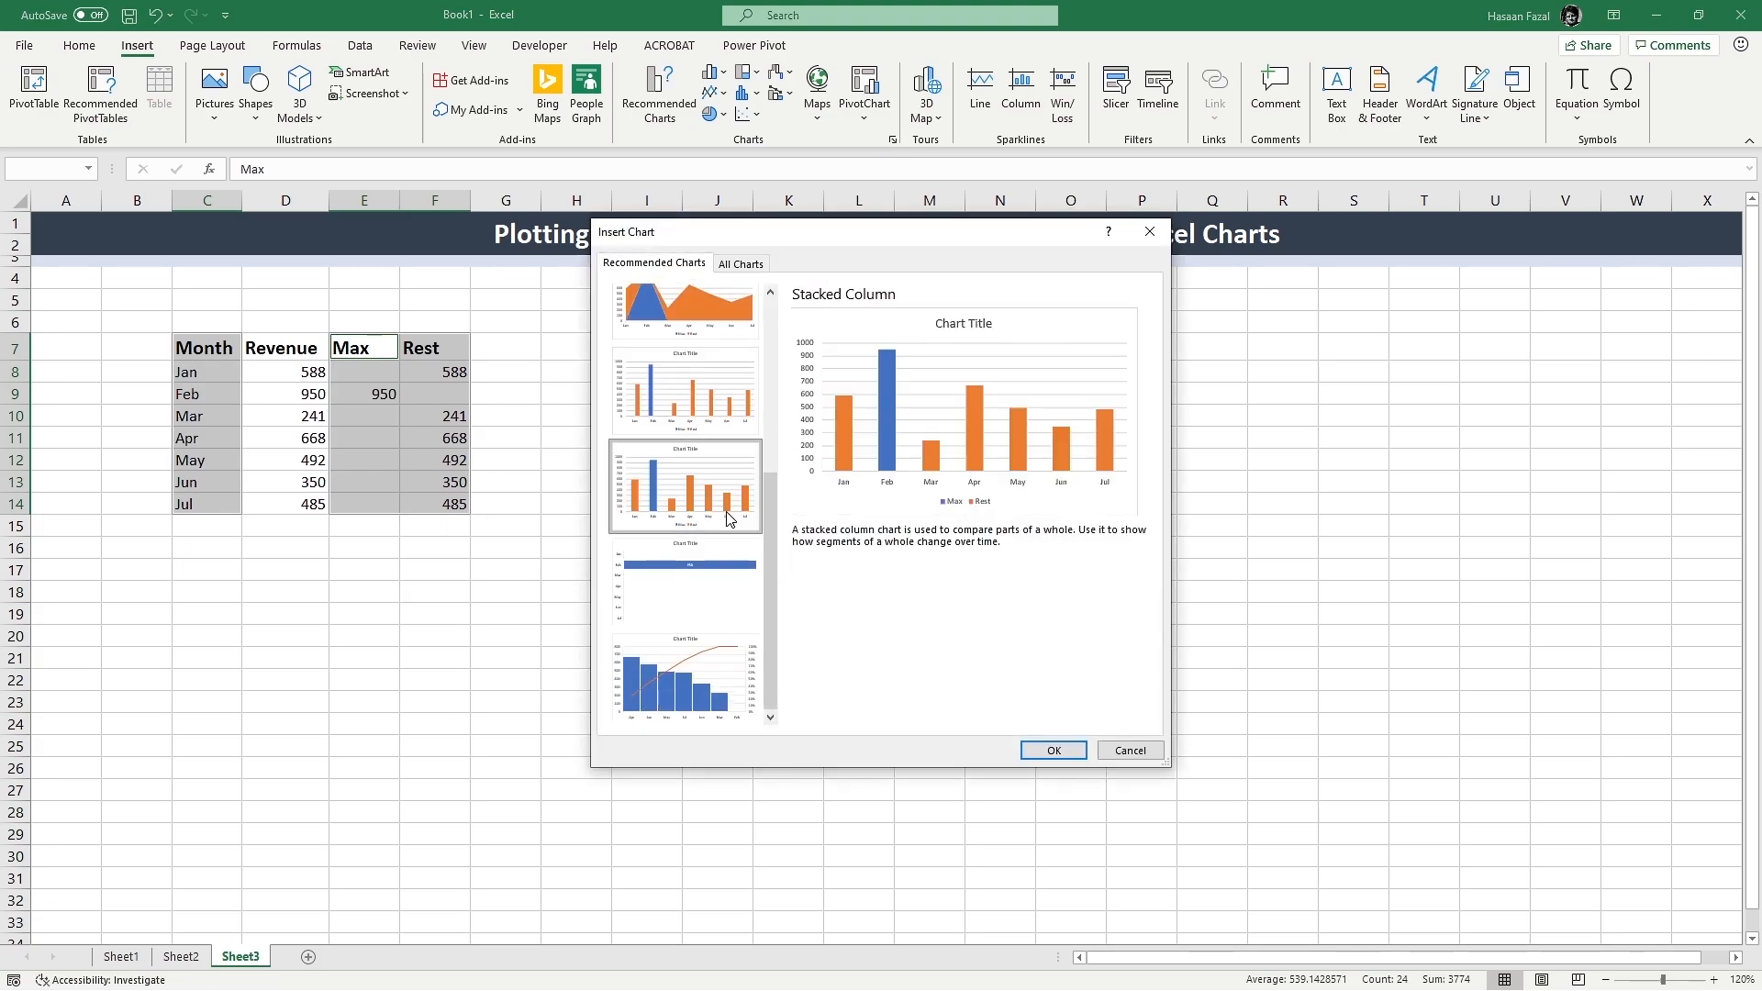
click(1049, 745)
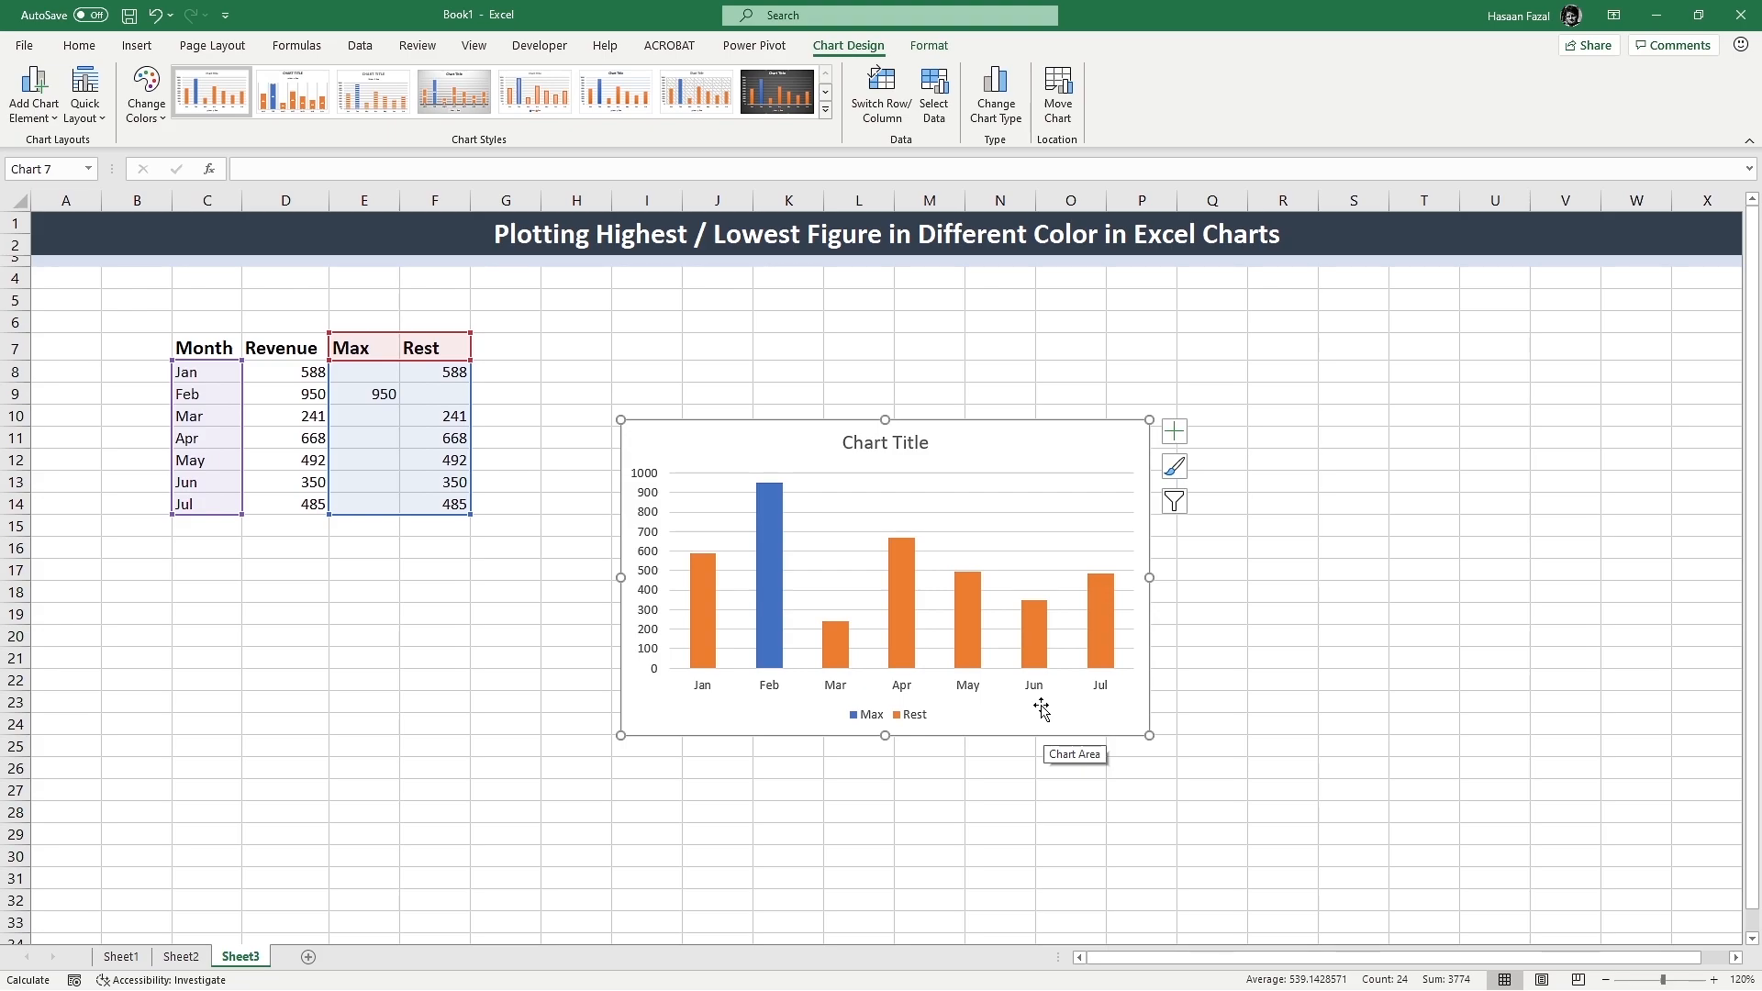
key(Delete)
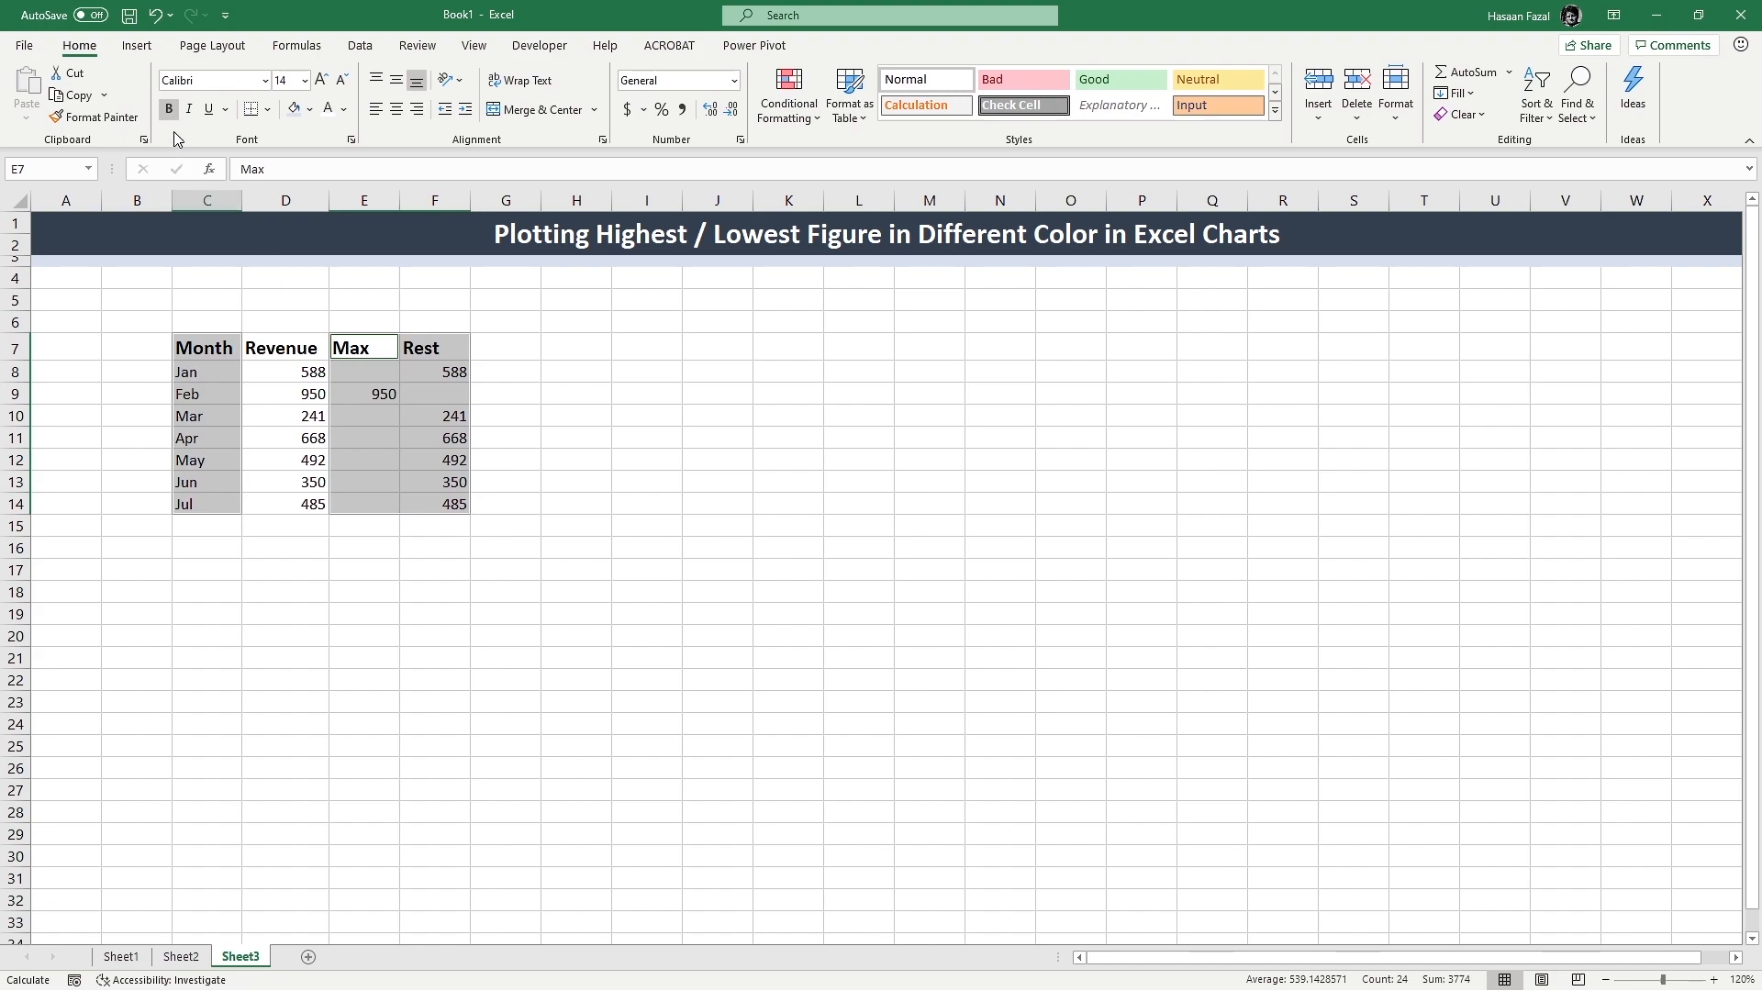
Step: Insert a 2-D stacked column chart from the selected Month, Max and Rest data
click(146, 48)
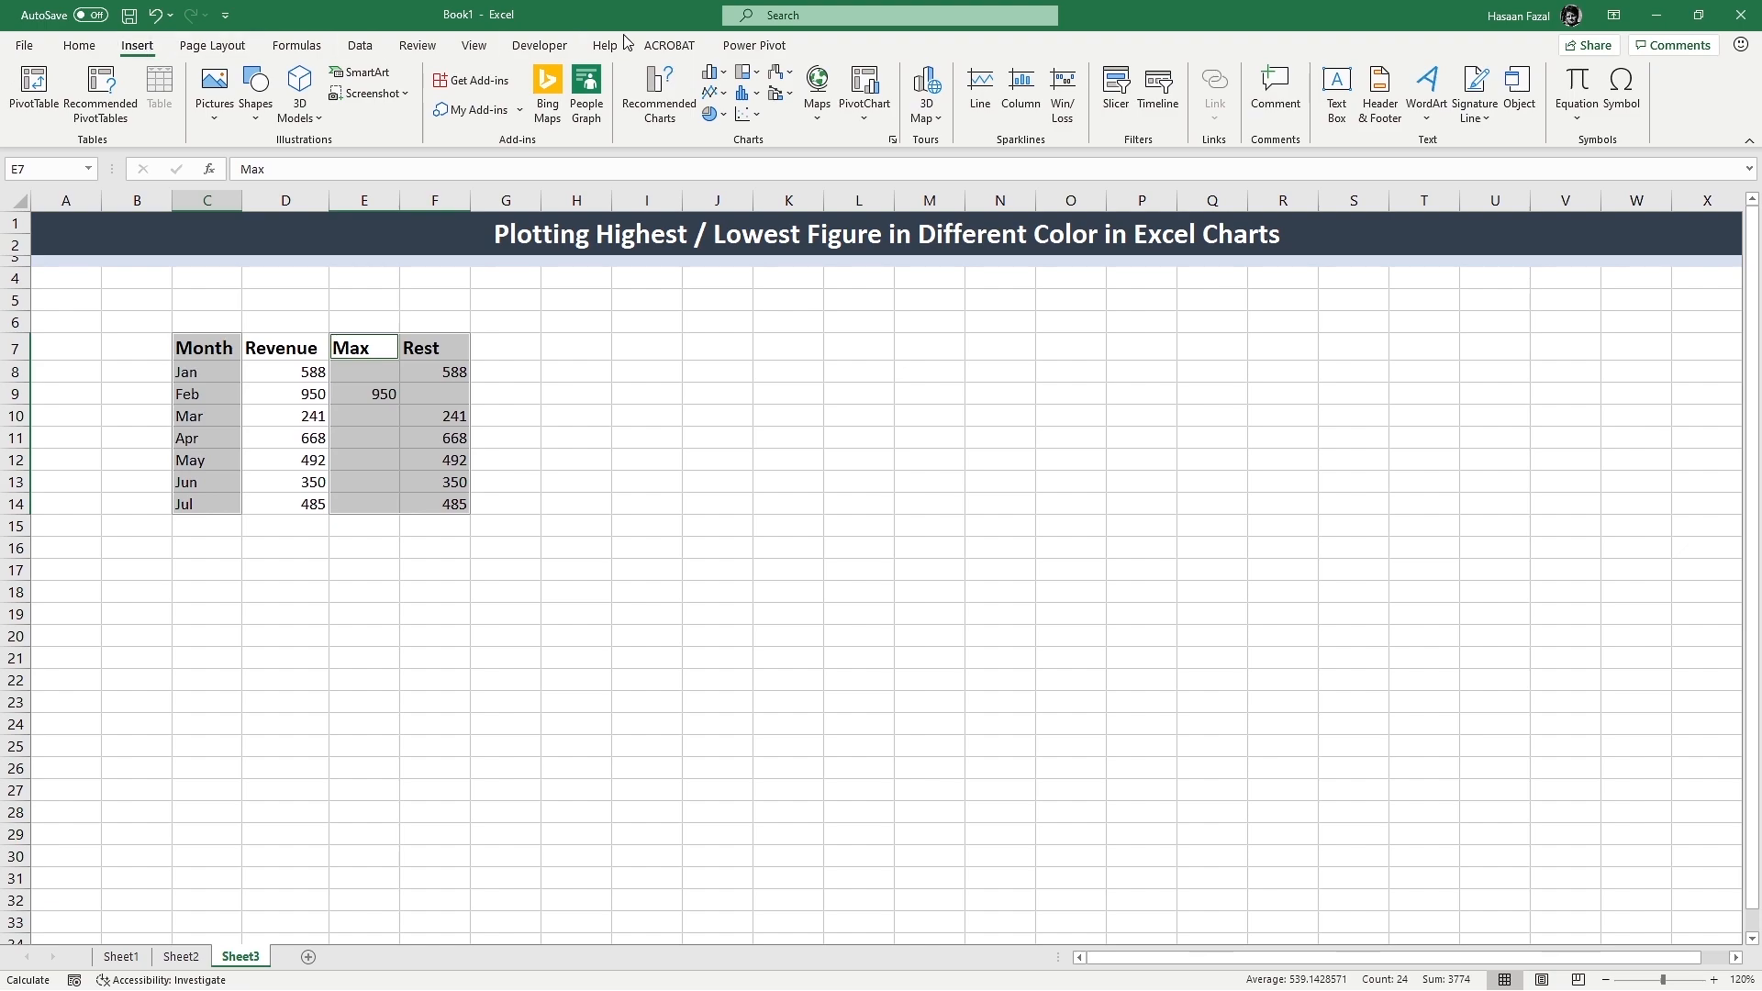
click(713, 72)
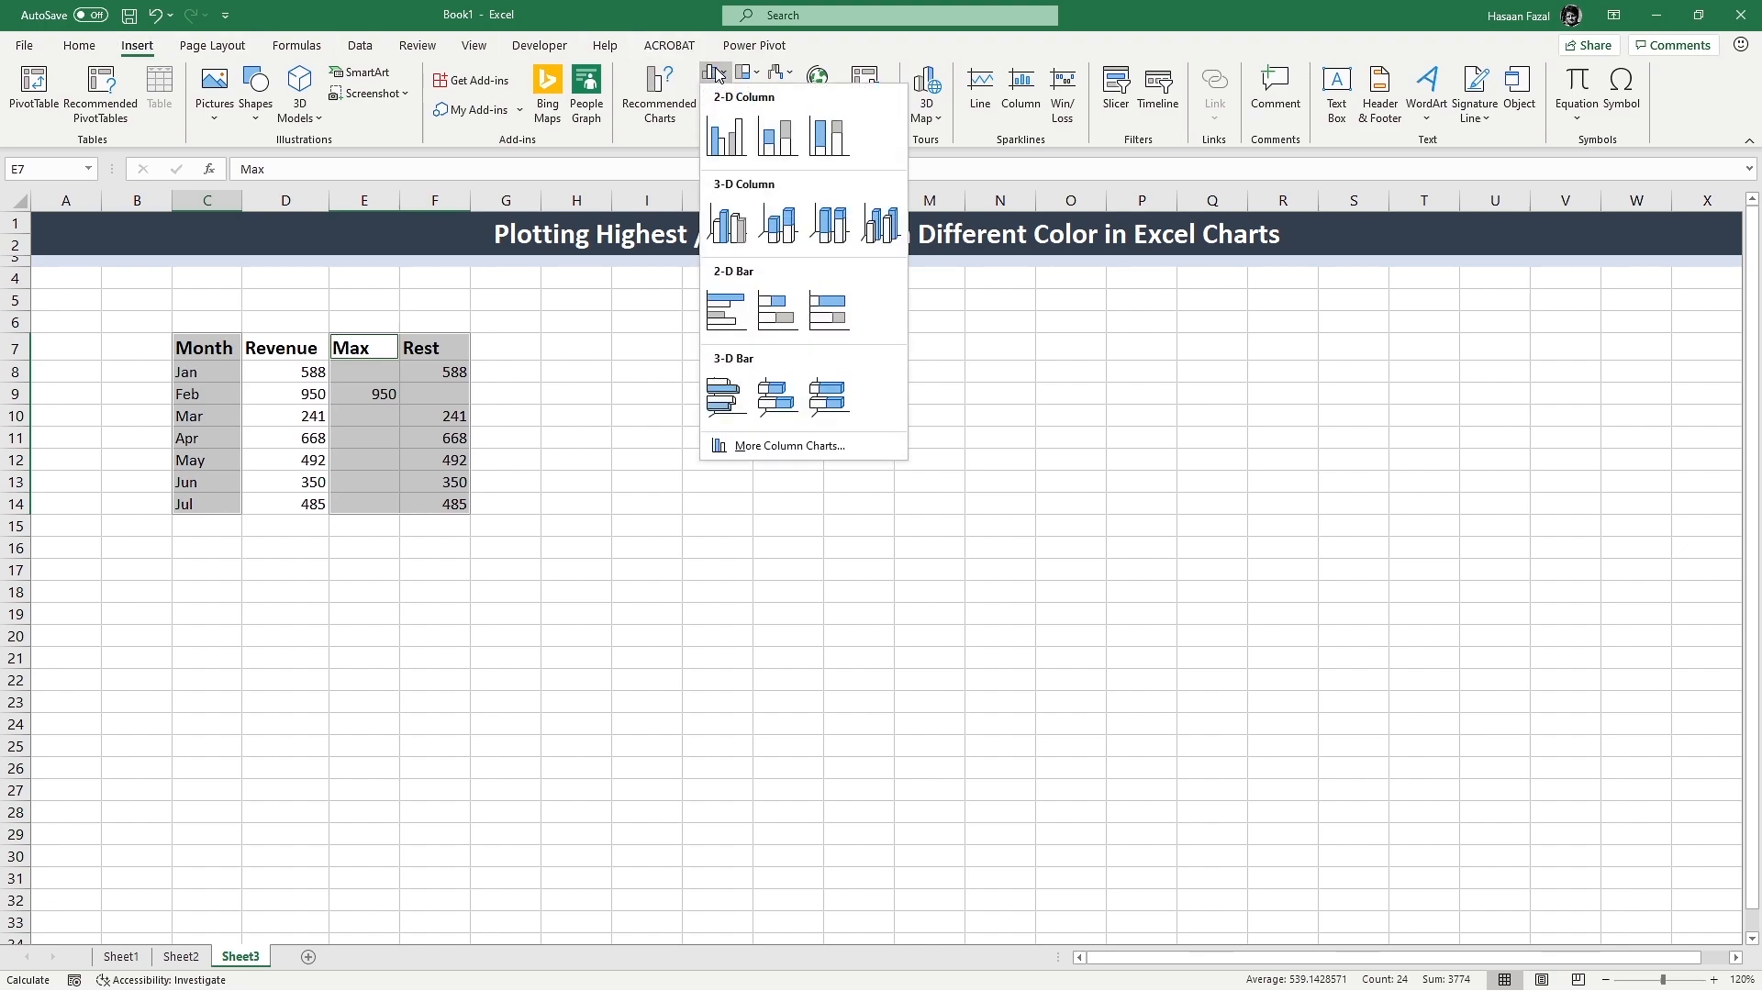
click(777, 140)
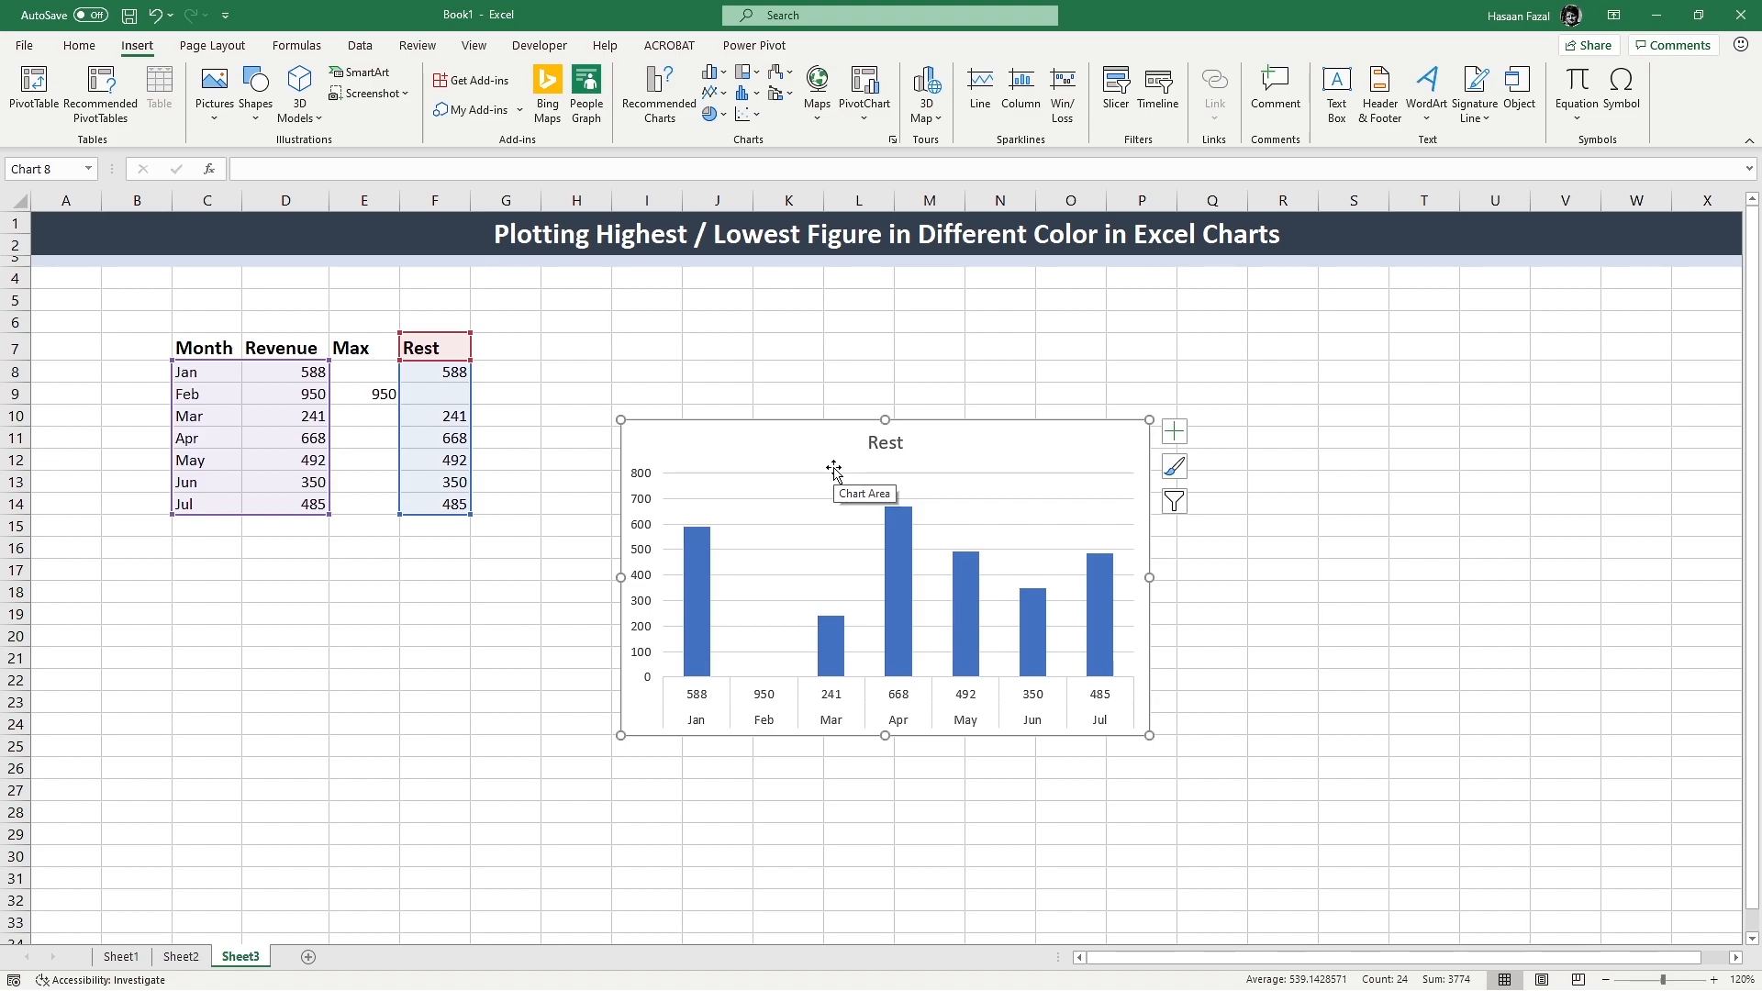
Step: Set the chart's horizontal axis labels to the month names only, Sheet3 cells C8:C14
right_click(1003, 459)
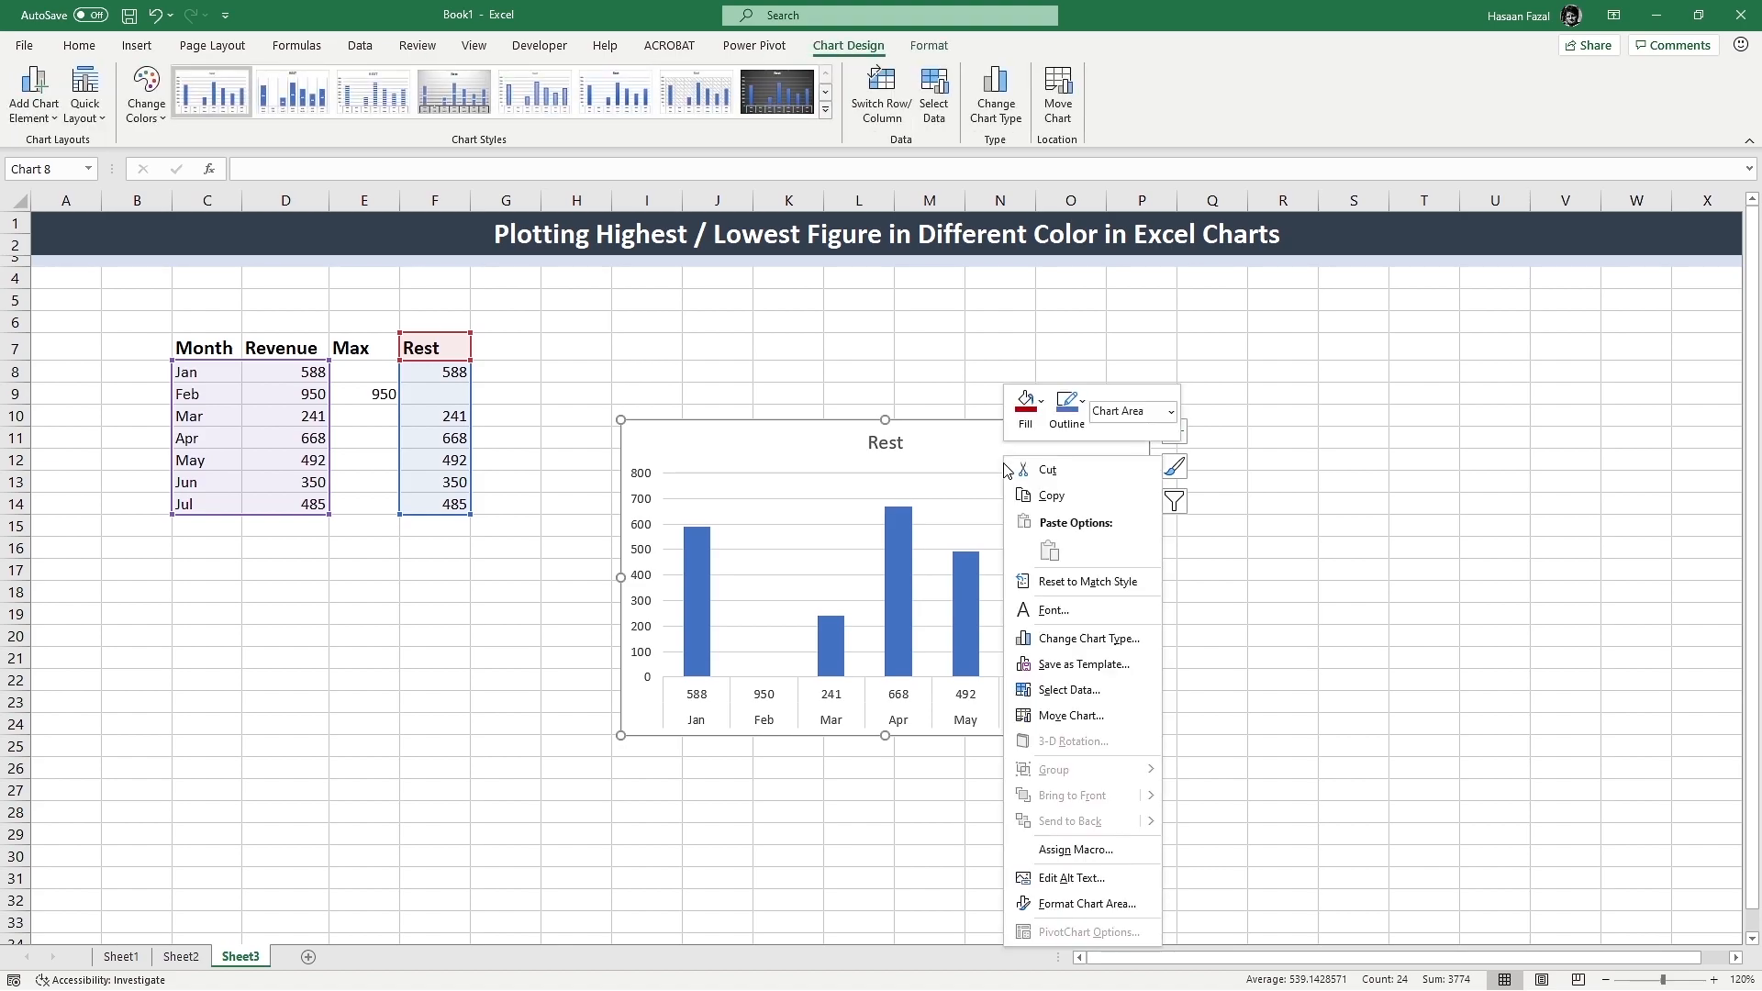
click(1069, 699)
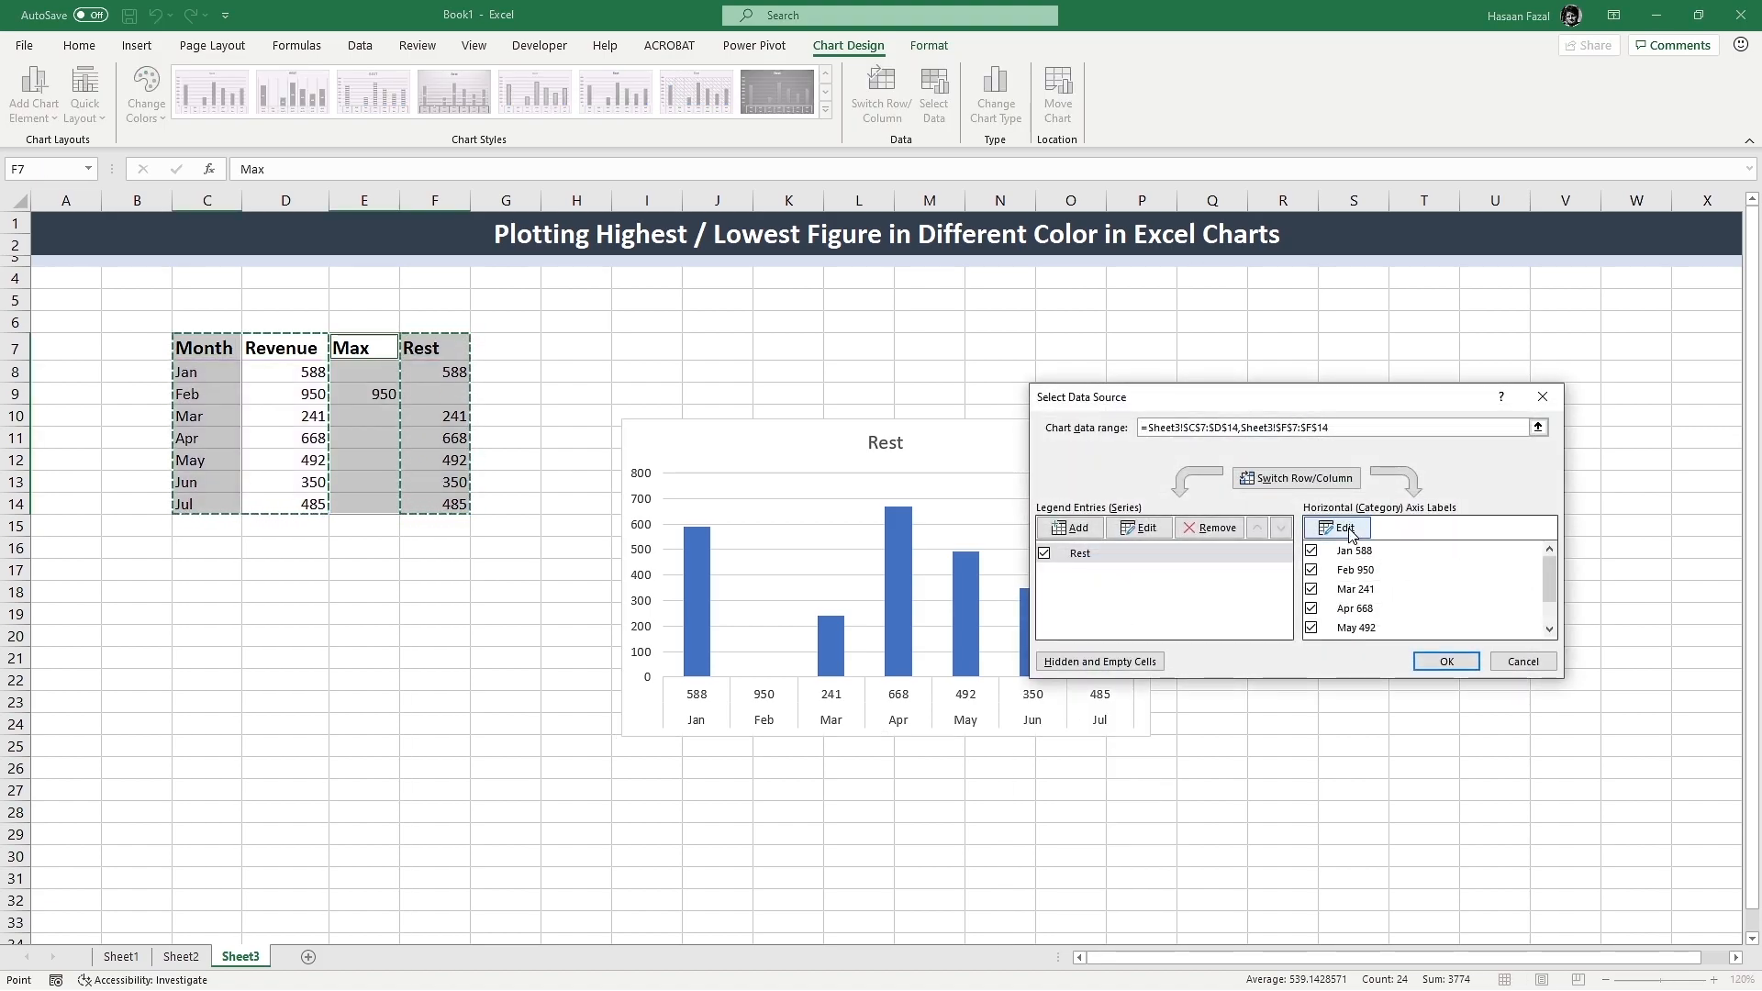
click(1346, 528)
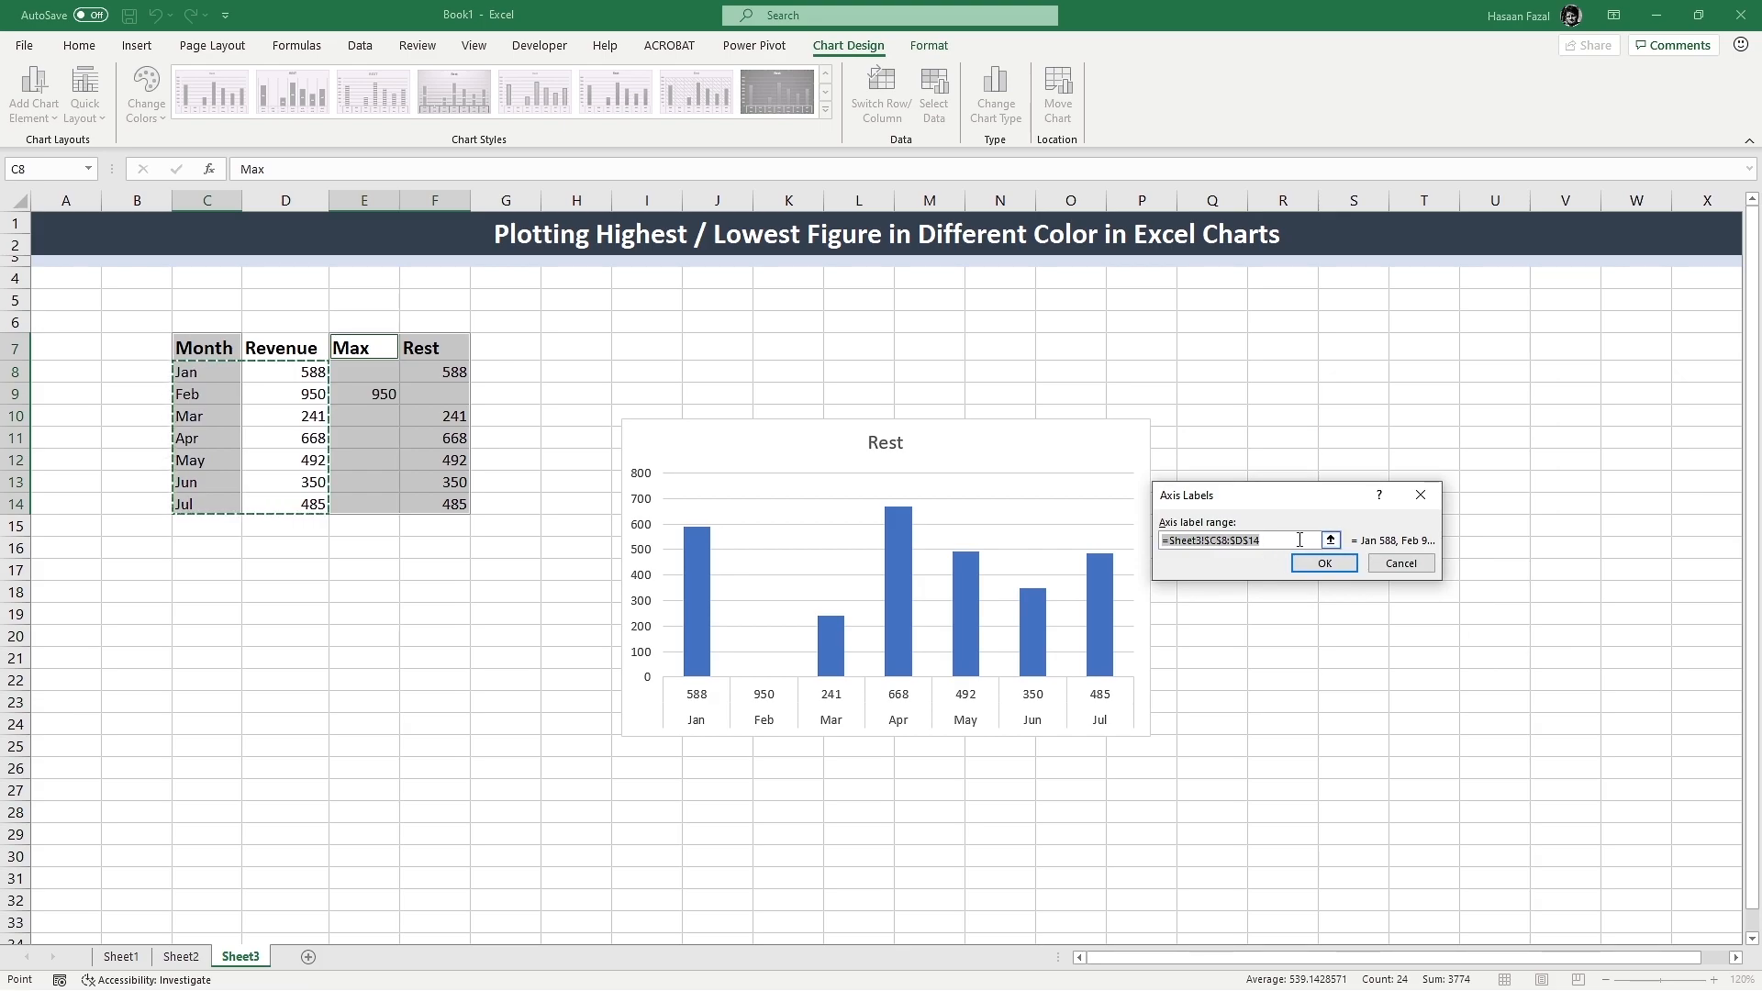
drag(206, 373, 219, 503)
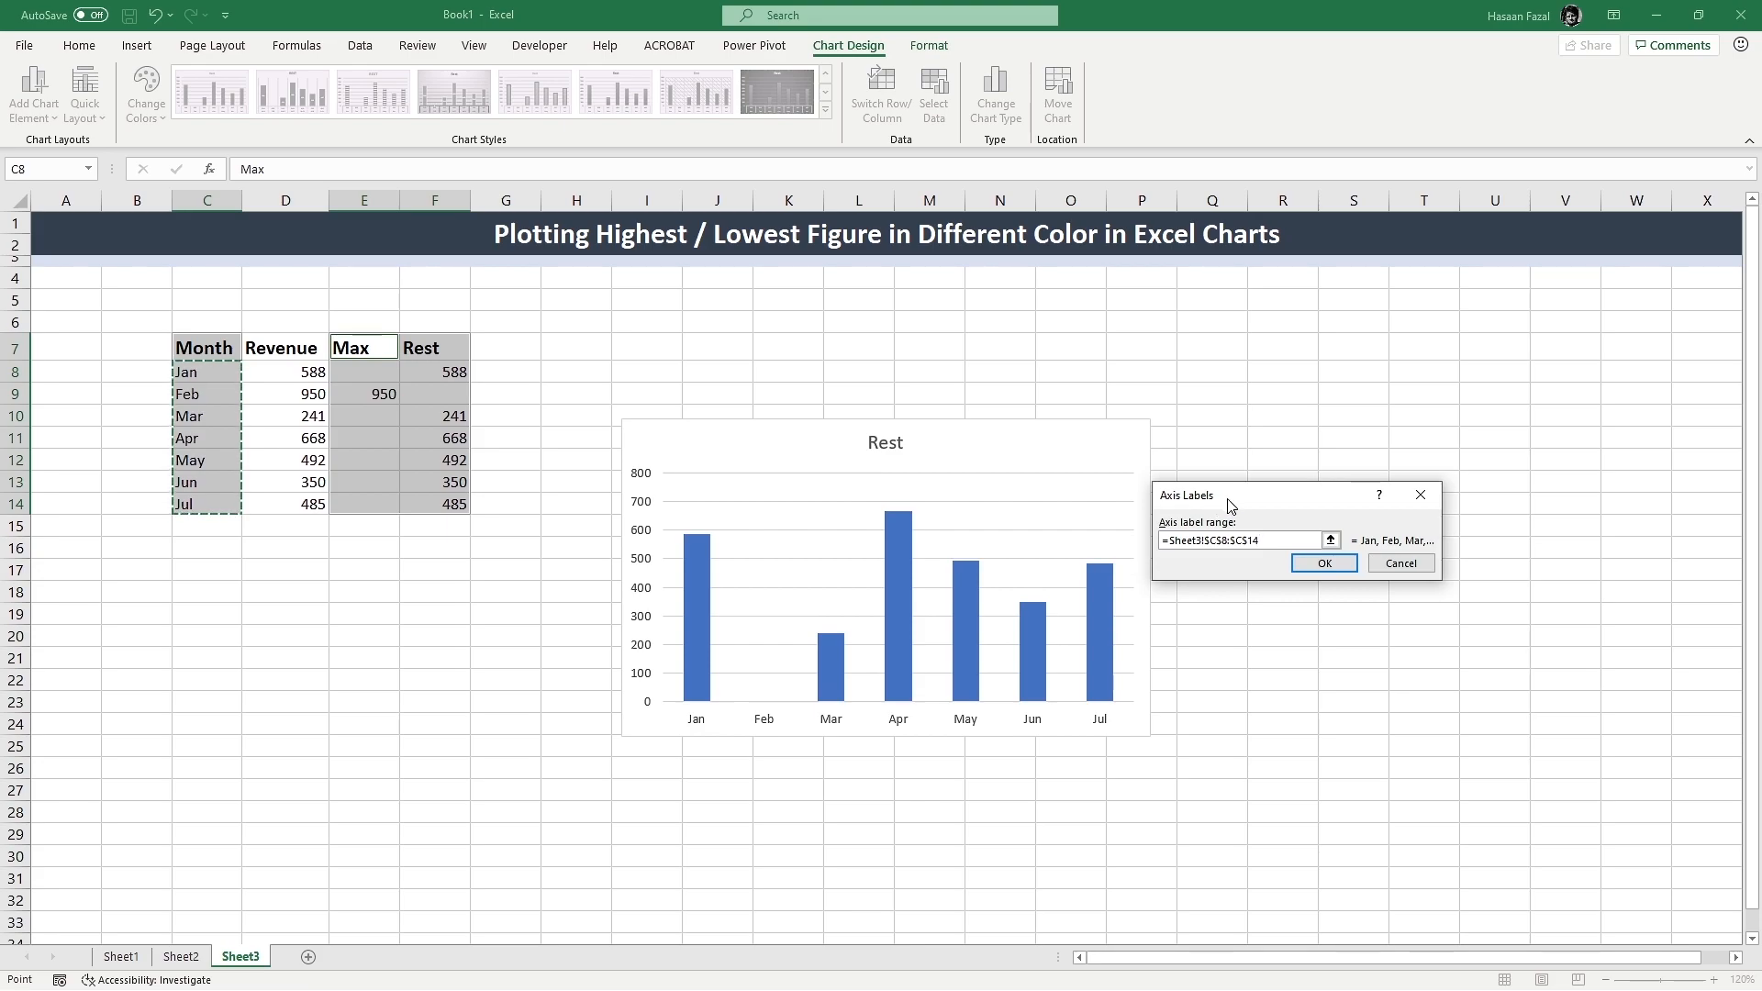
click(1324, 563)
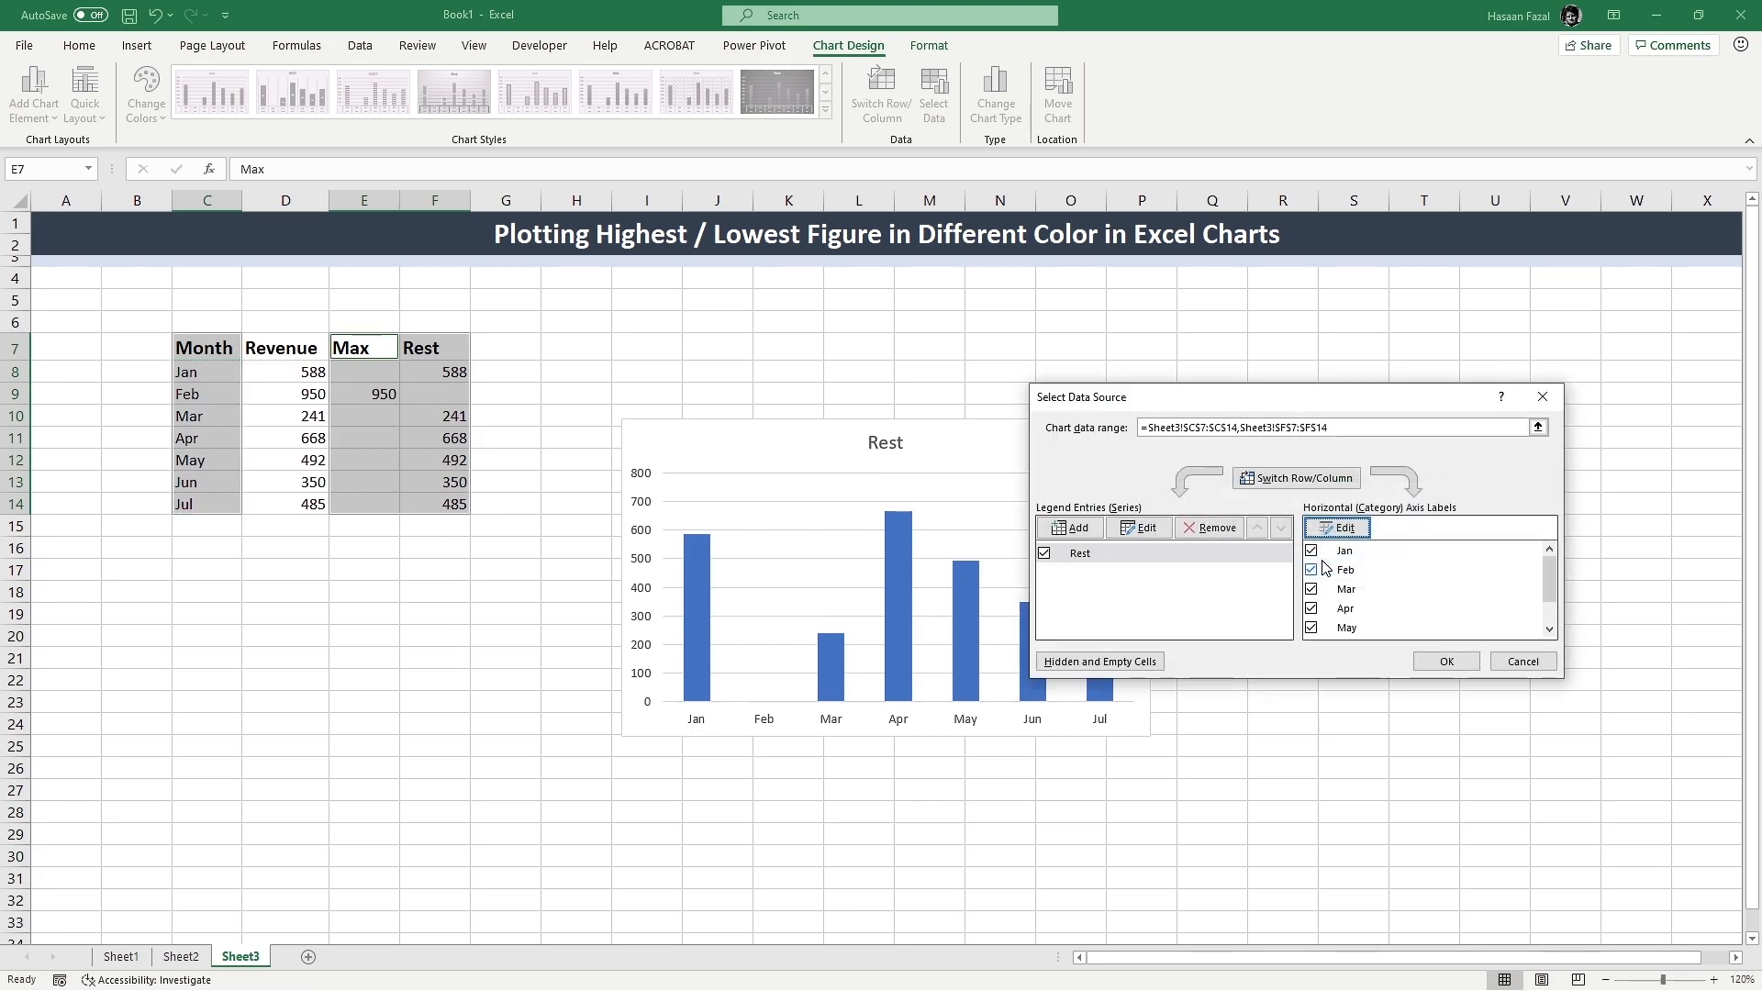
Step: Add a chart series named from E7 with values E8:E14, and apply the data source changes
click(1078, 533)
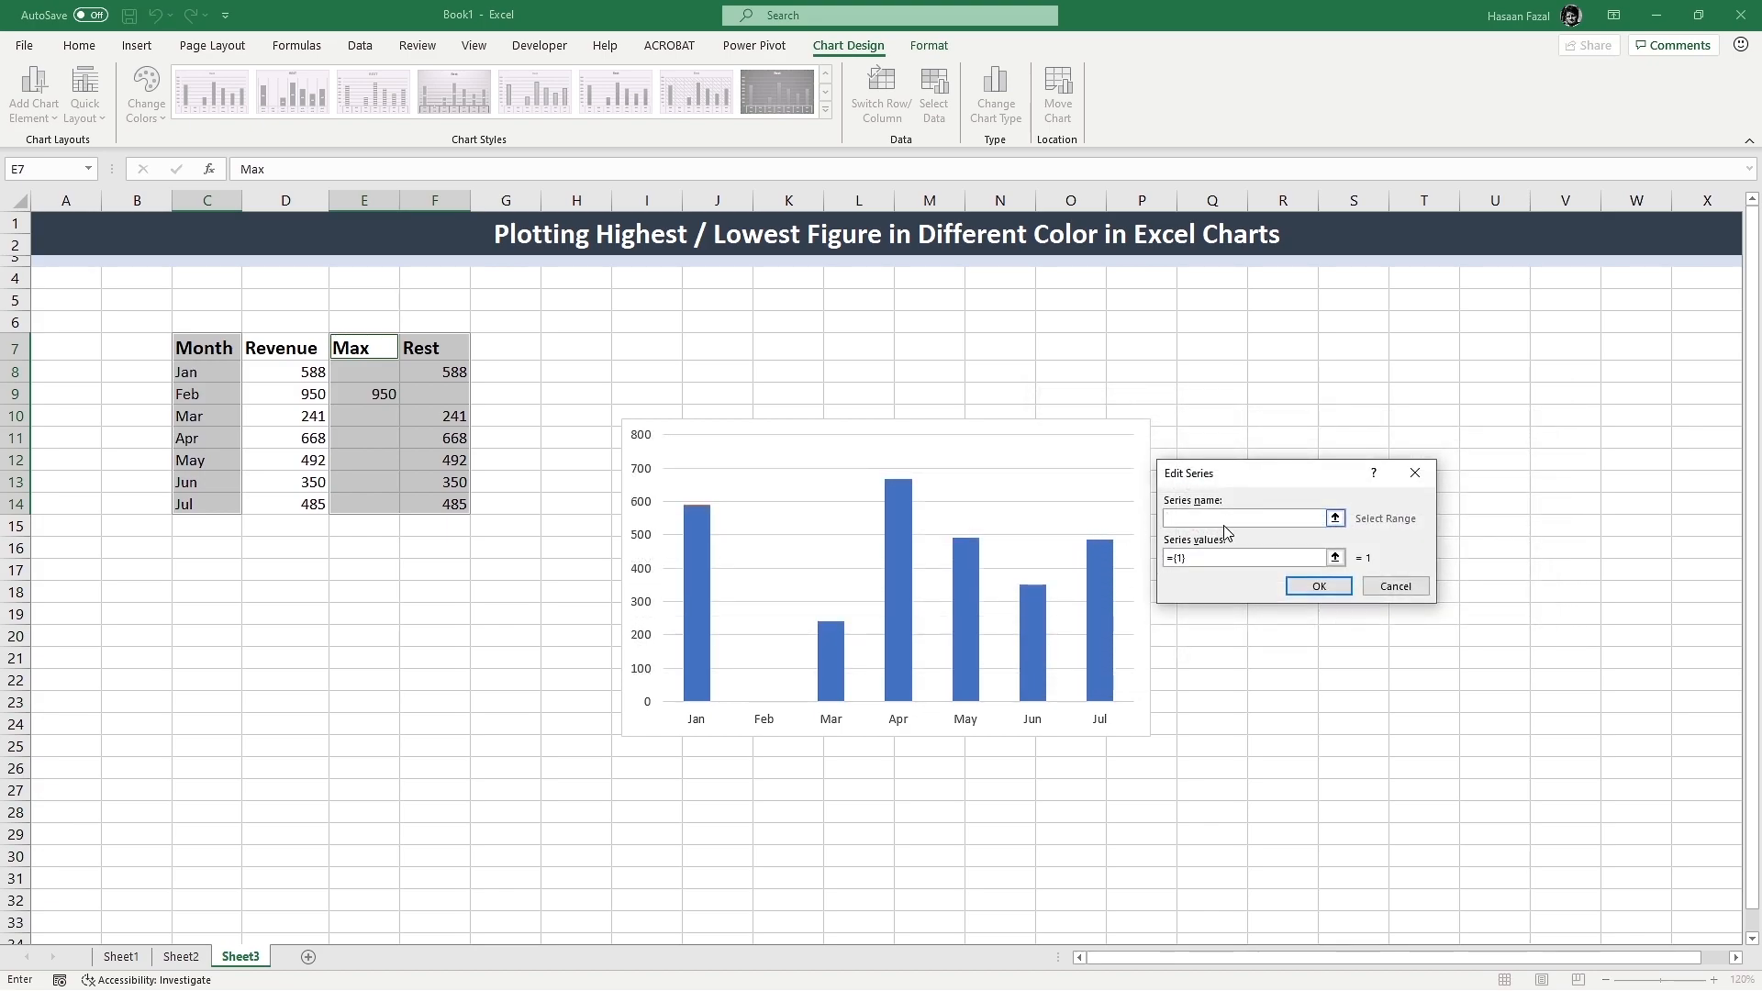
click(375, 351)
key(Tab)
key(BackSpace)
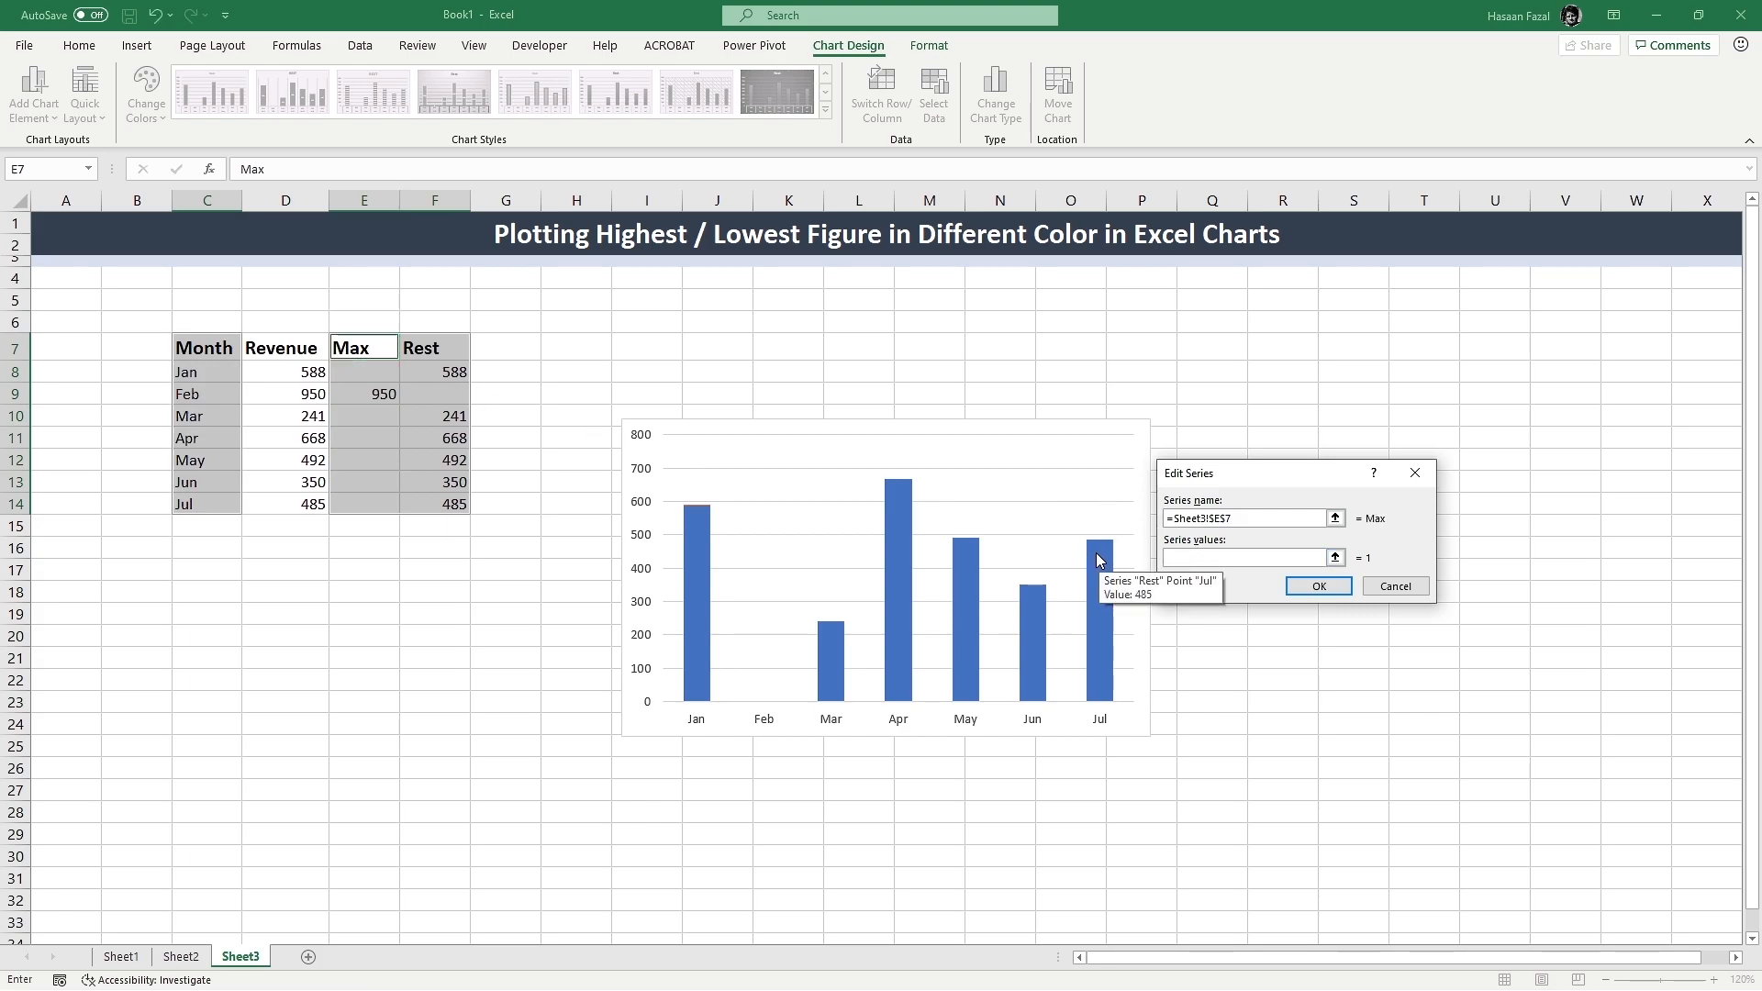
drag(364, 373, 365, 498)
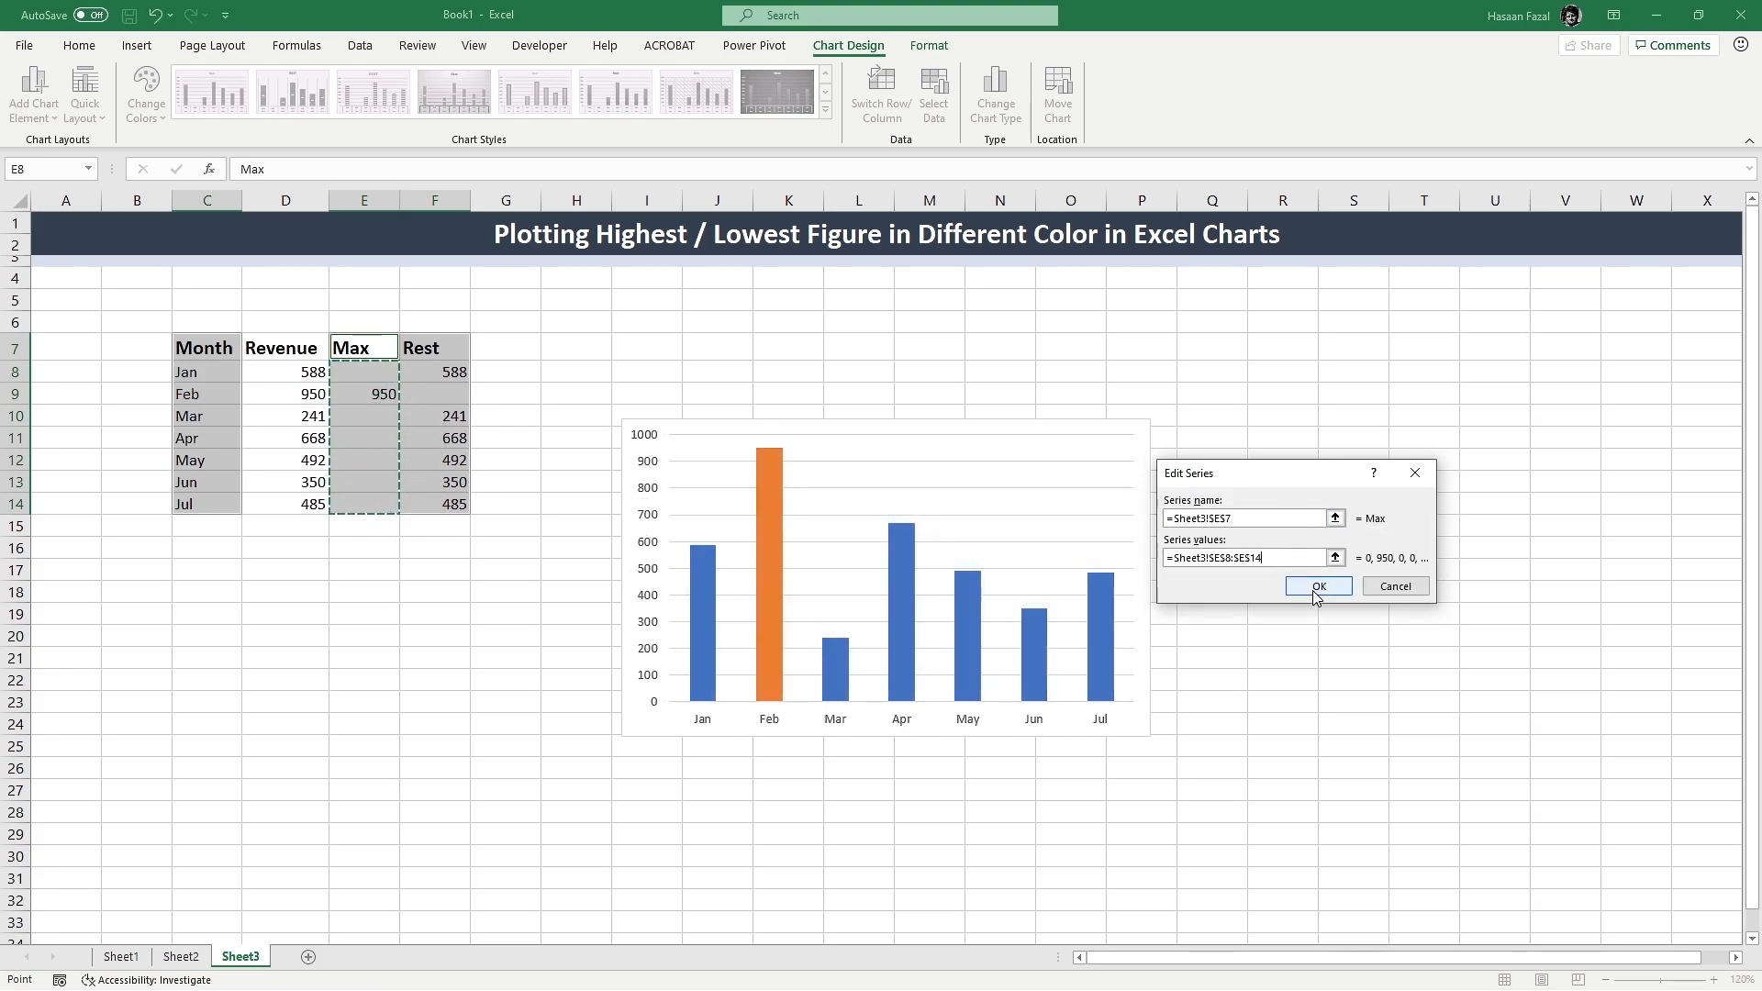
click(1317, 587)
click(1445, 664)
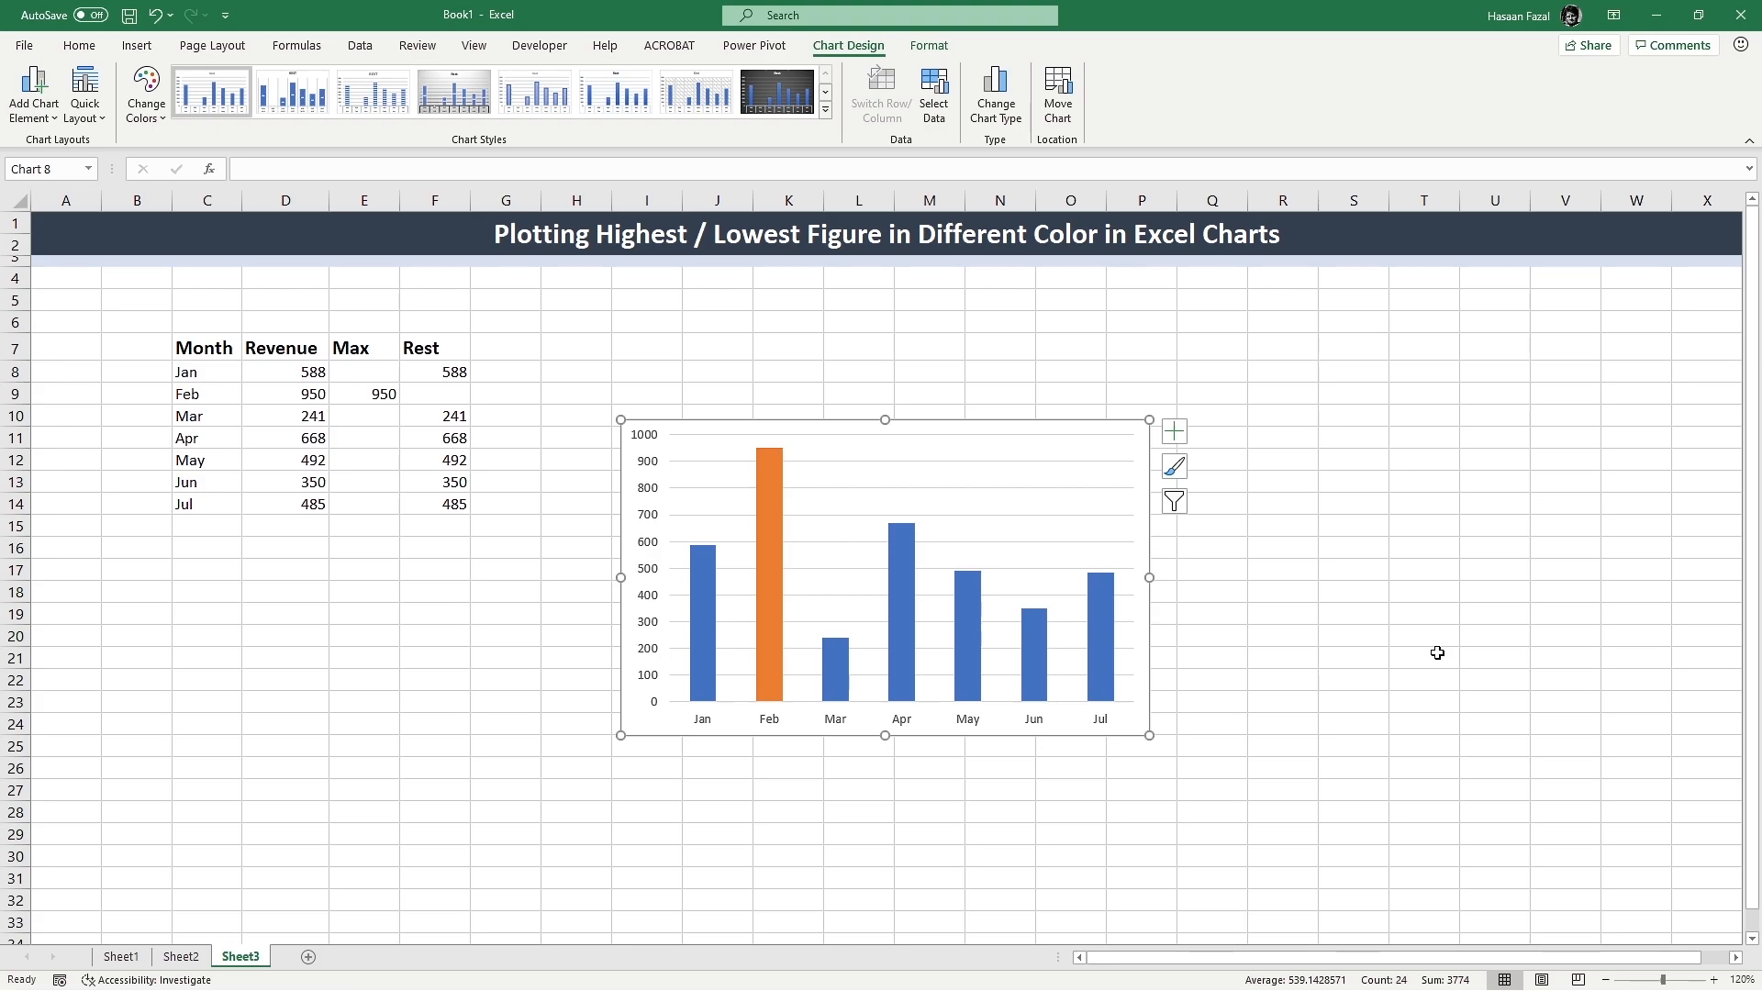
Step: Rename the Max column header in E7 as Min
click(372, 352)
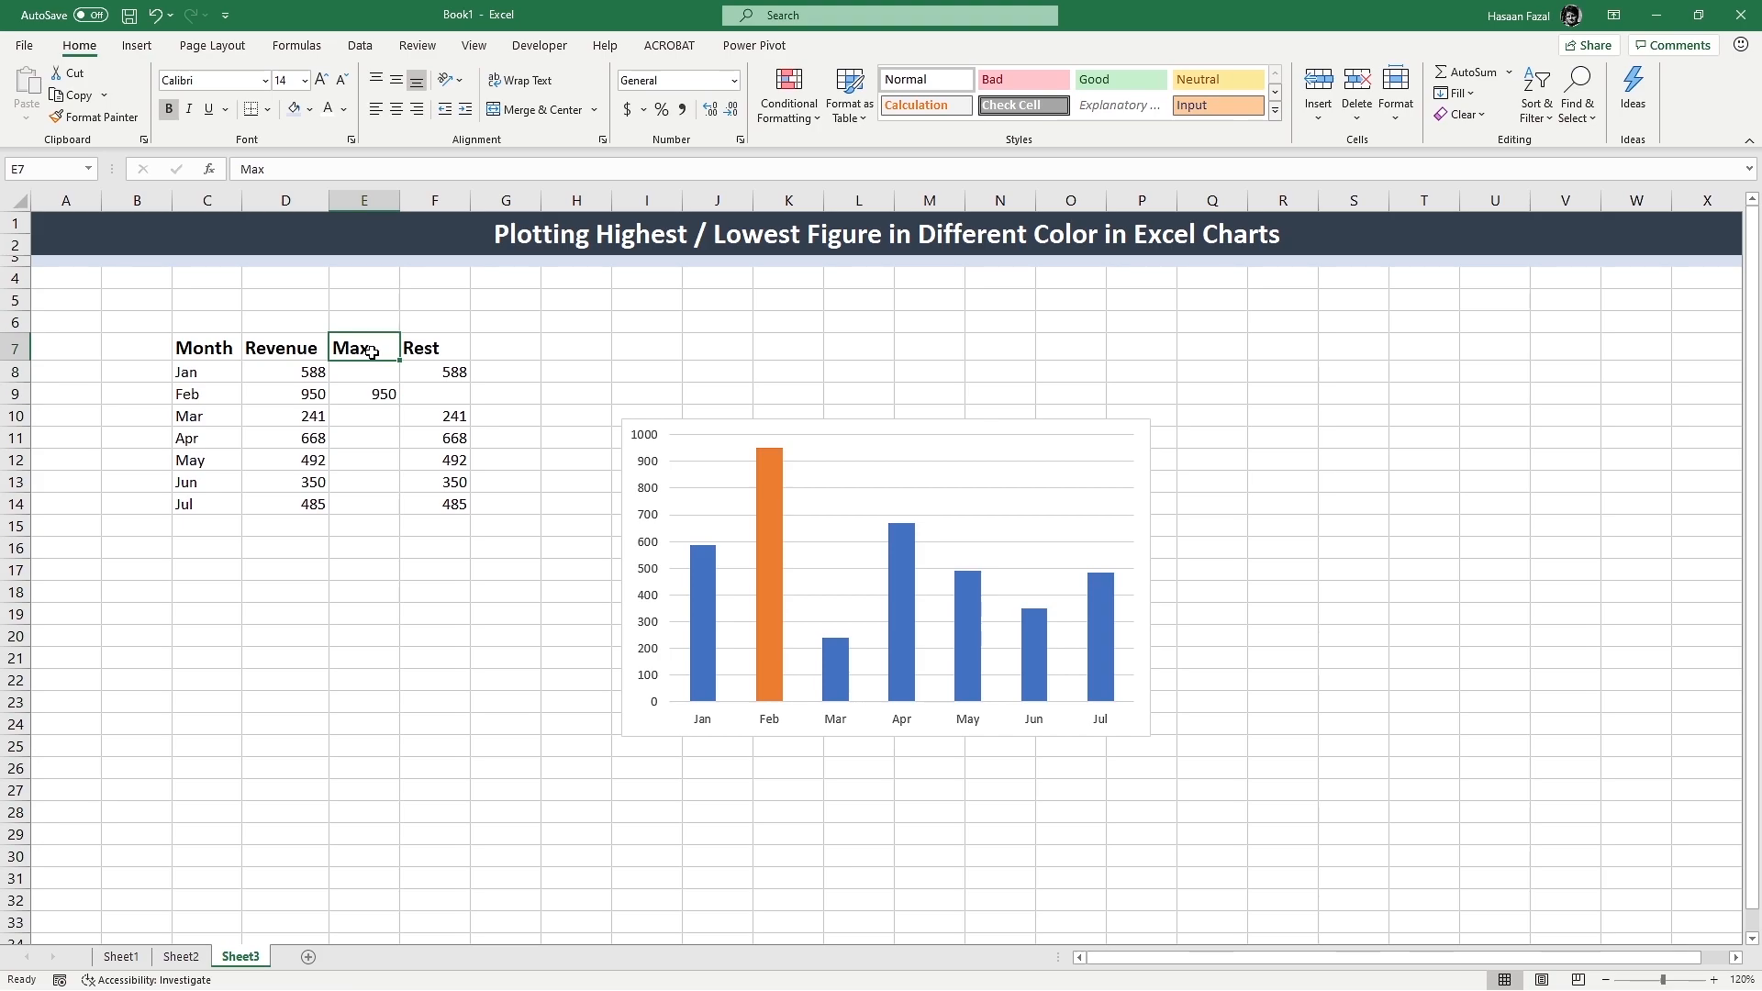
text(Min)
key(Return)
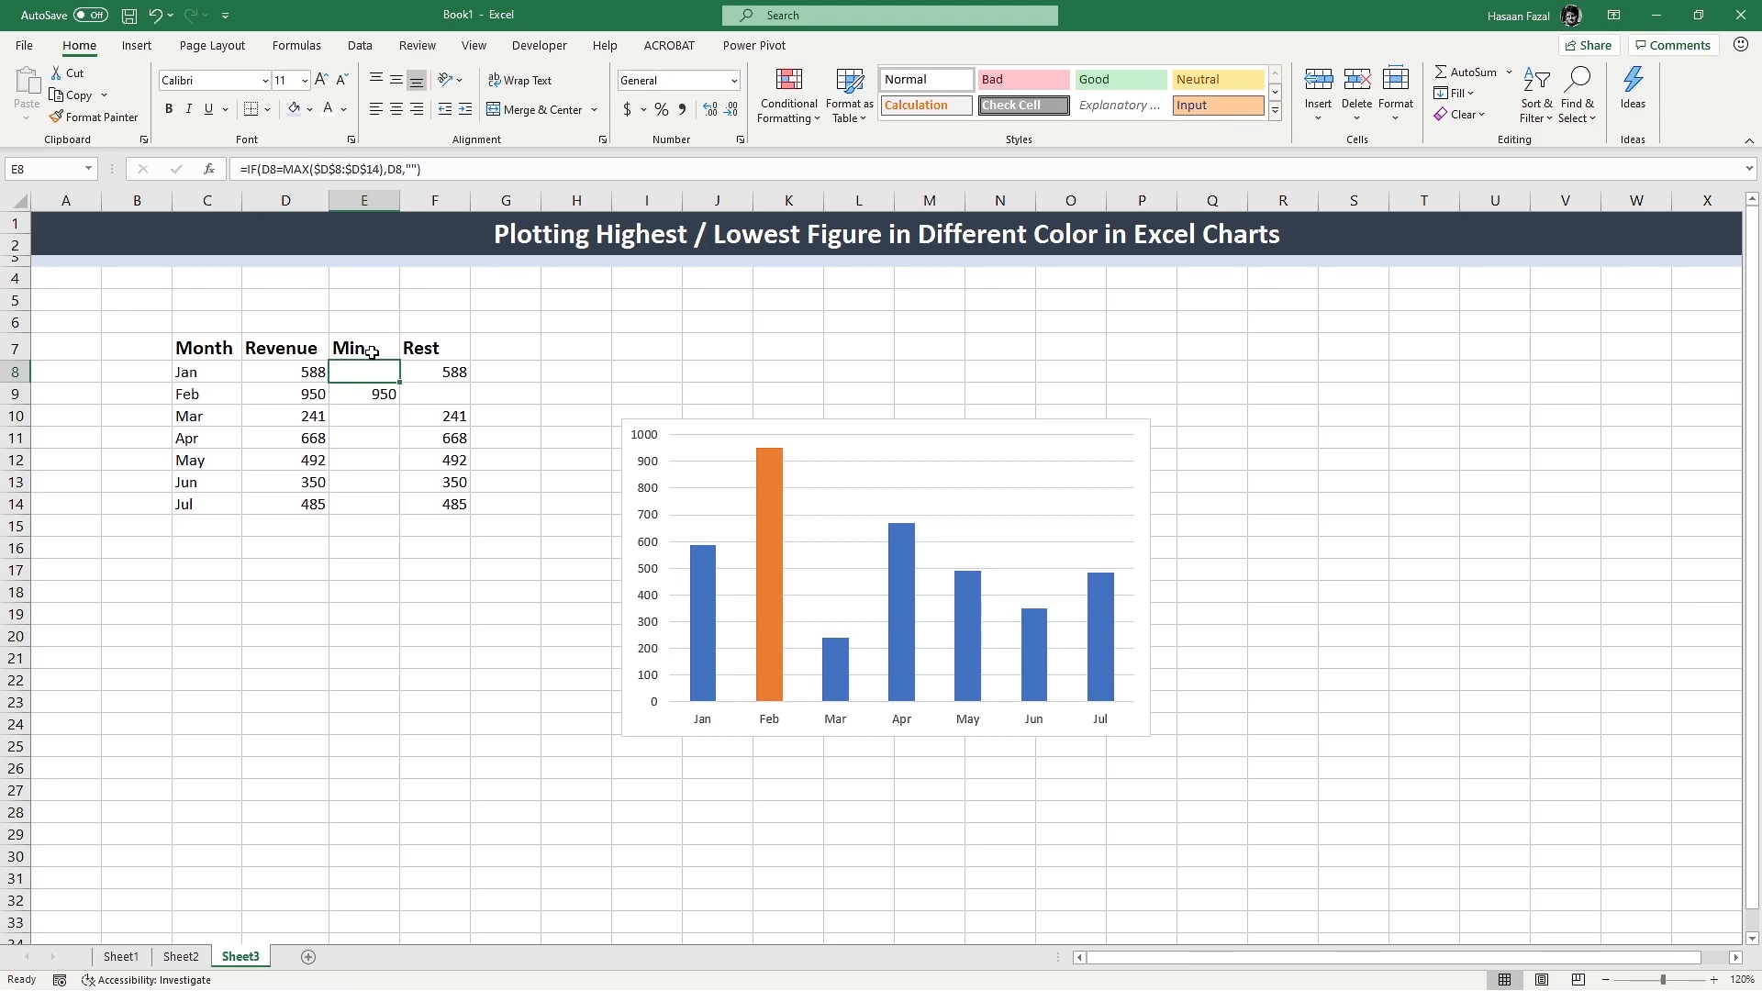
Step: Change E8's formula to =IF(D8=MIN($D$8:$D$14),D8,"") and fill it down to E14
key(F2)
key(Left)
key(Left)
key(Left)
key(Left)
key(Left)
key(Left)
key(Left)
key(Left)
key(Left)
key(Left)
key(Left)
key(Left)
key(Left)
key(Left)
key(Left)
key(Left)
key(Left)
key(Left)
key(Left)
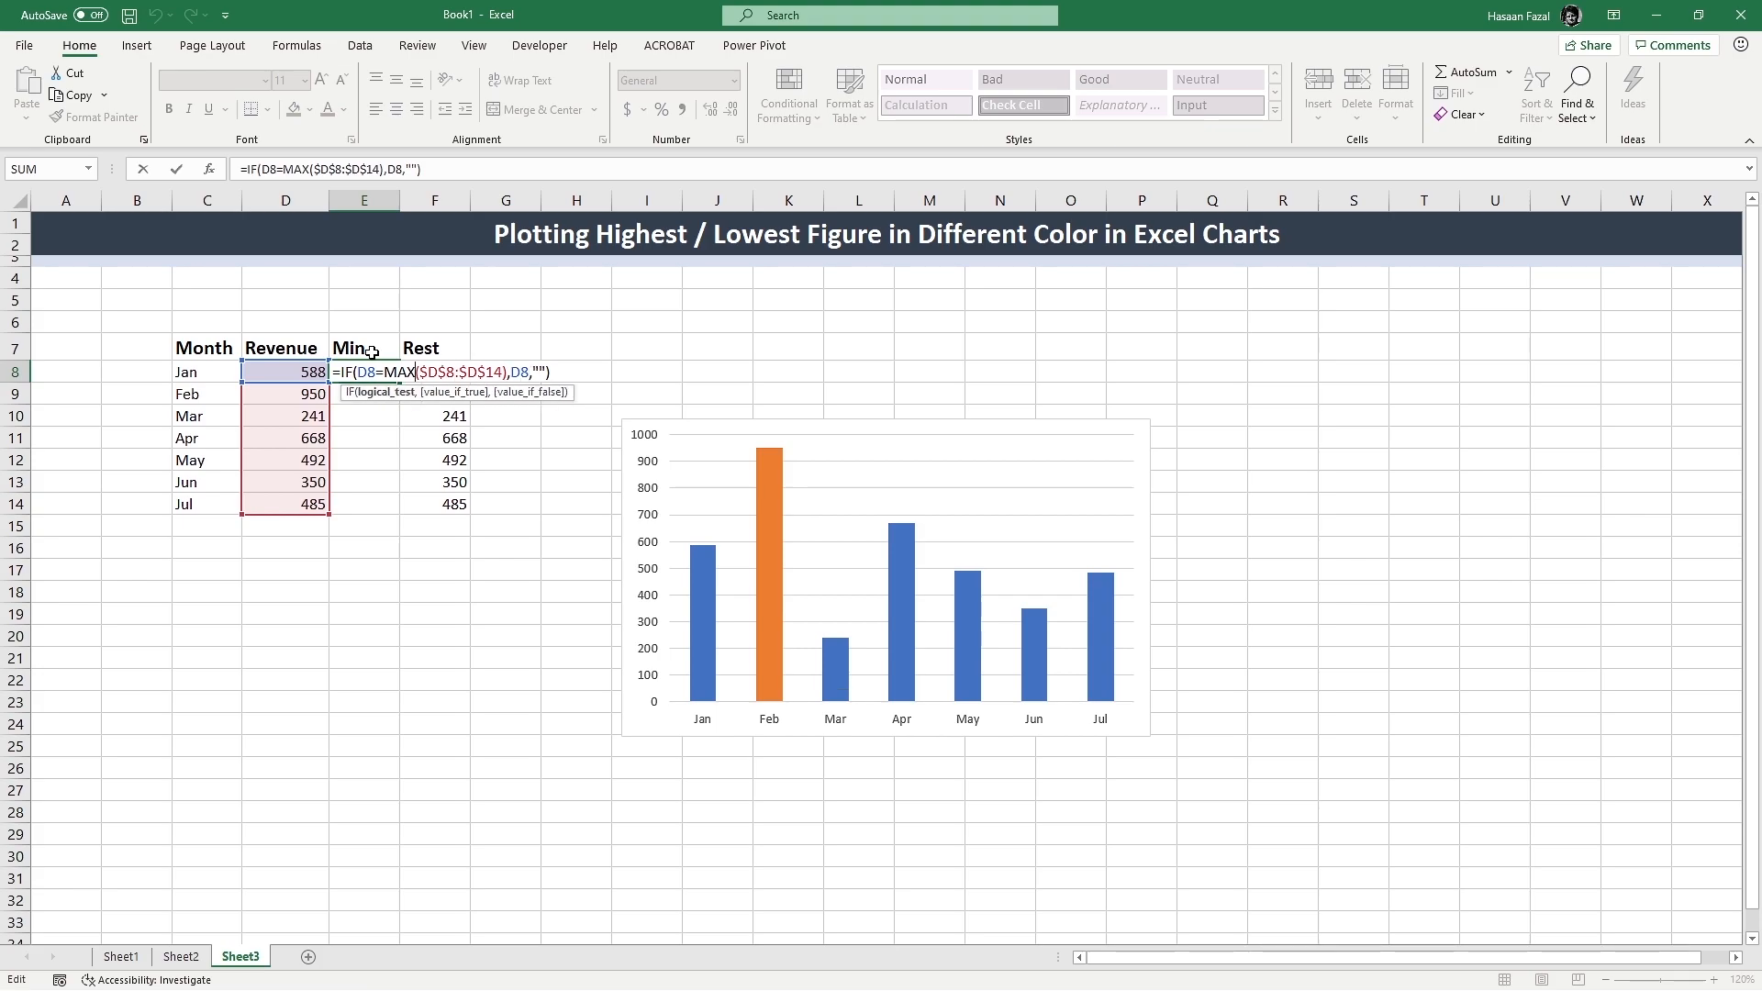
key(BackSpace)
key(BackSpace)
key(BackSpace)
text(Min)
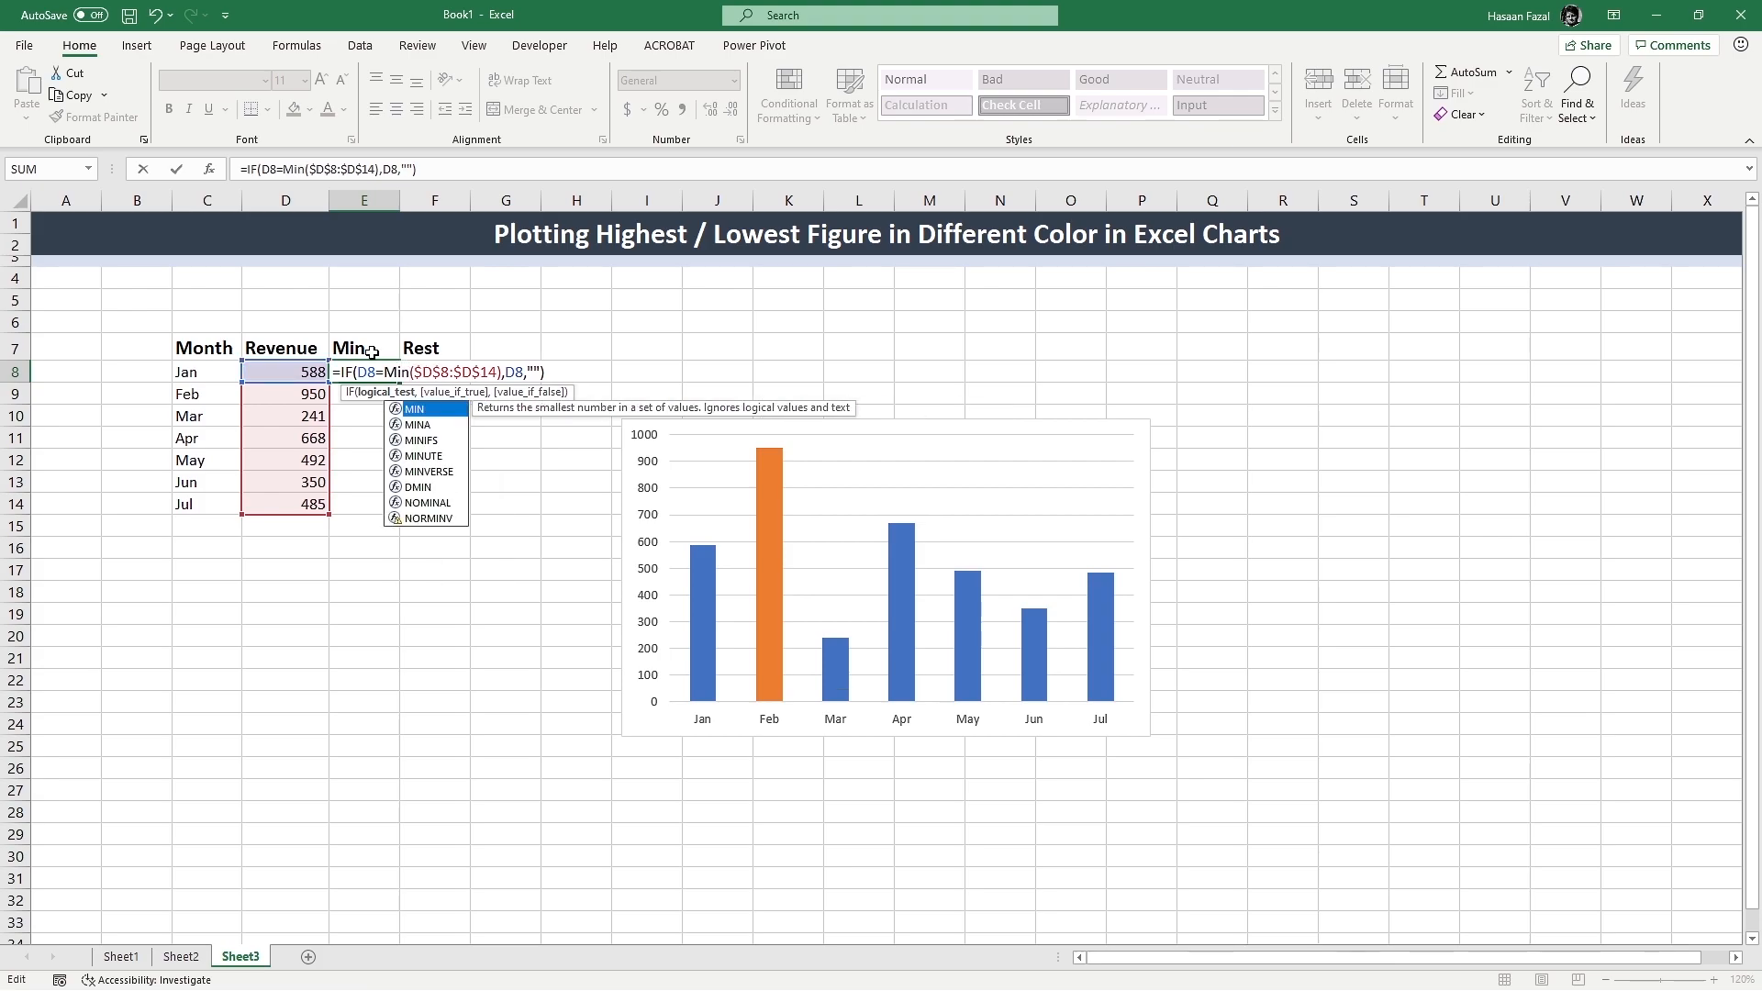
key(Tab)
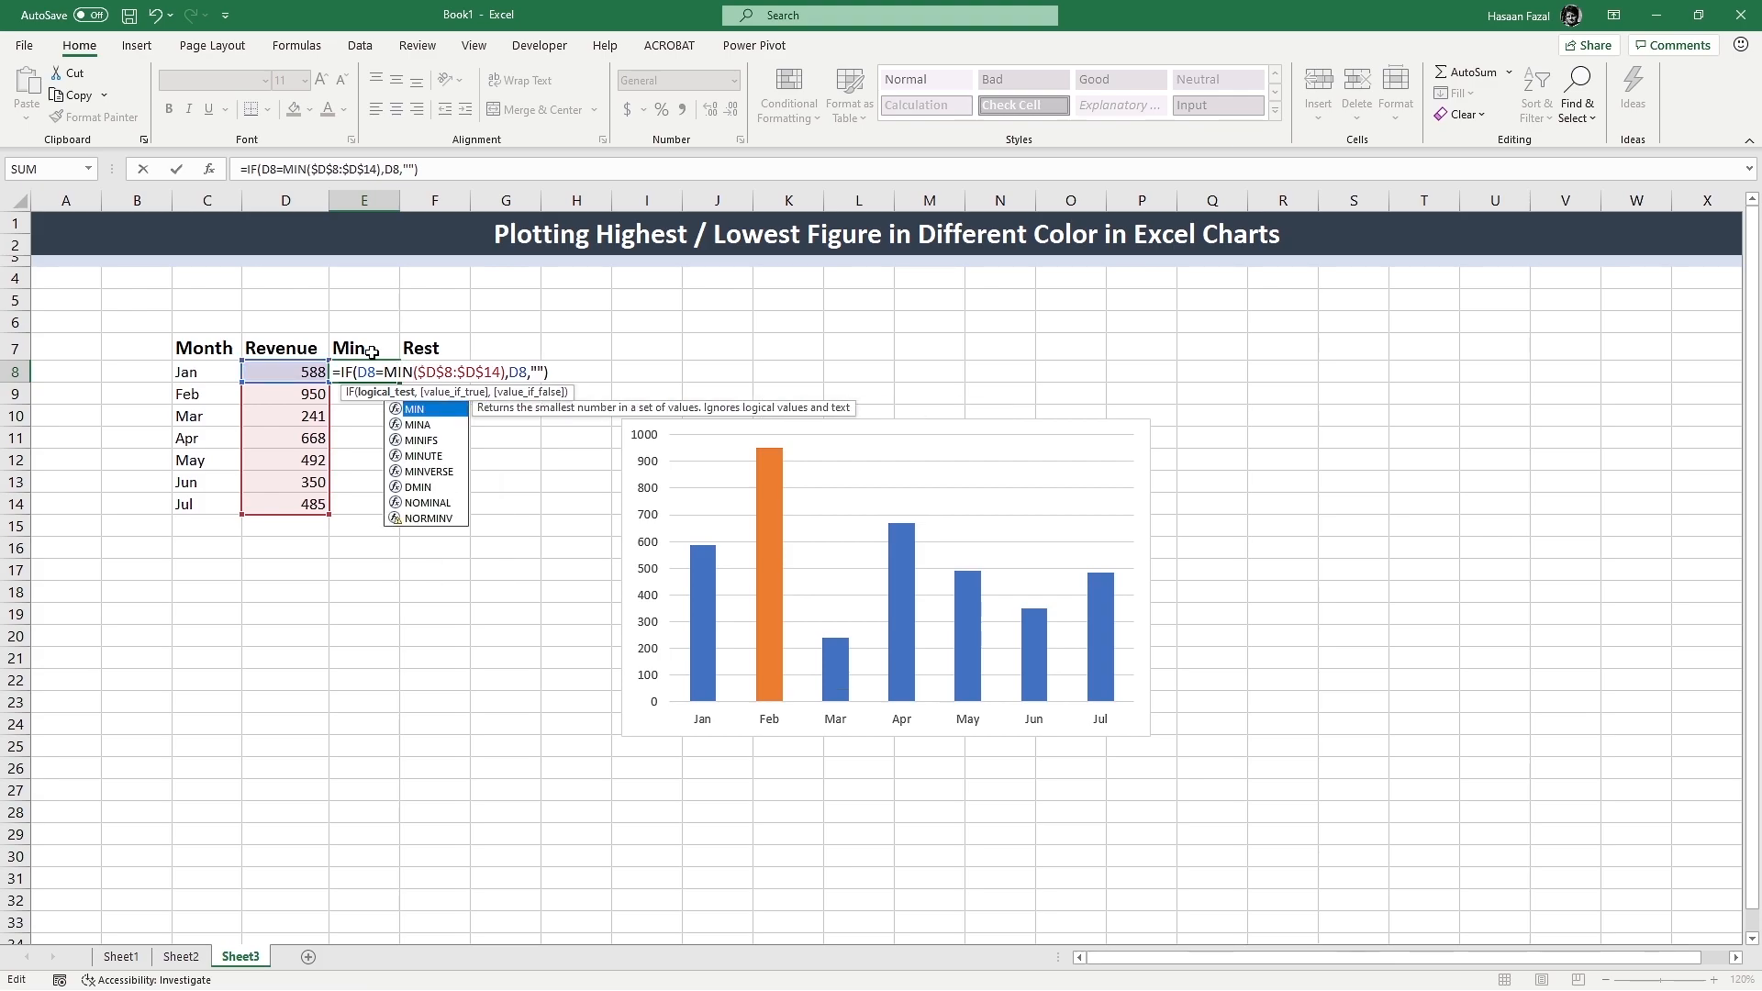
key(Return)
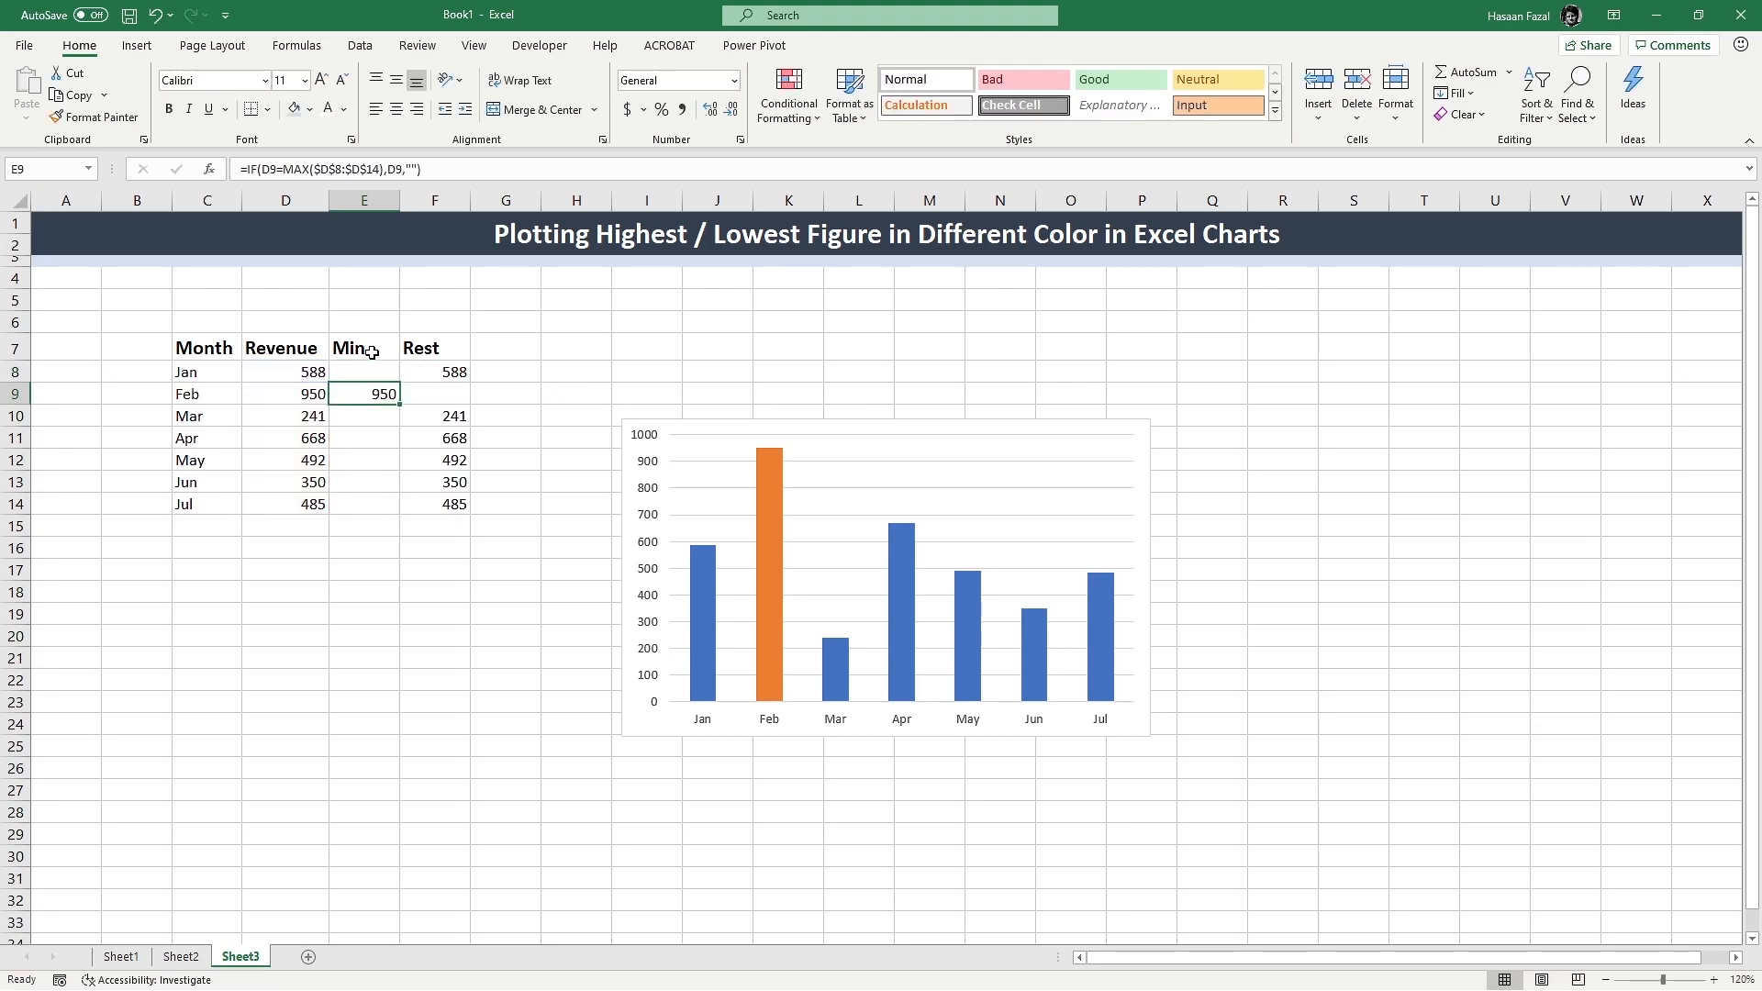
click(375, 367)
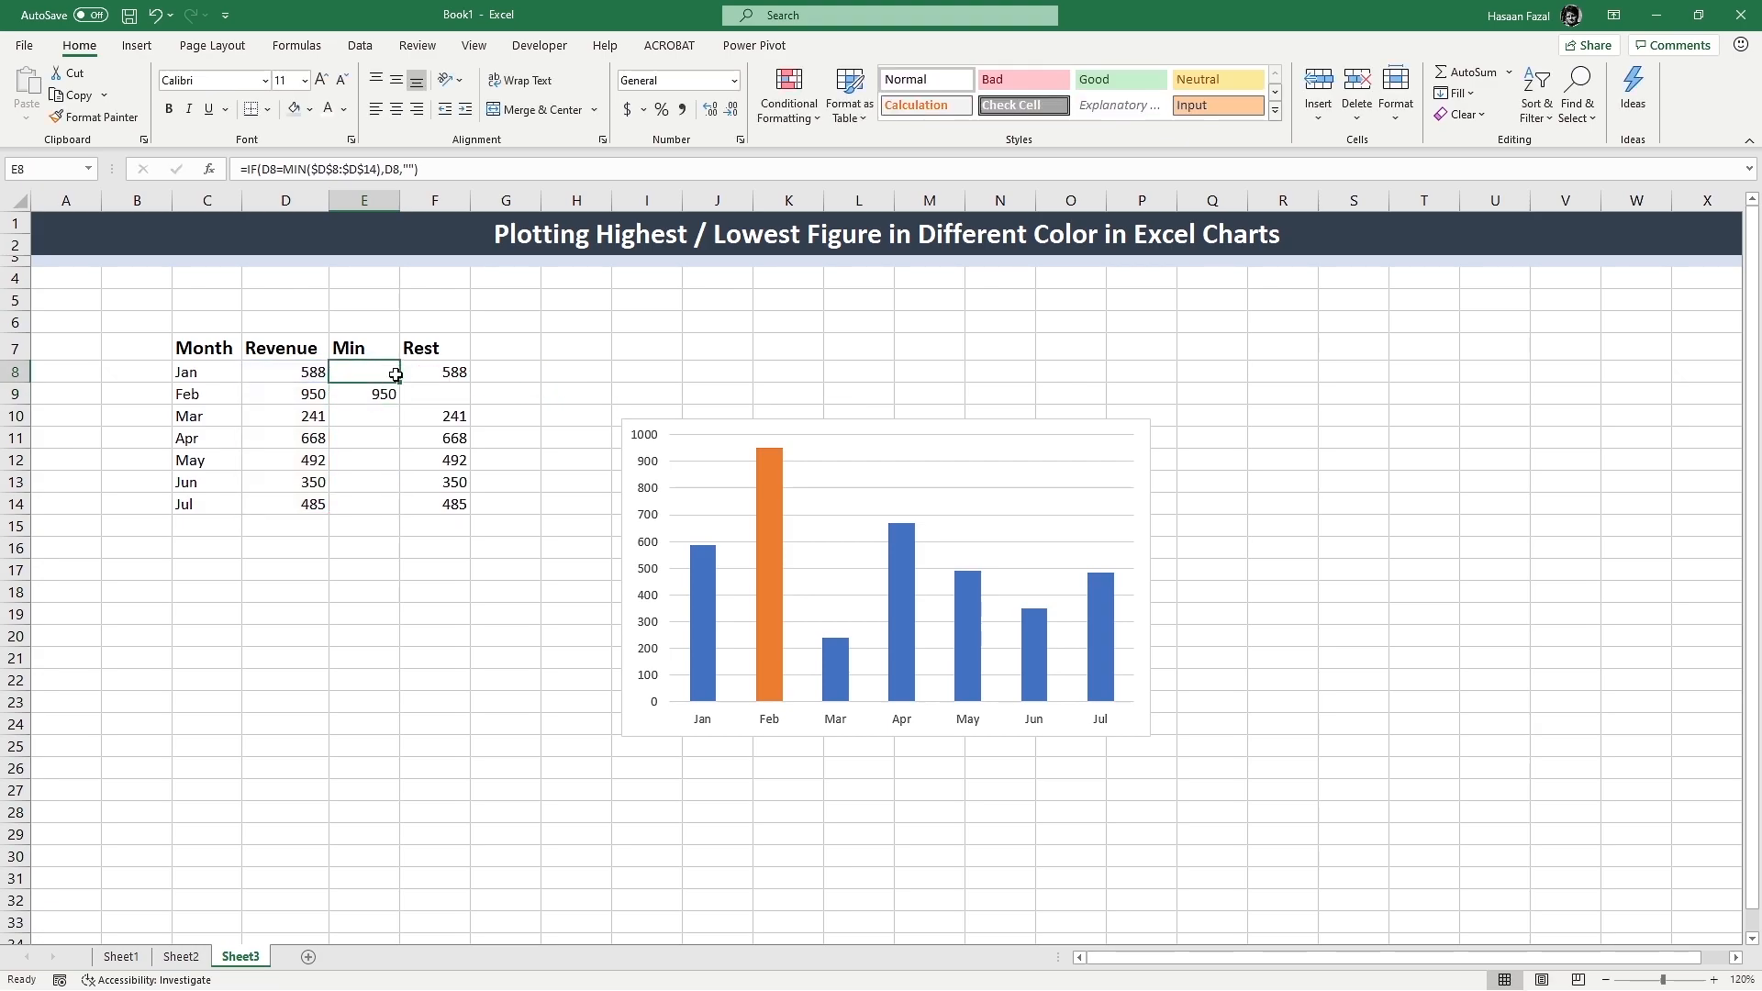
drag(402, 382, 382, 518)
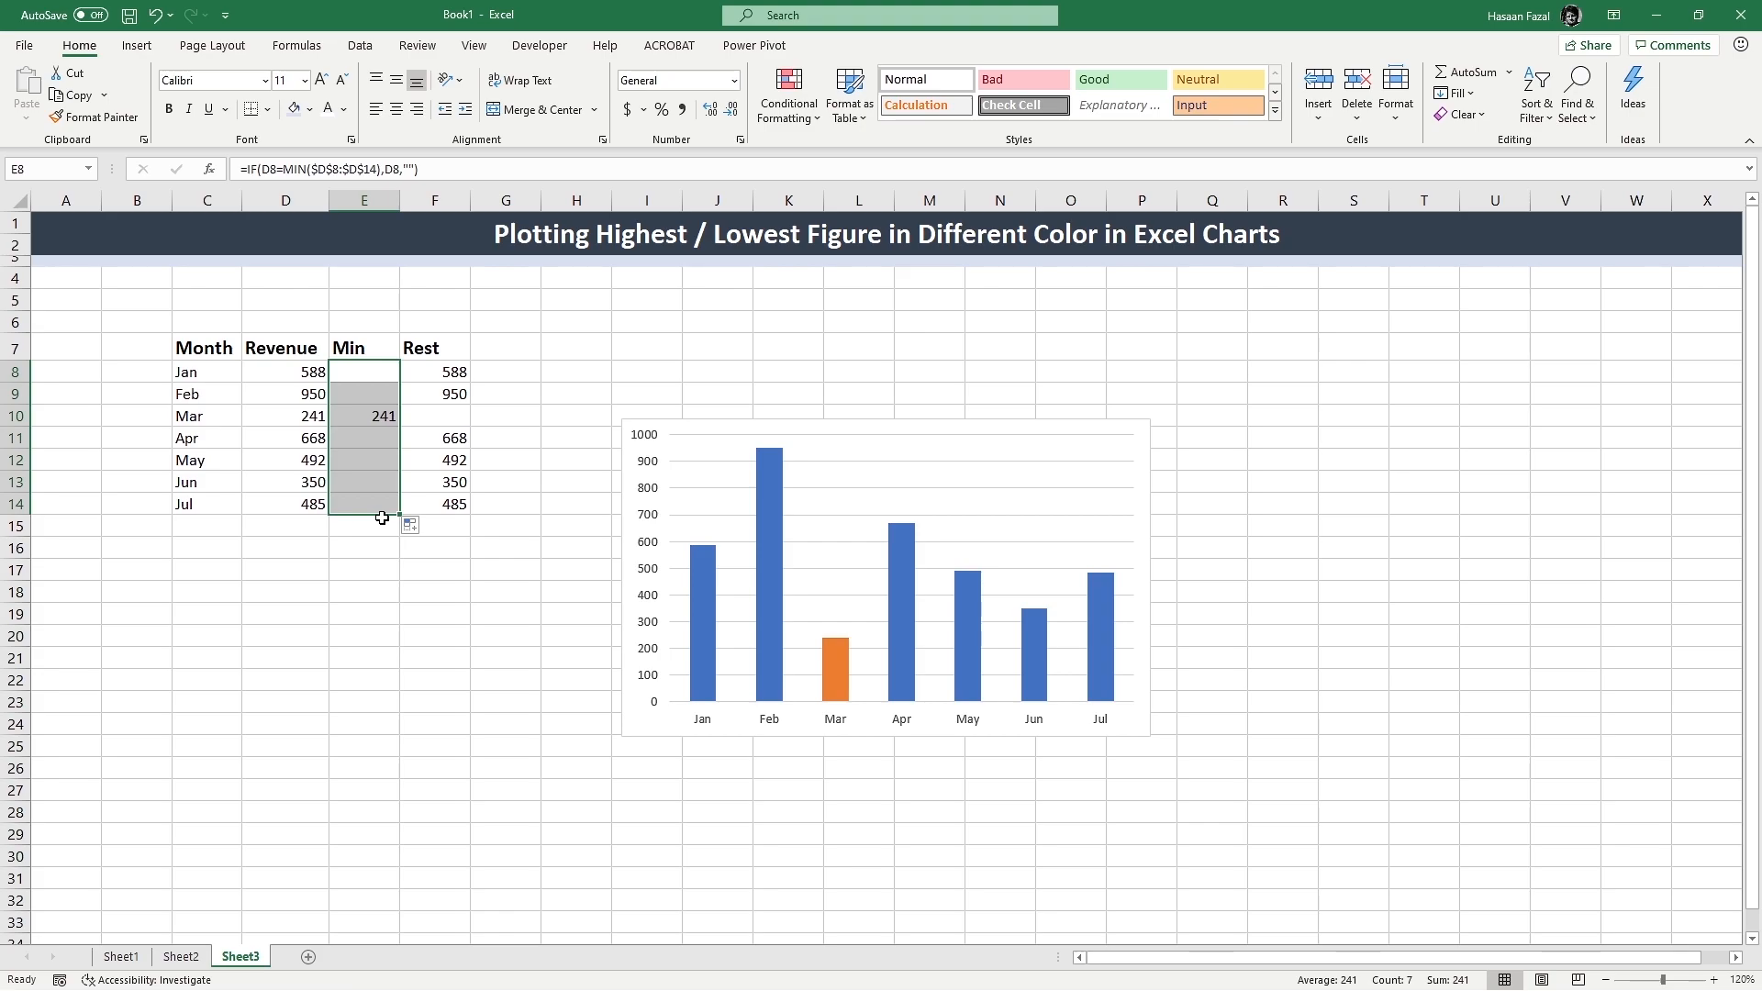
Step: Rename the header in E7 as Max/Min and autofit the width of column E
key(Up)
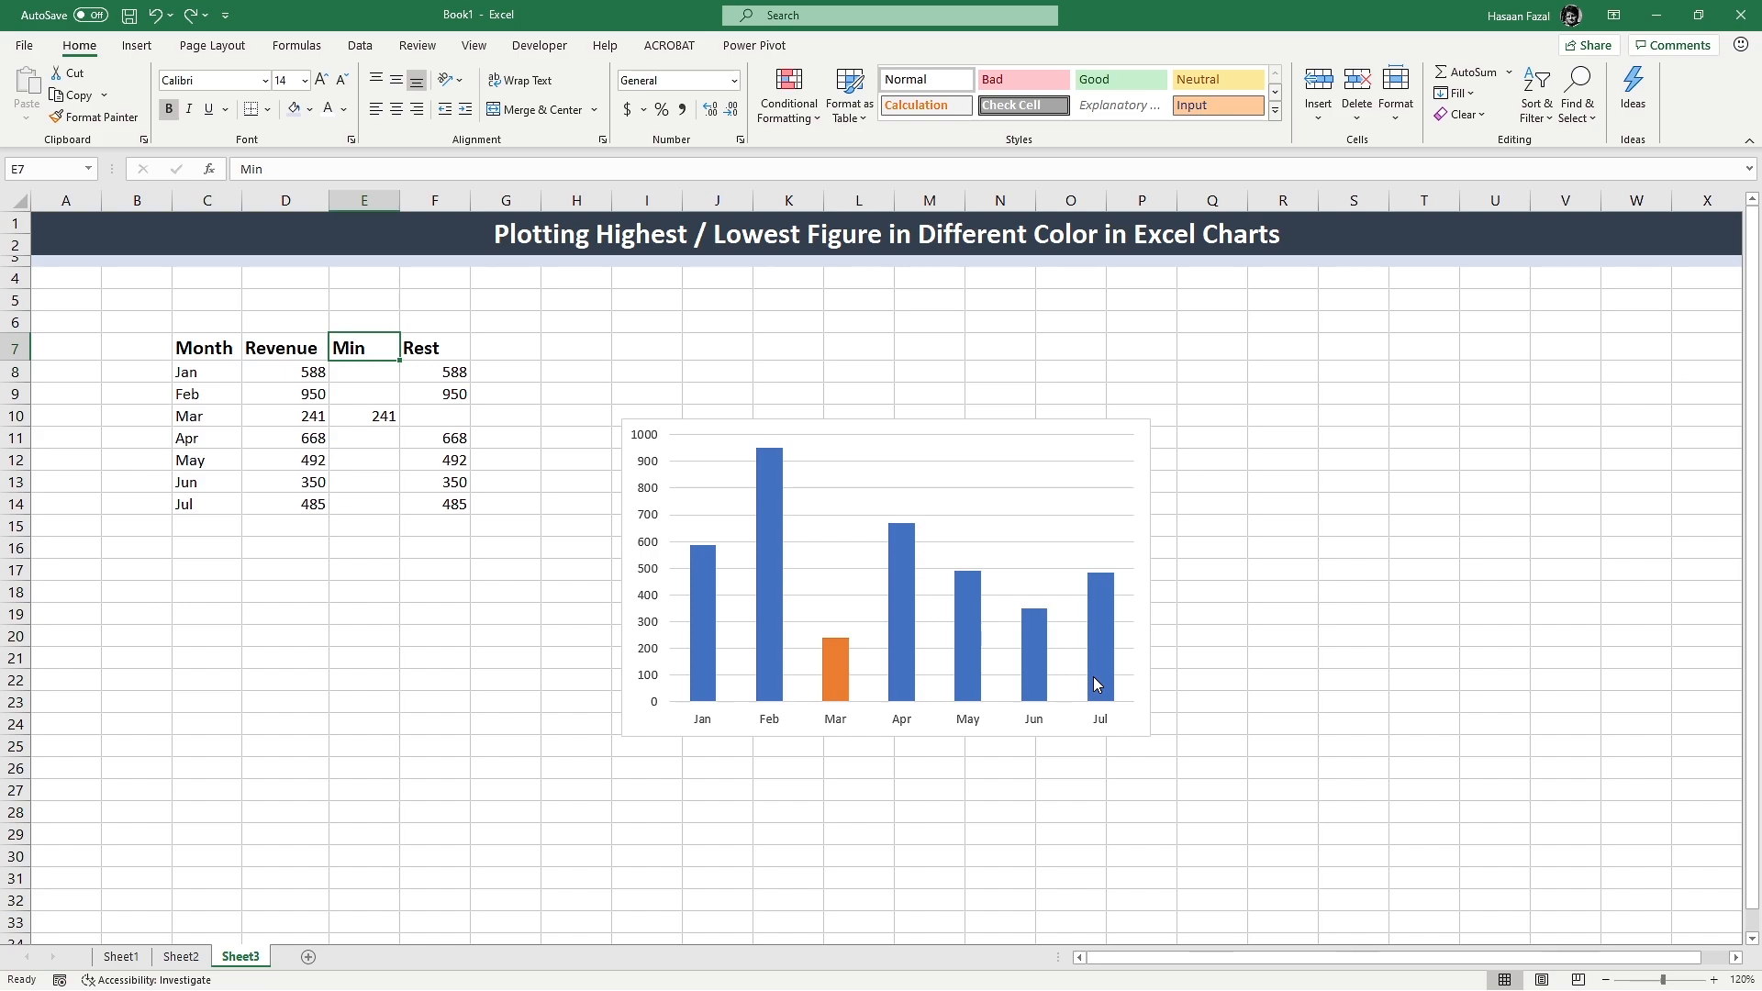
text(Max/Min)
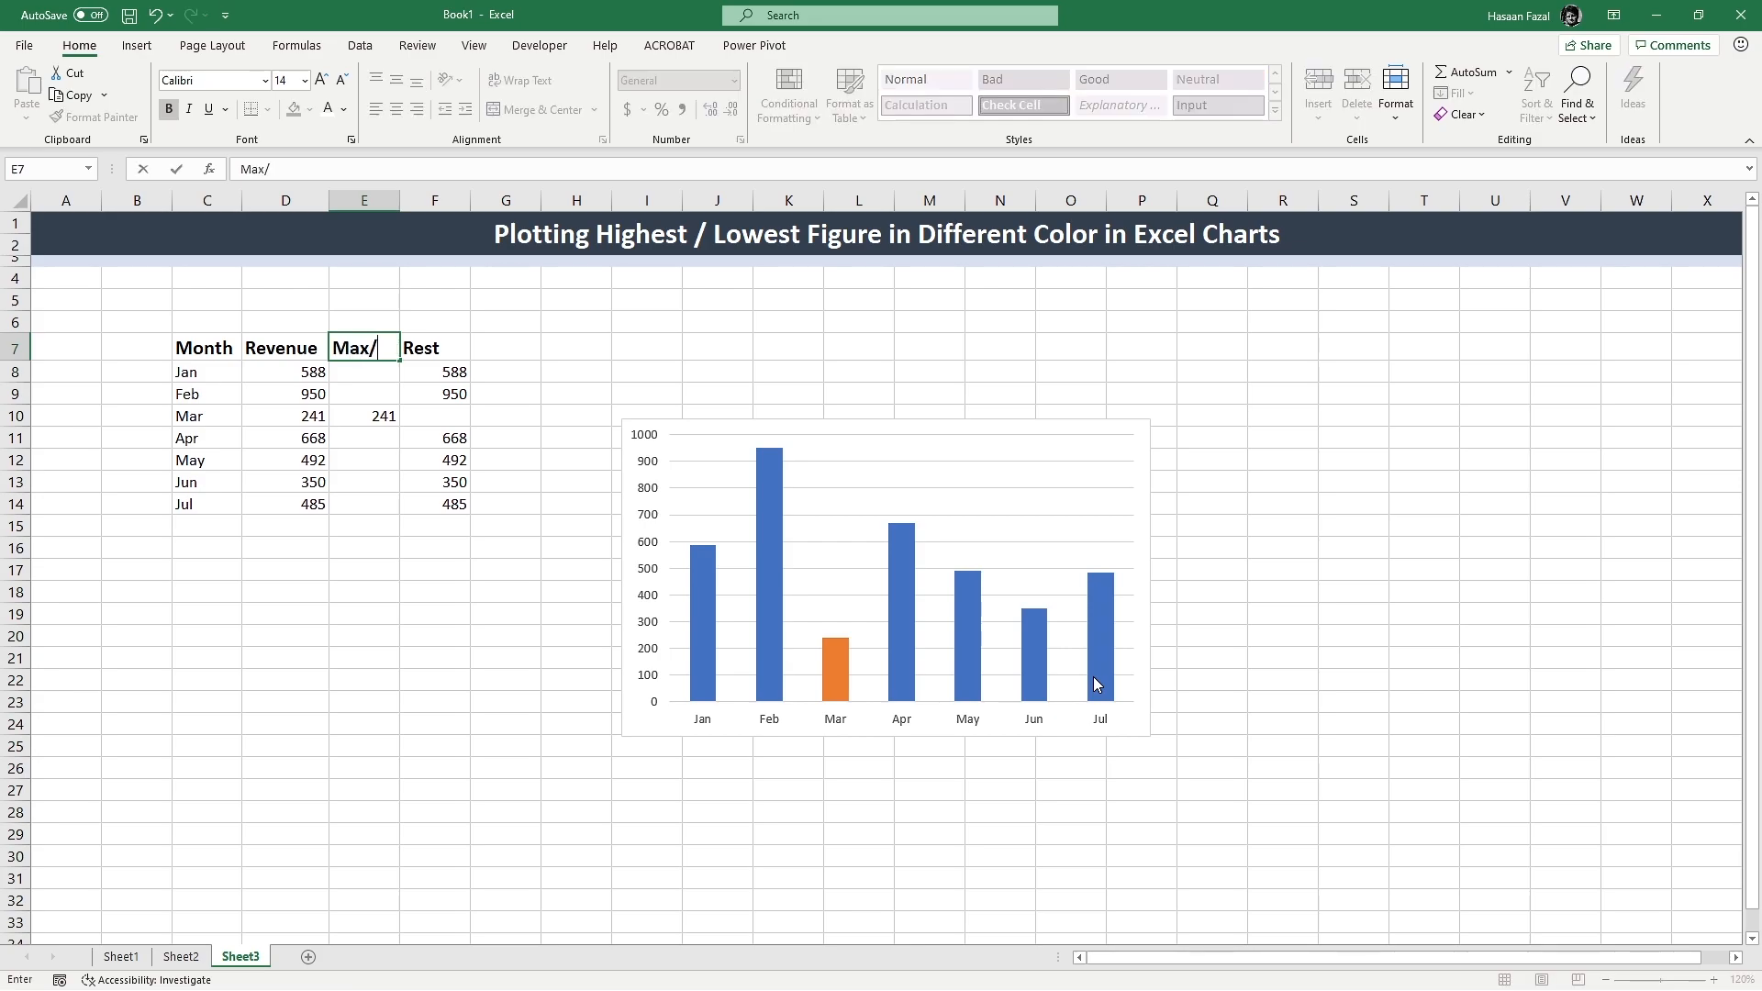
key(Return)
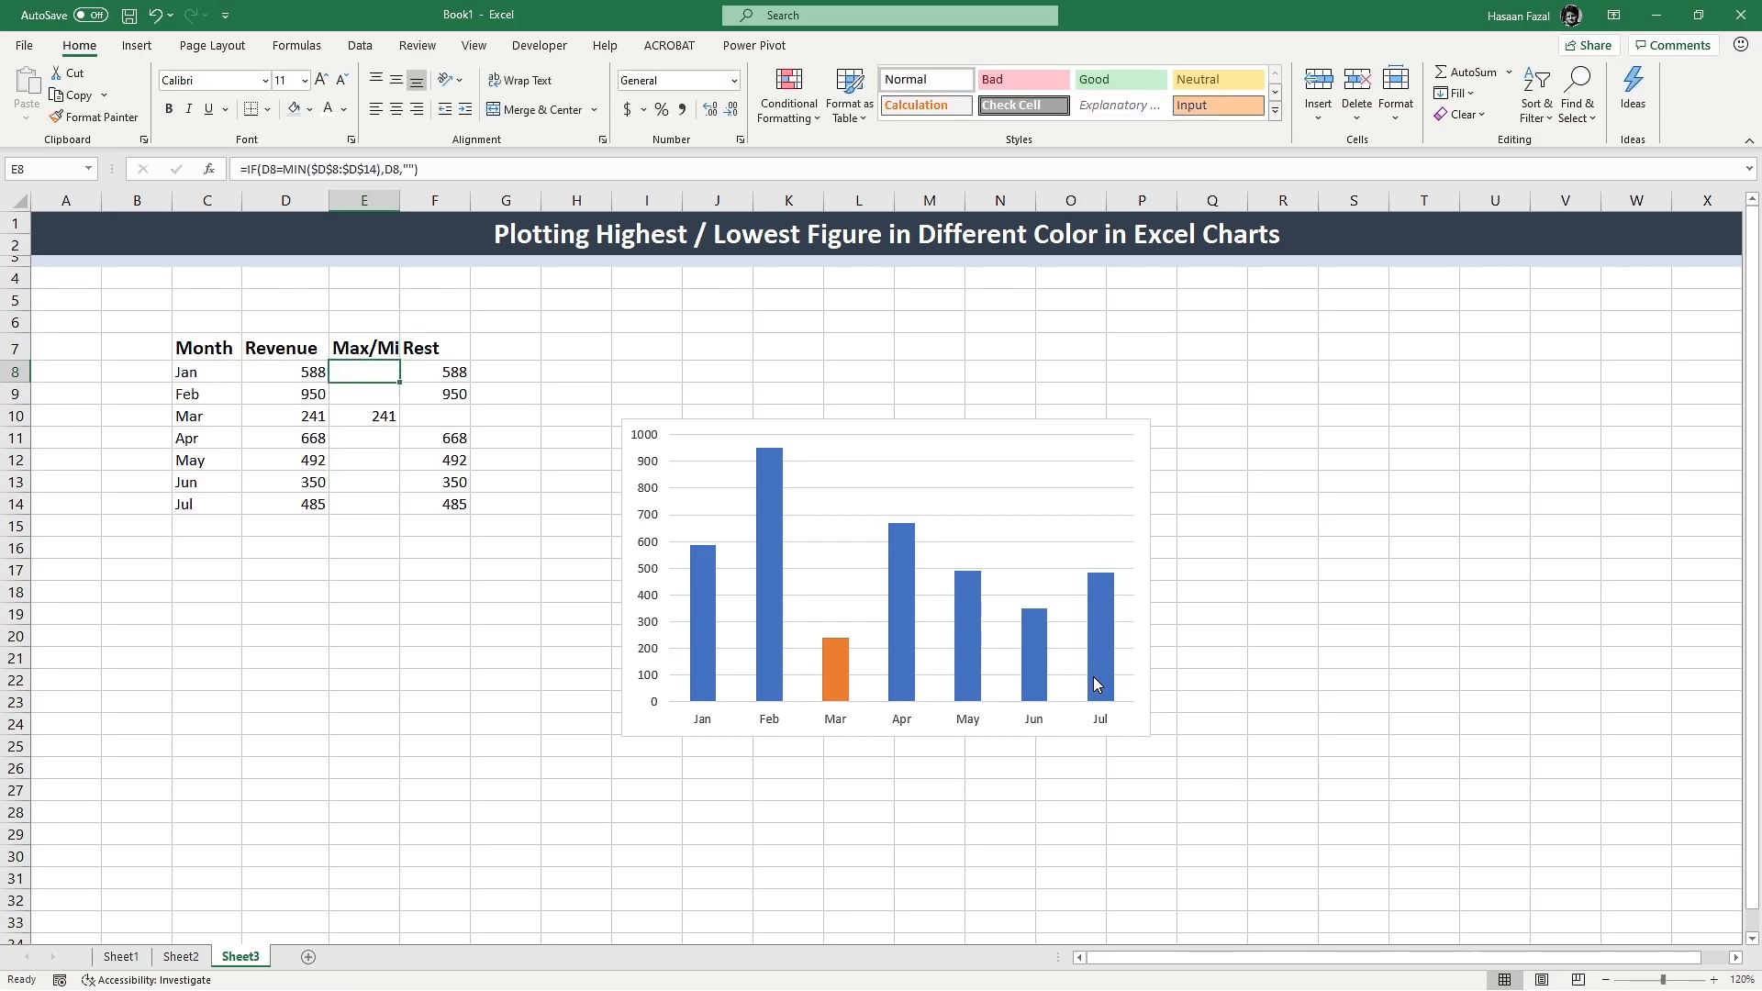
double_click(399, 200)
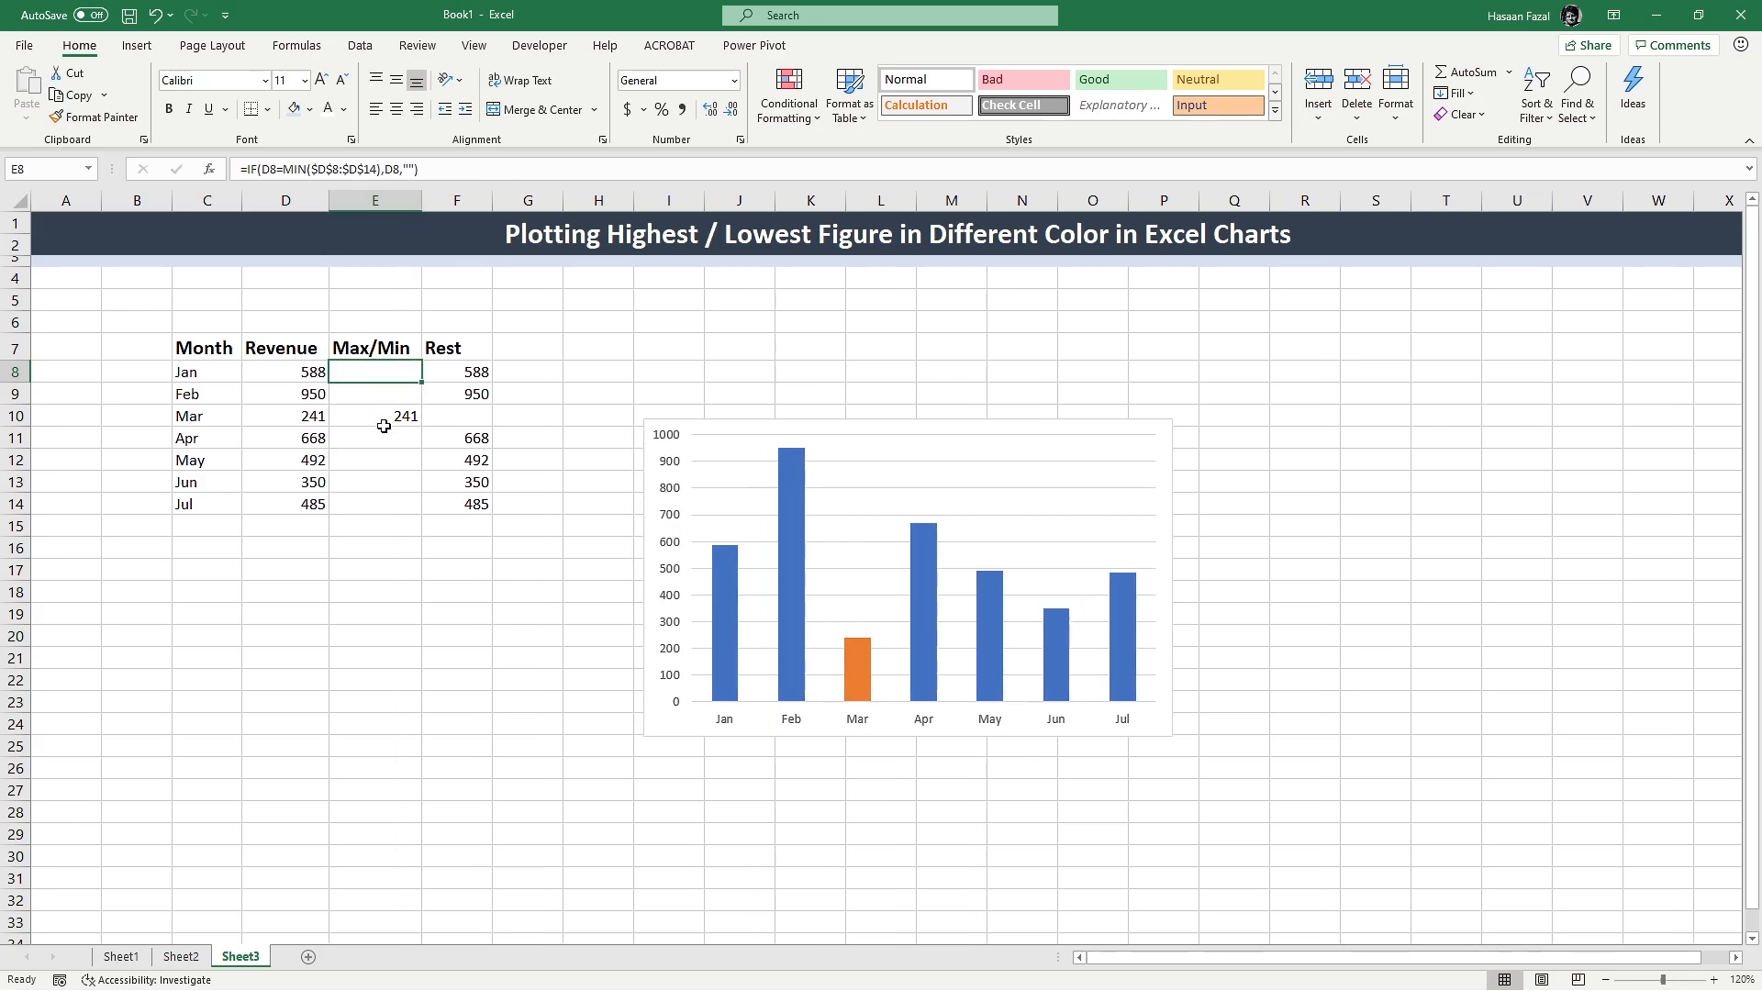
Step: Wrap the MIN condition of E8's formula in an OR function, ready for a second condition
key(F2)
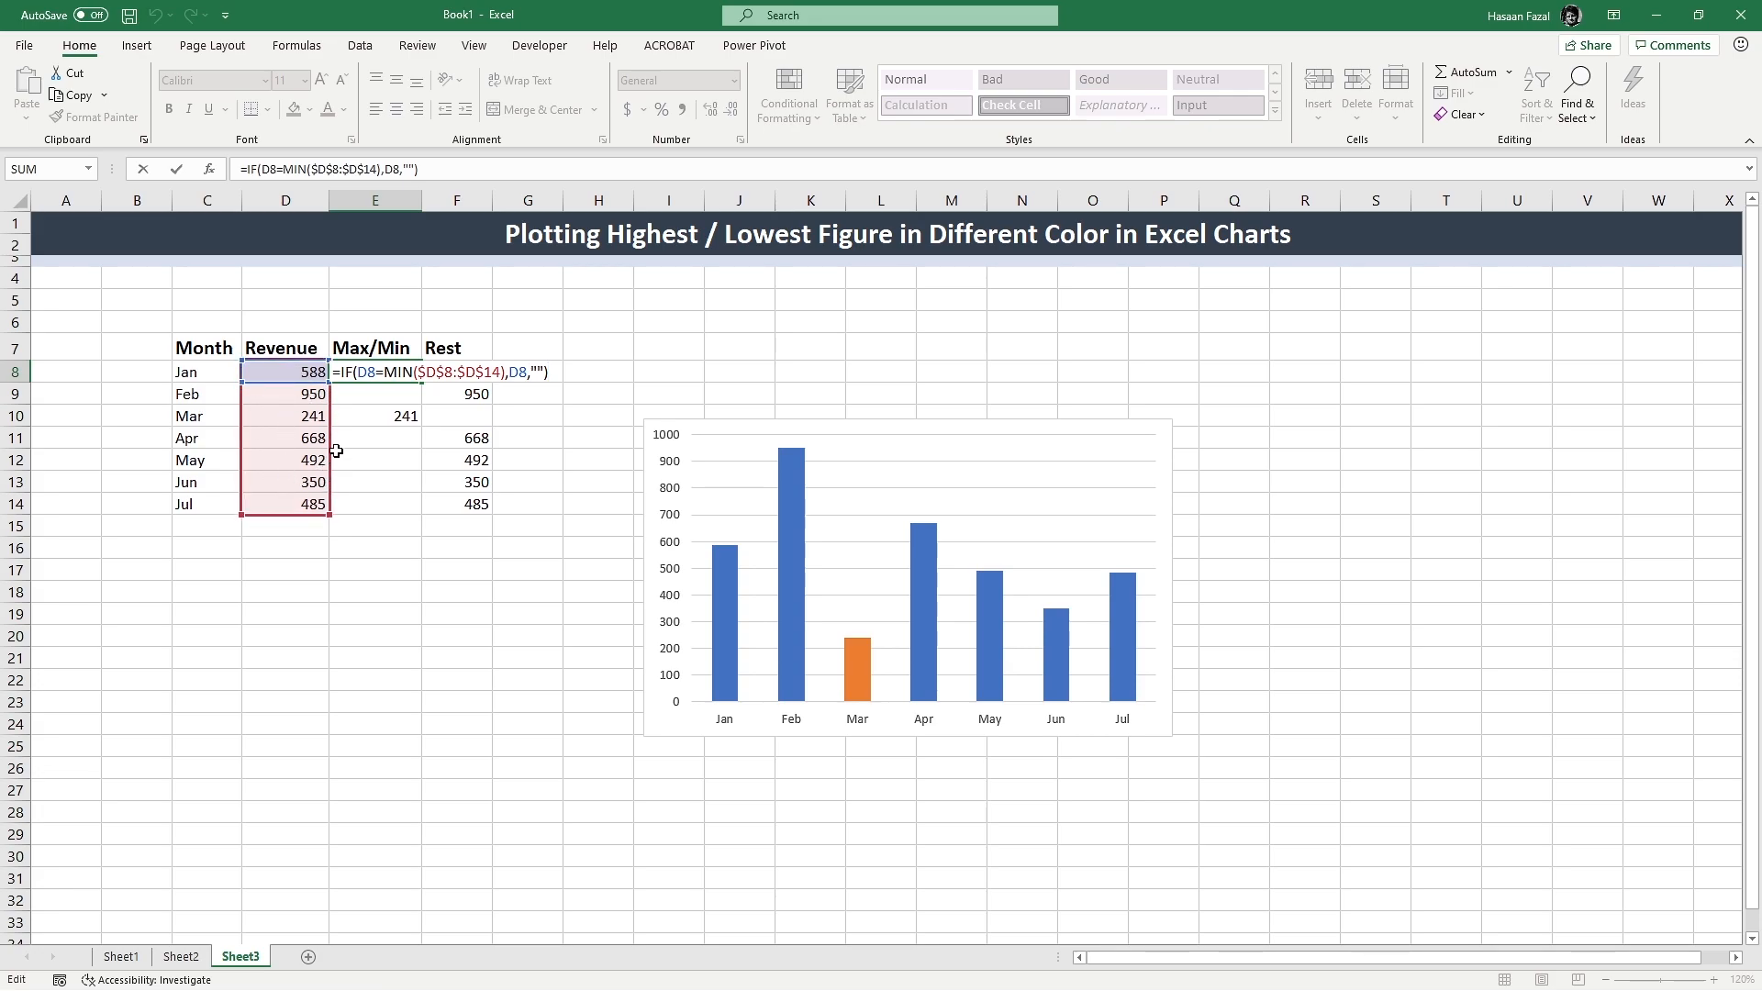
click(359, 373)
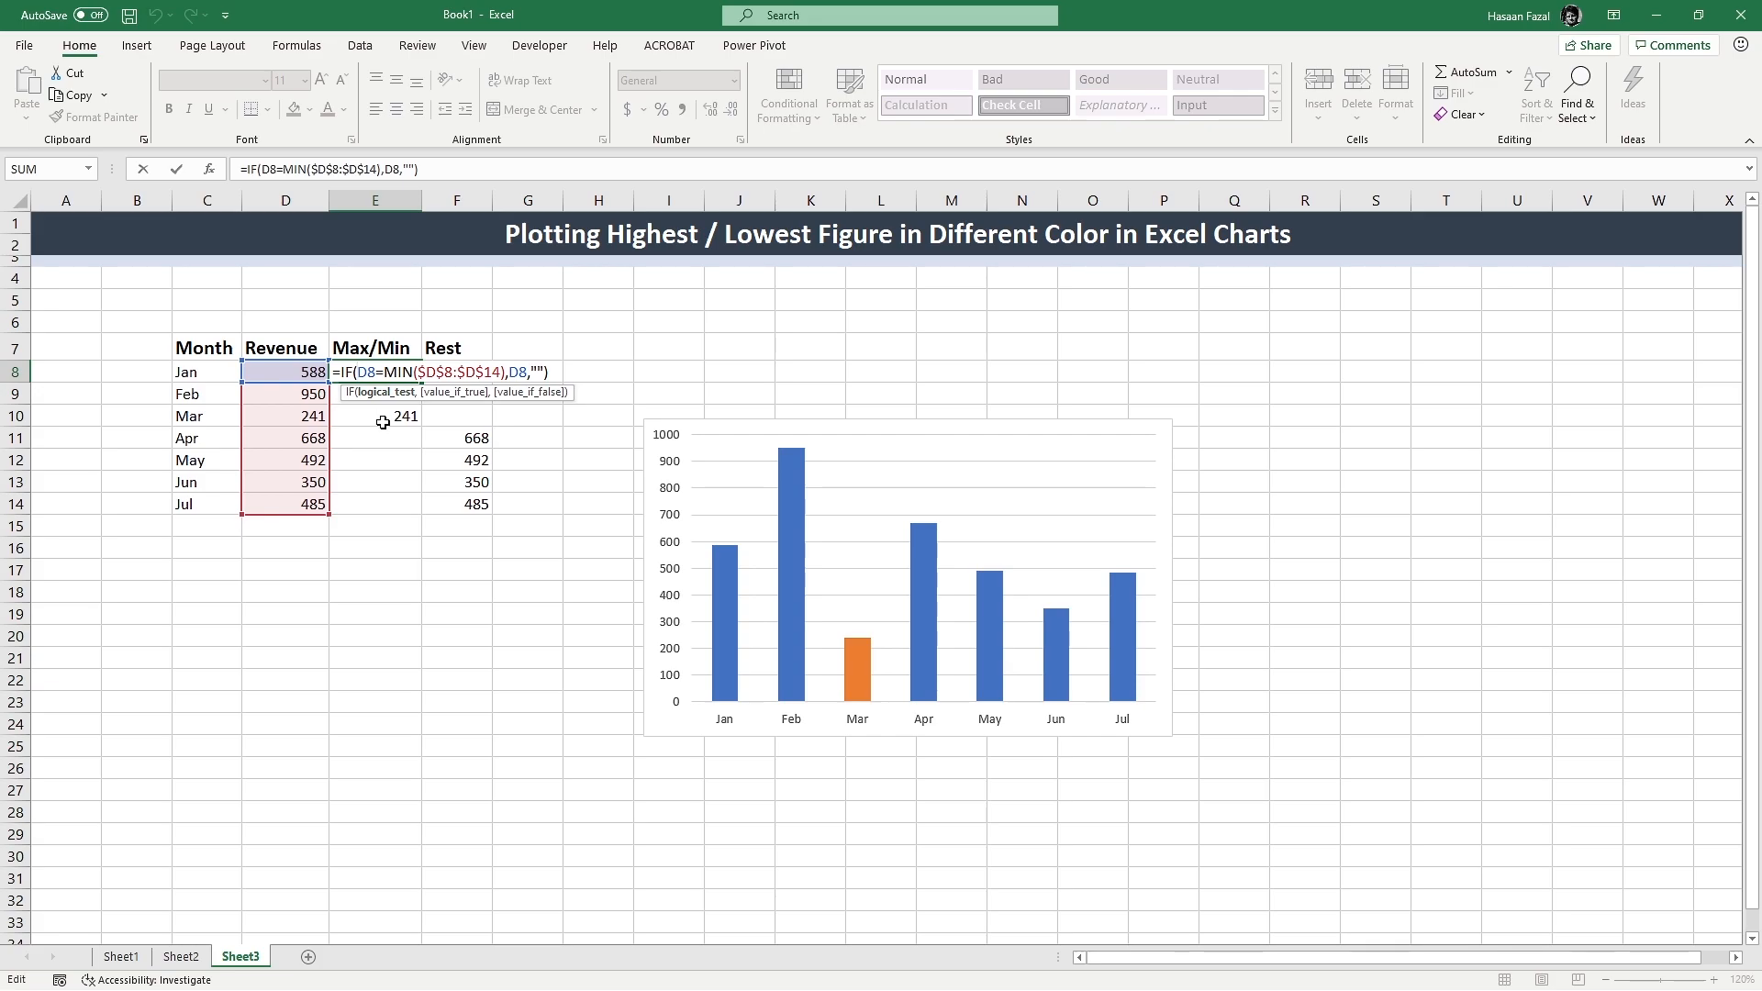
text(OR()
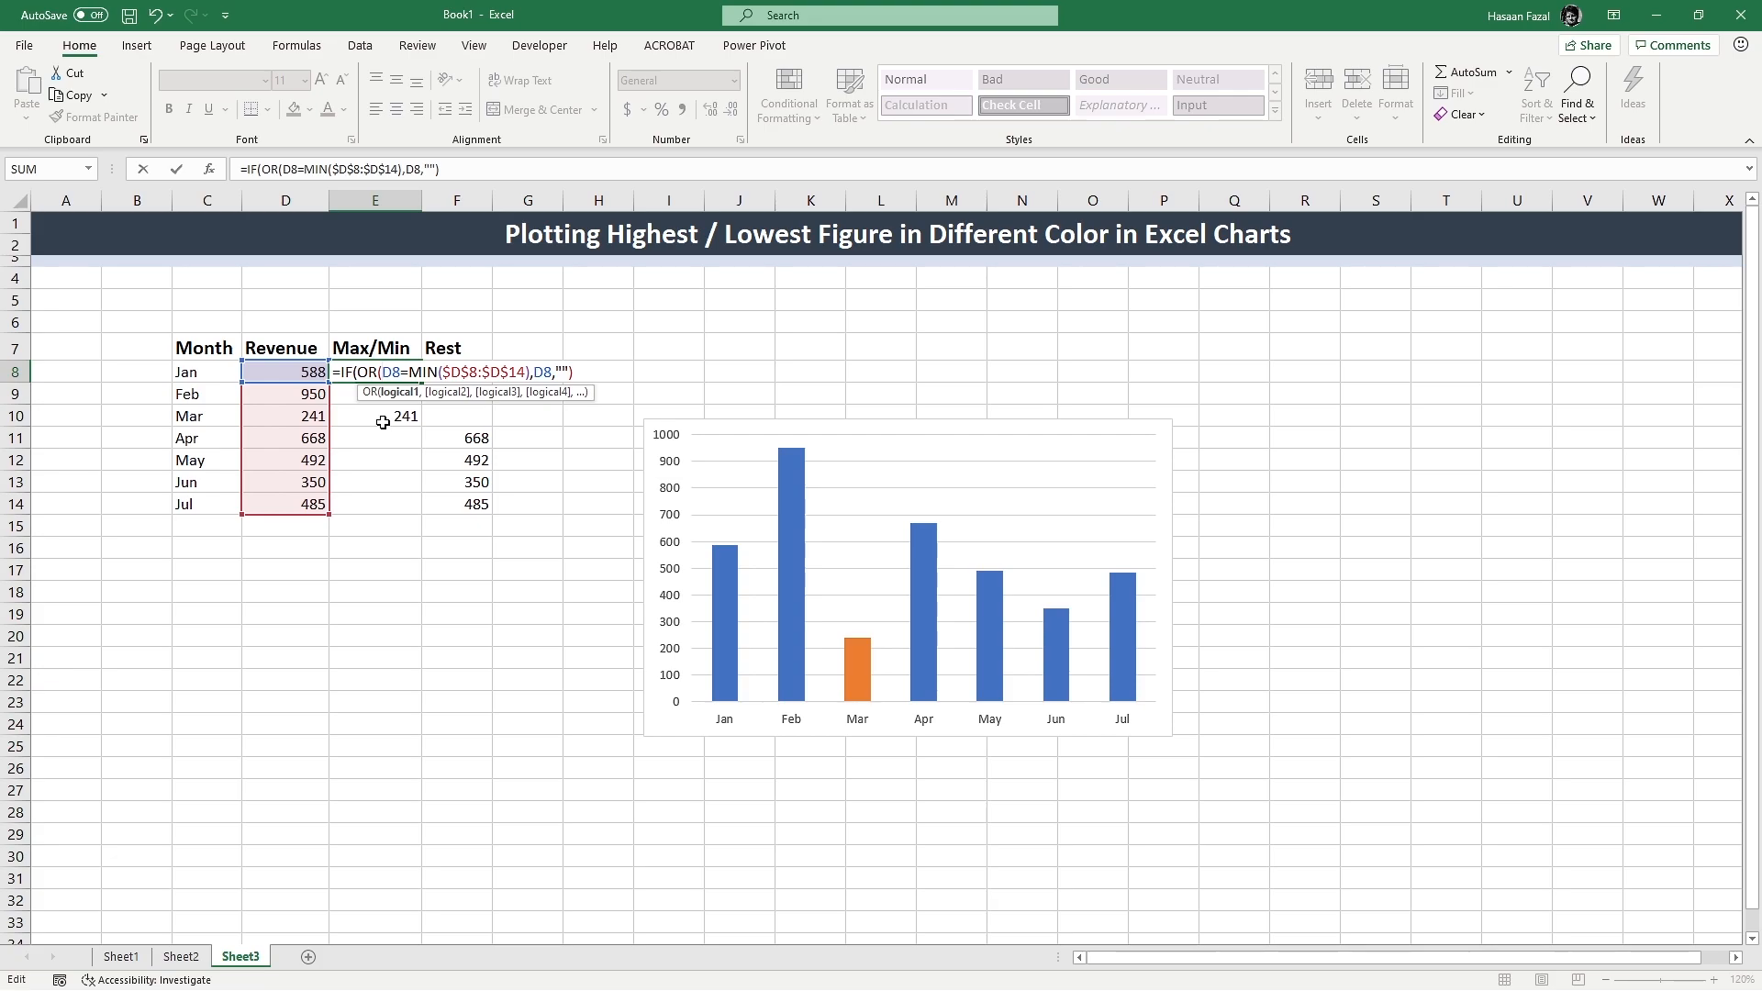
key(Right)
key(Right)
key(Right)
key(Right)
key(Right)
key(Right)
key(Right)
key(Right)
key(Right)
key(Right)
key(Right)
key(Right)
key(Right)
key(Right)
key(Right)
text(,)
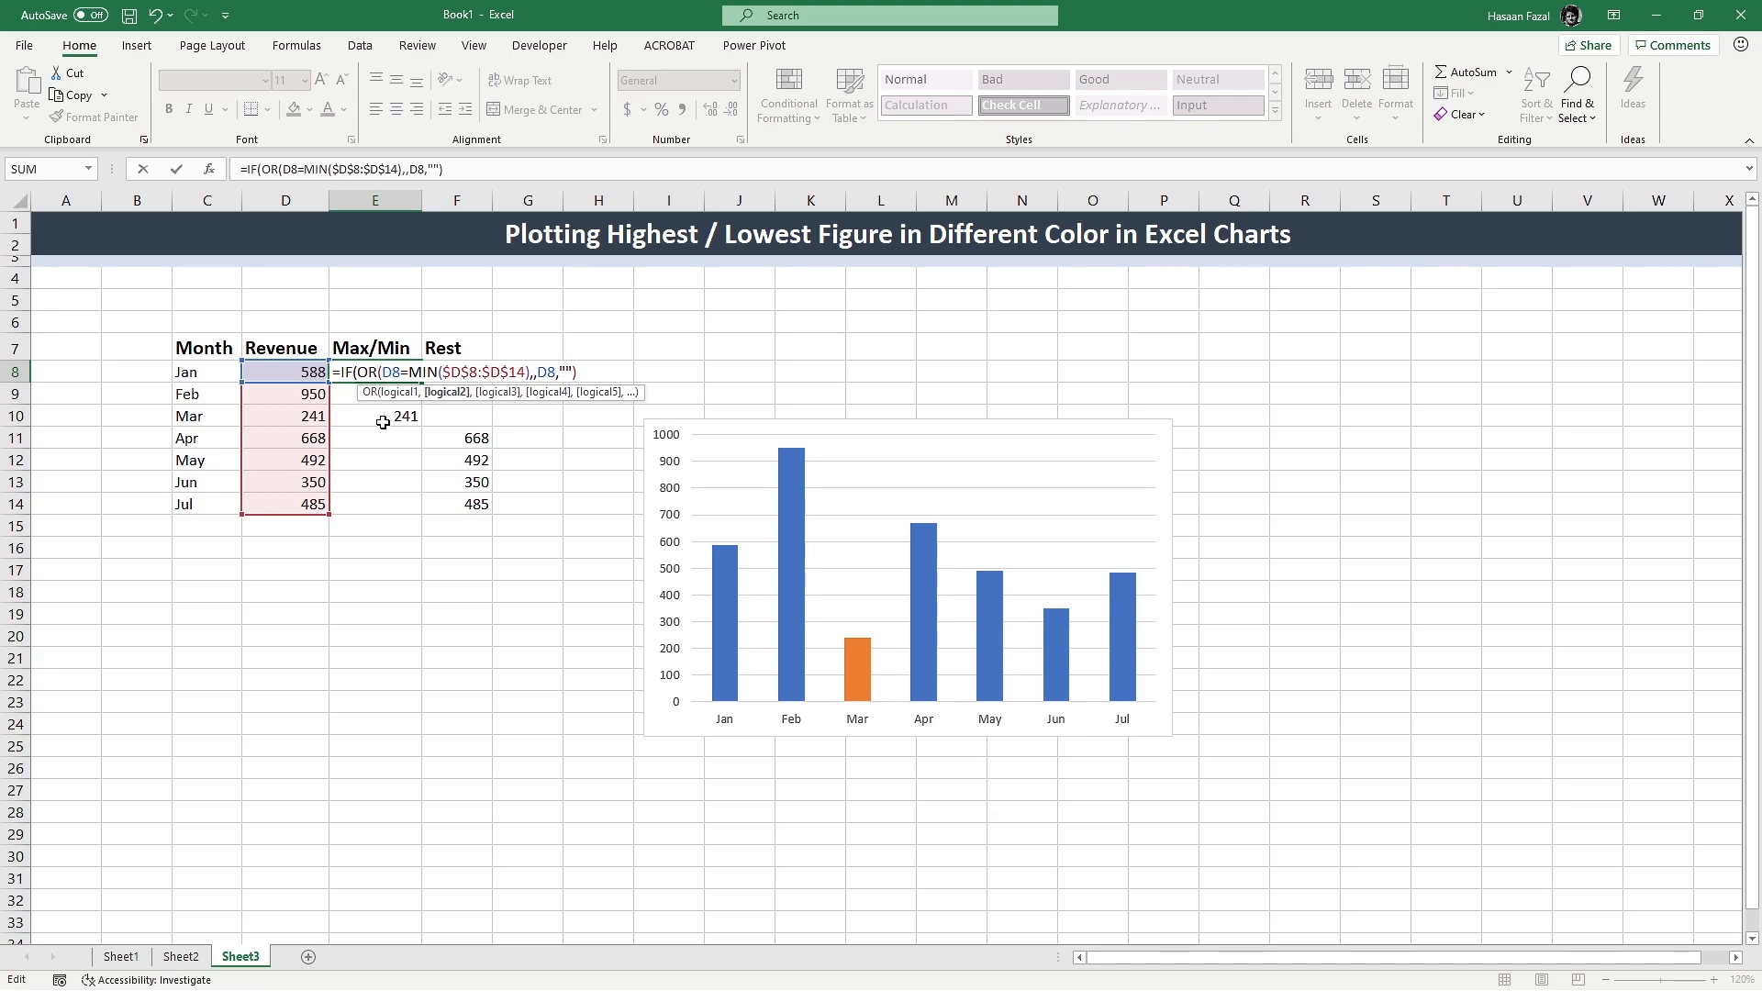
Step: Enter D8=MAX(D8:D14) as the second OR condition in E8's formula and close the OR function
text(D8)
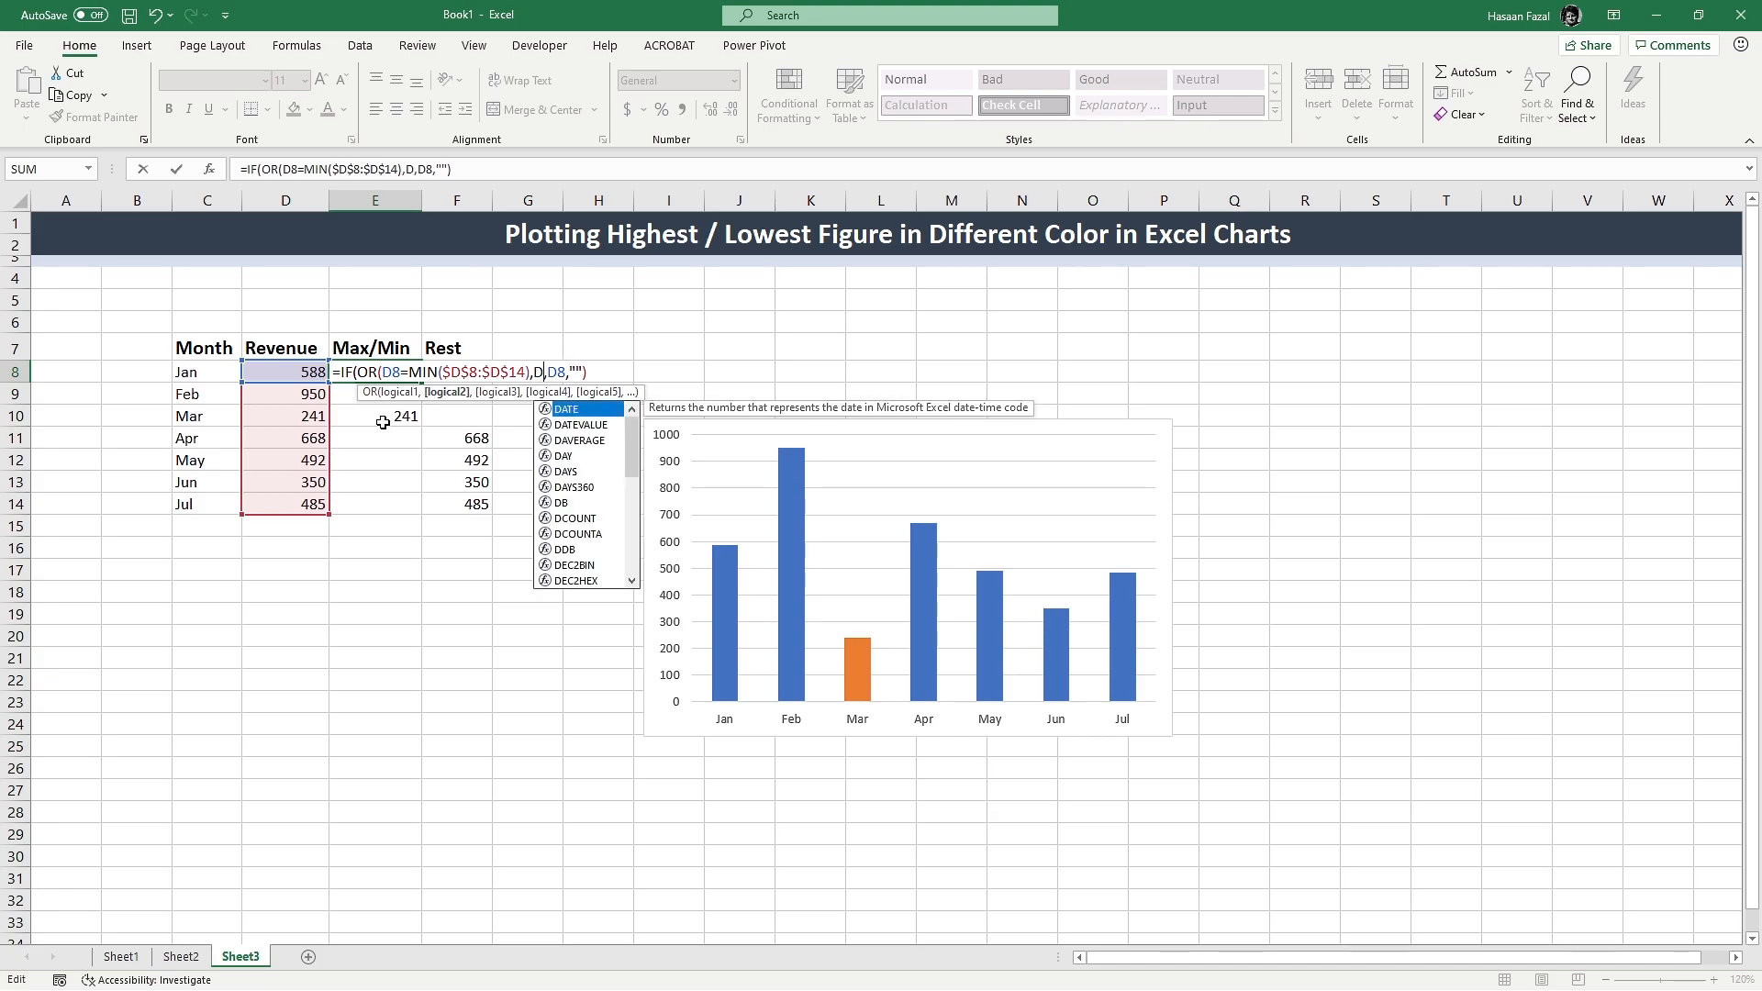
text(=MAX()
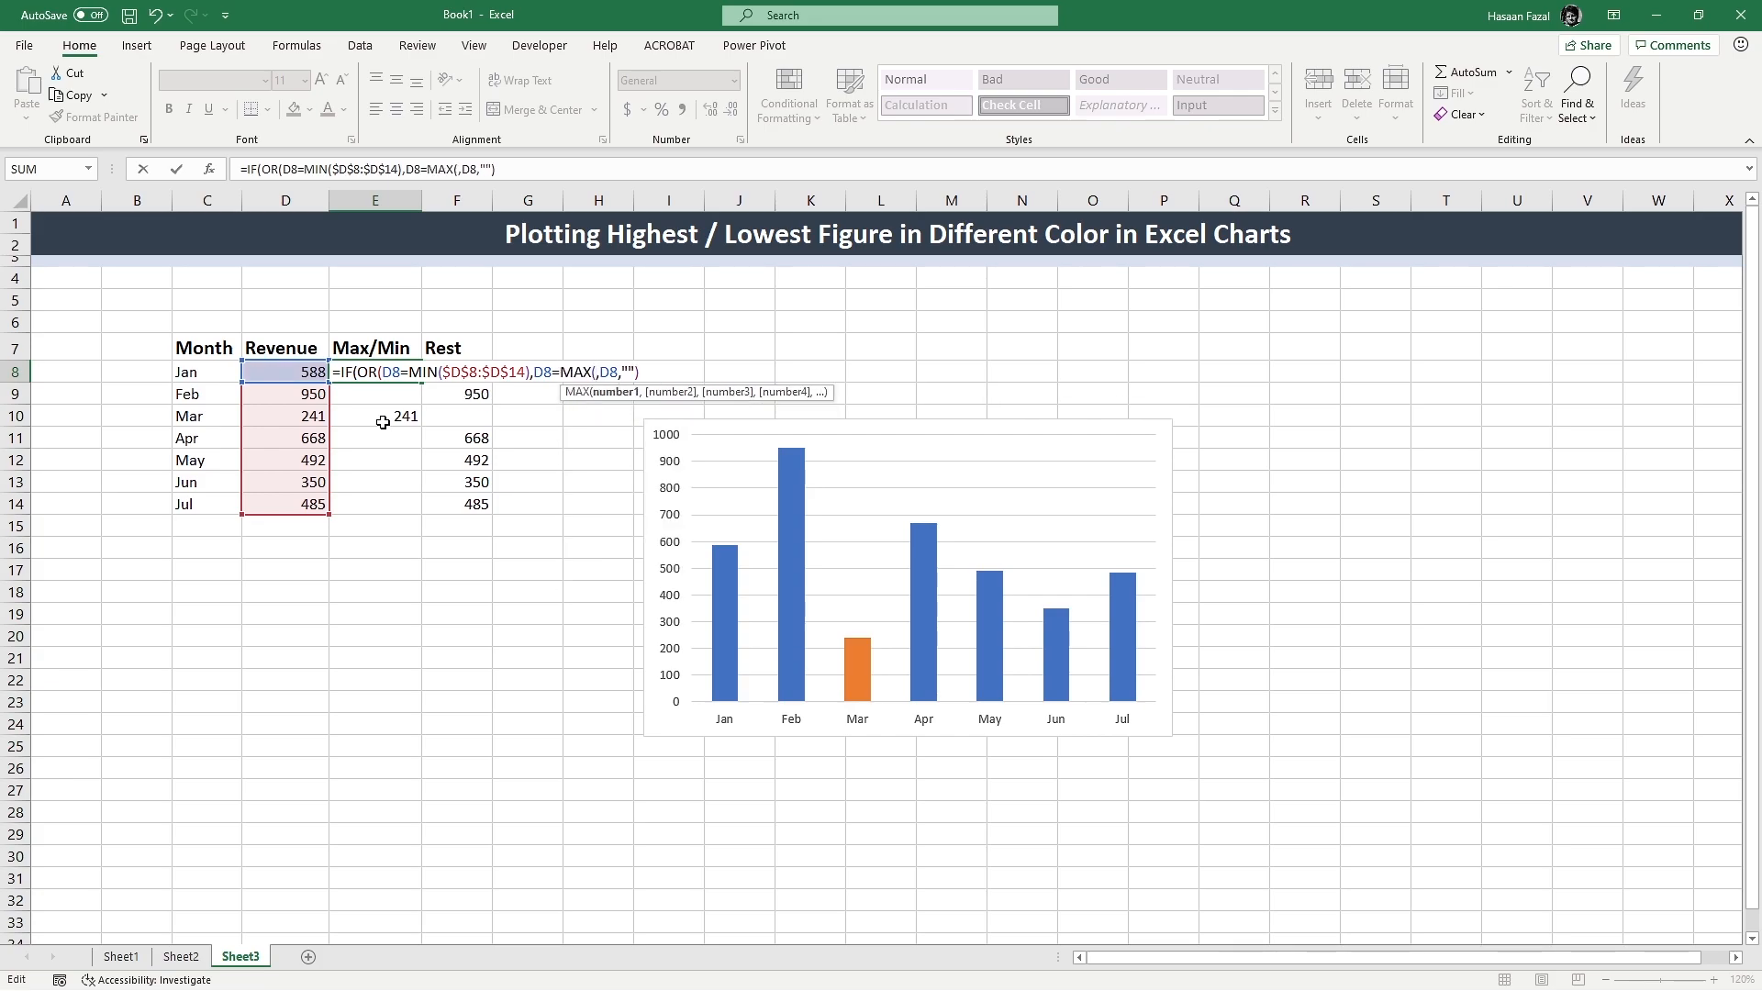
text(D9)
key(BackSpace)
text(8:D14)
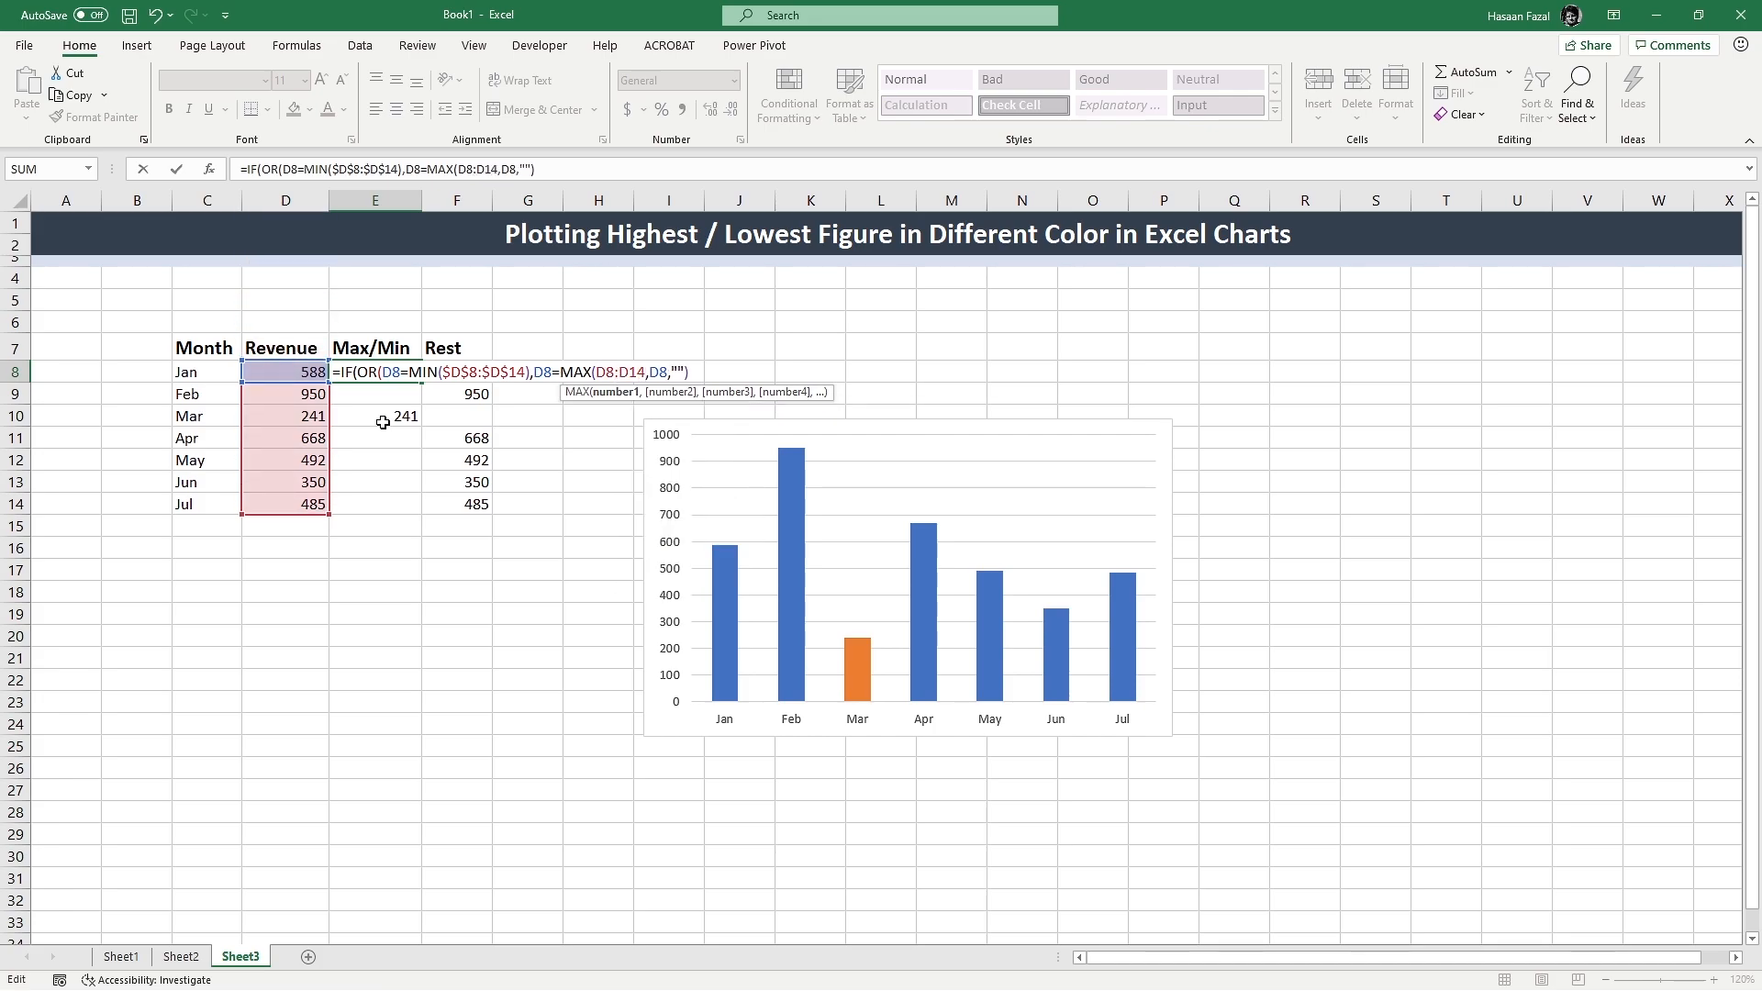
text())
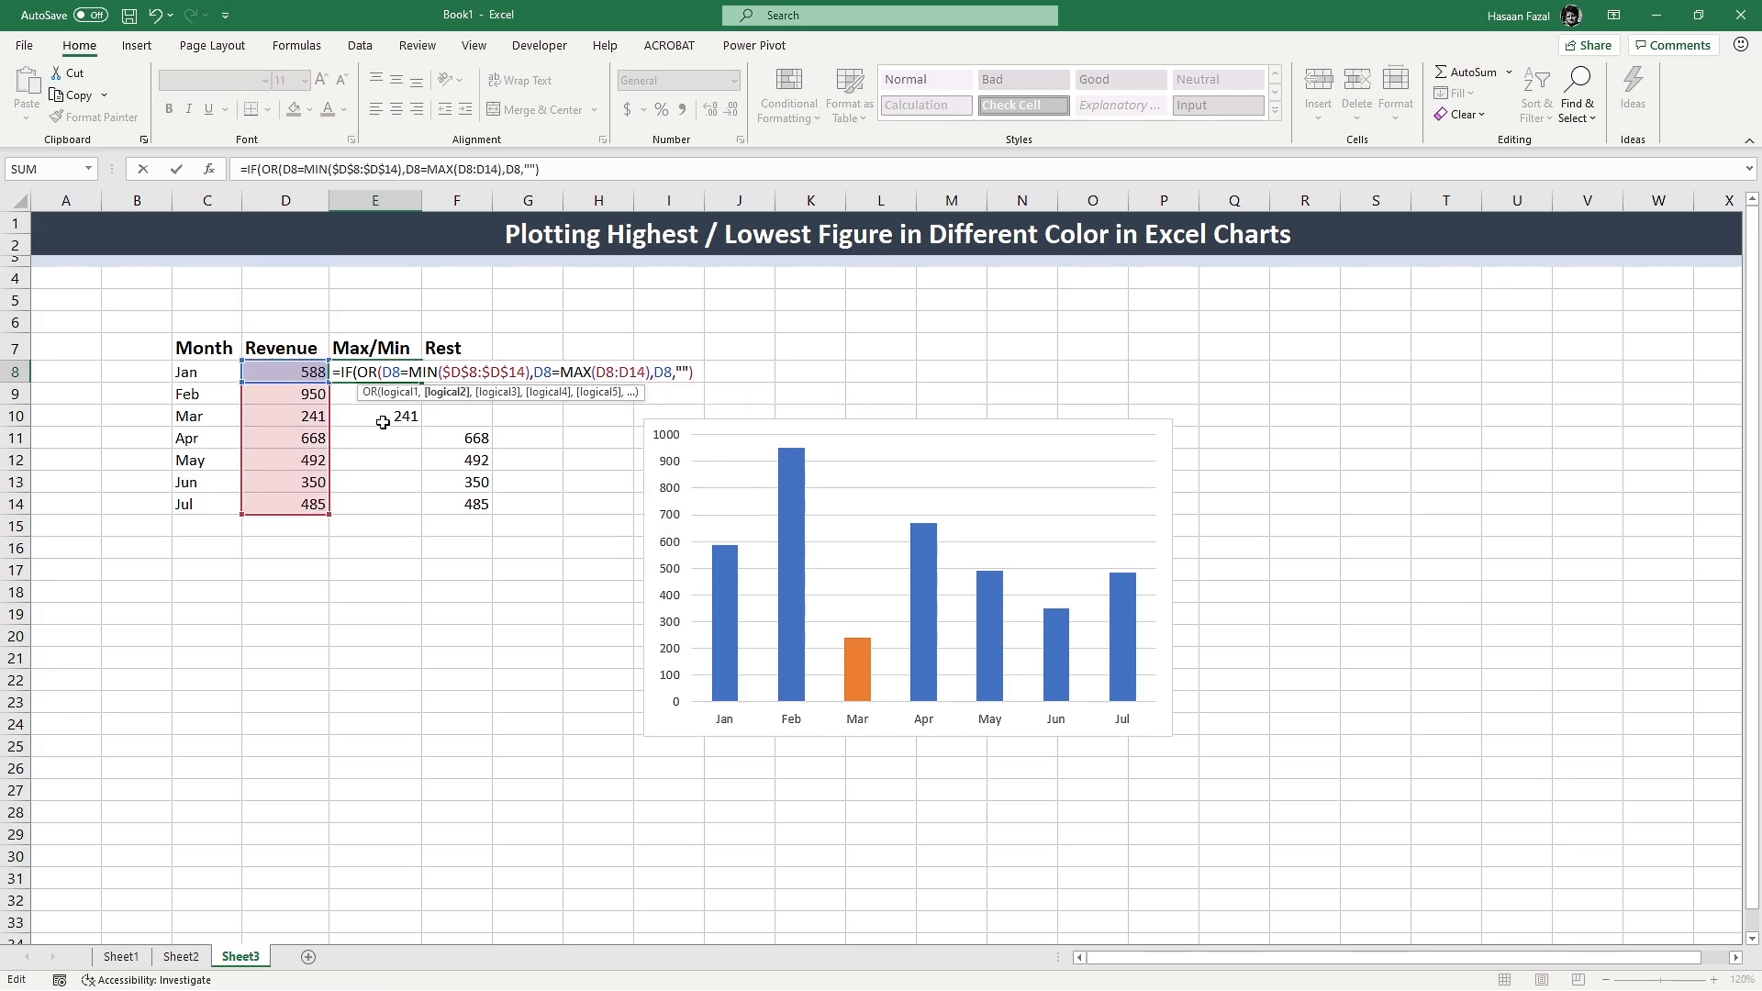
text())
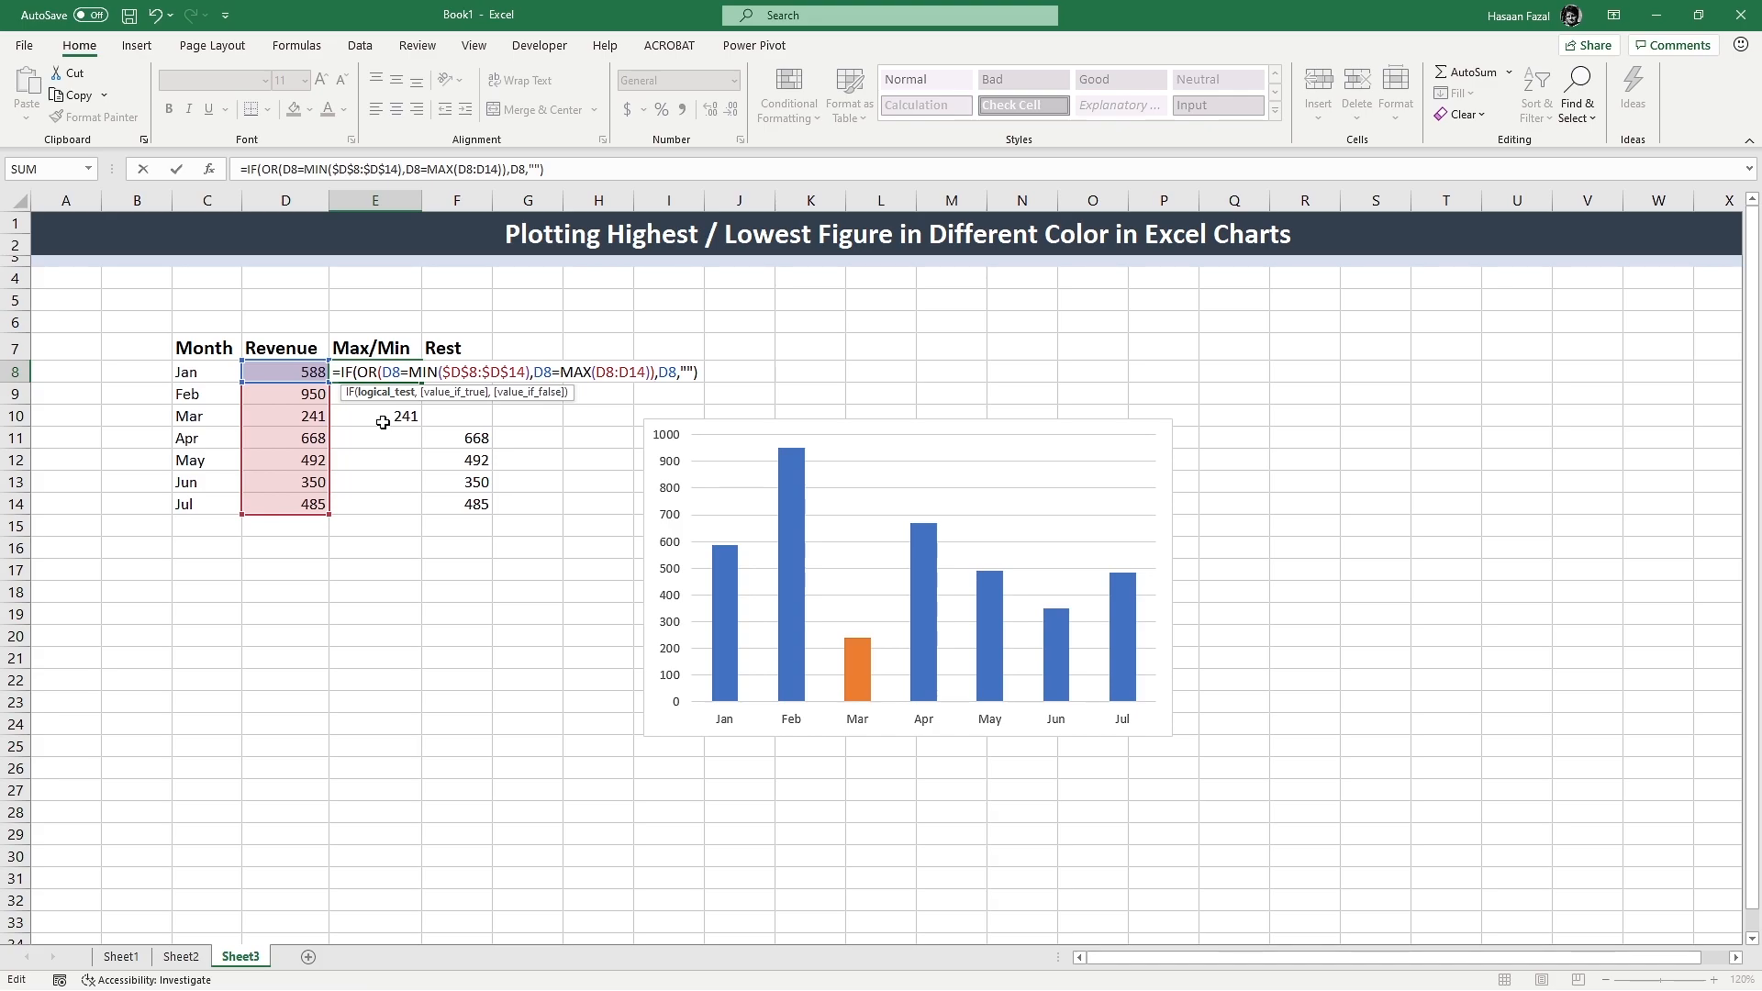
Step: Make the MAX range in E8's formula absolute as $D$8:$D$14 and fill the formula down to E14
click(607, 371)
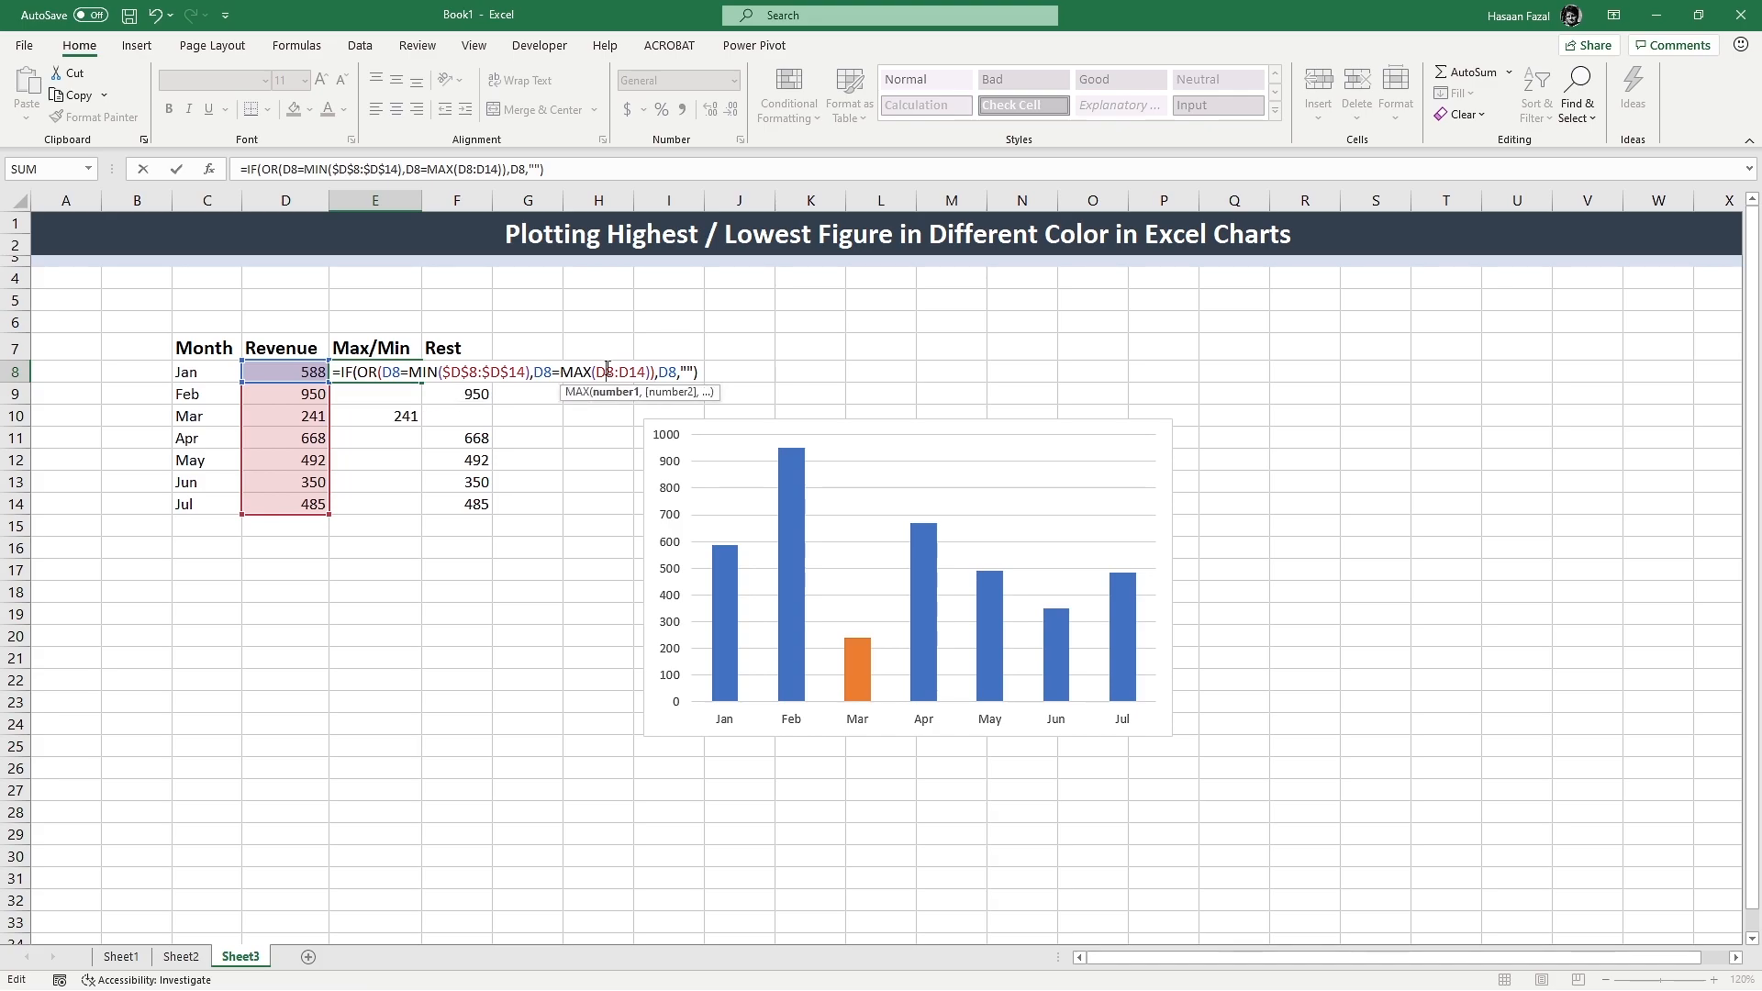
key(F4)
click(663, 376)
key(F4)
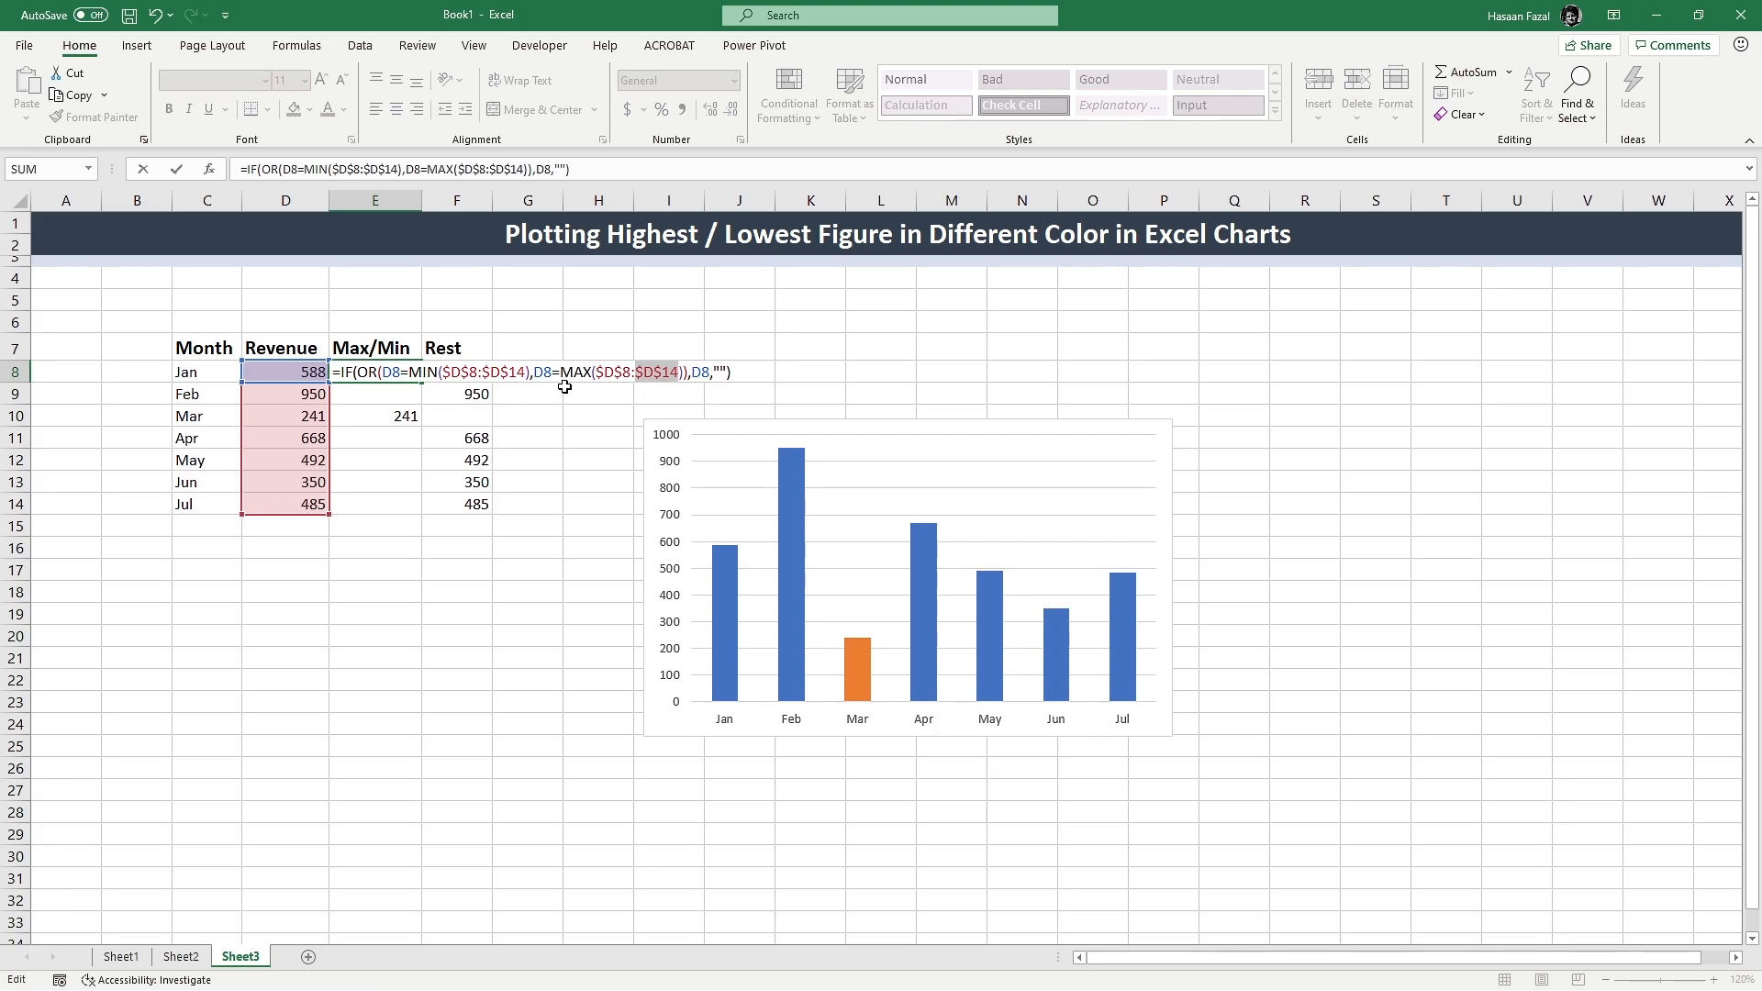
key(ctrl+Return)
drag(419, 379, 408, 507)
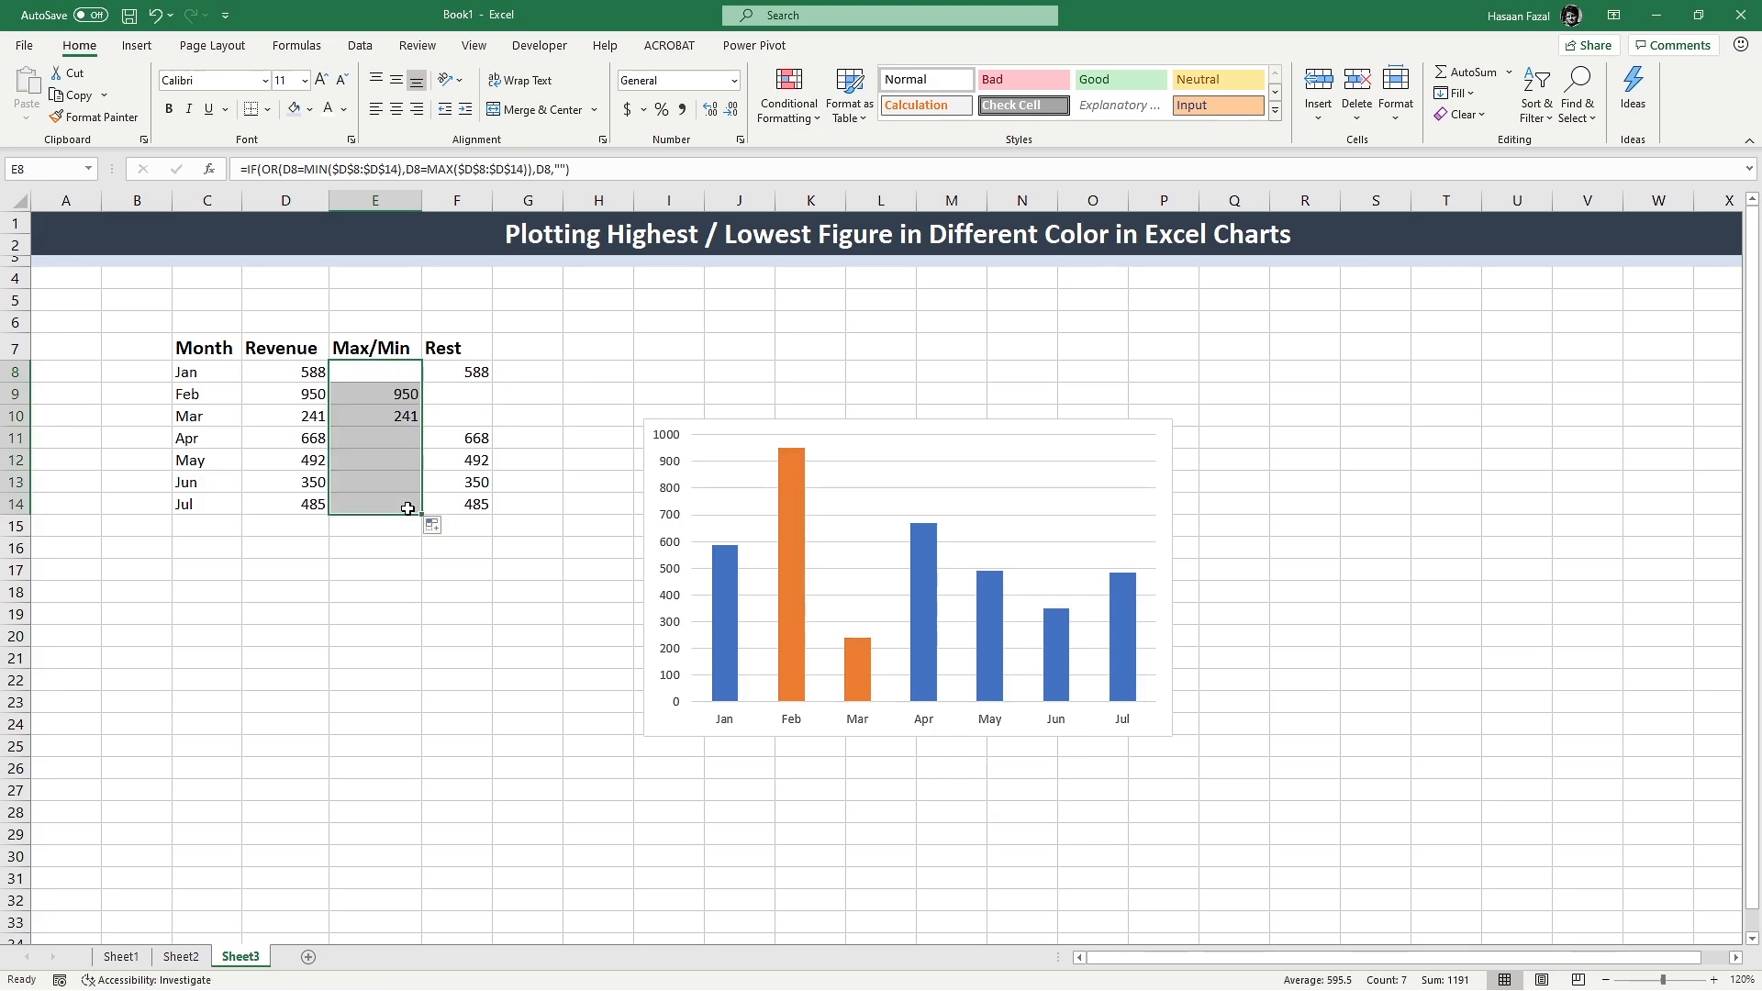